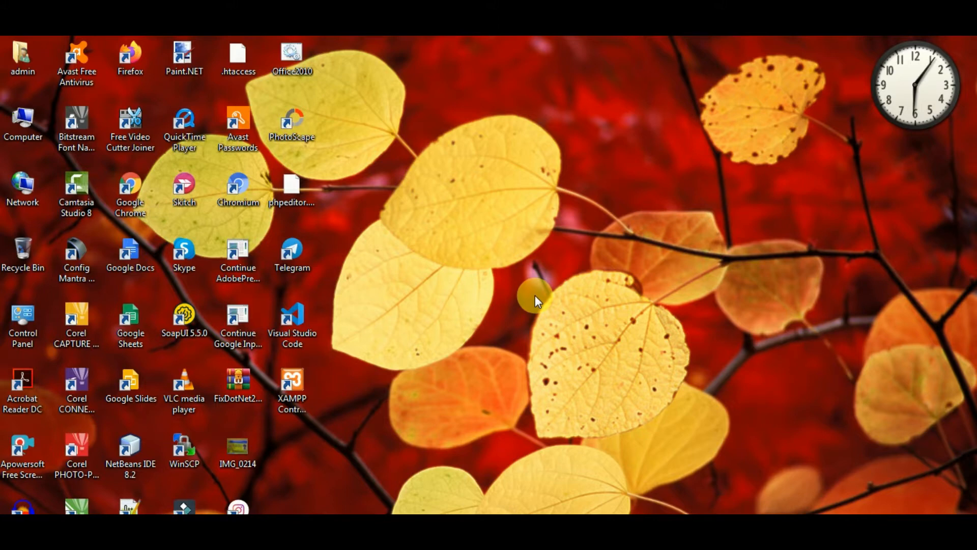
Step: Switch to the WordPress dashboard in the browser and search for "yoast" among the plugins that can be added
{"action": "left_click", "coordinate": [397, 539]}
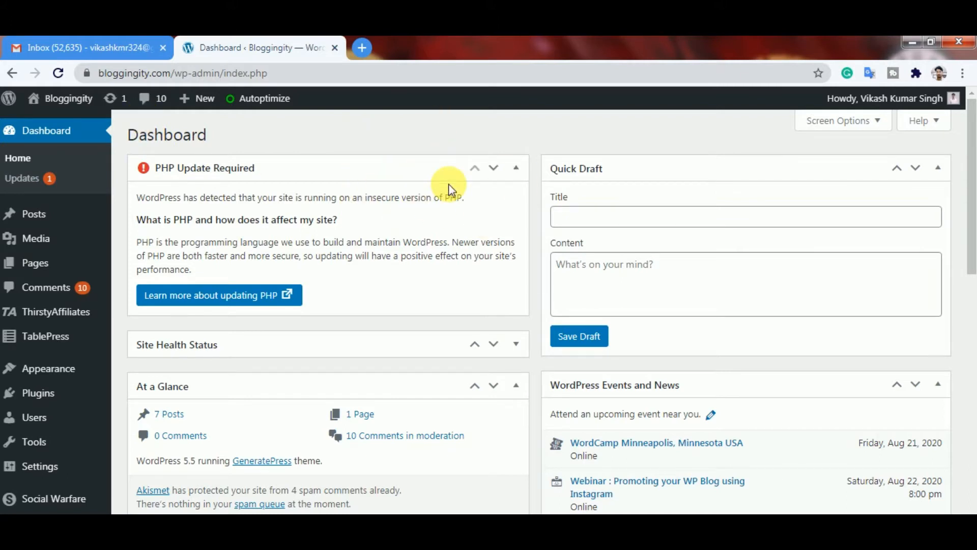
{"action": "mouse_move", "coordinate": [56, 395]}
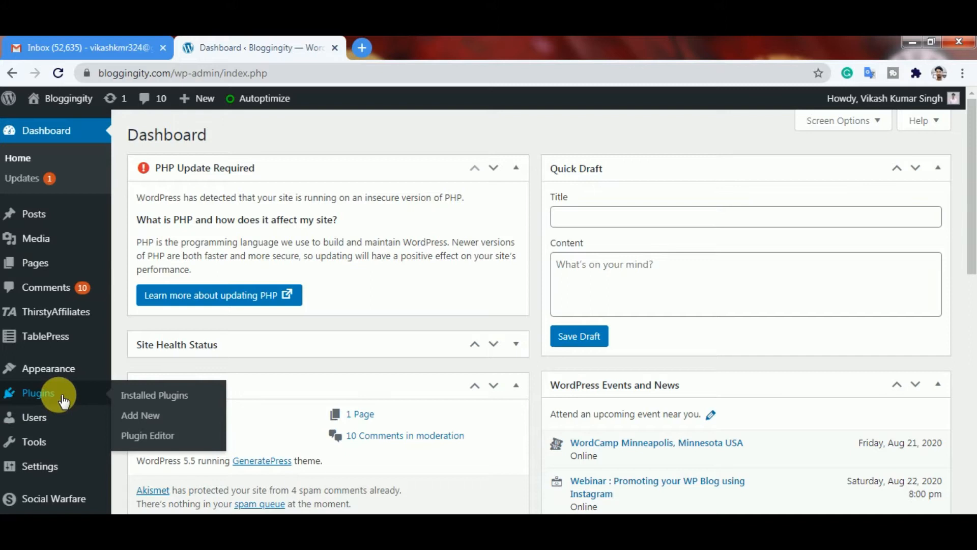
{"action": "left_click", "coordinate": [145, 419]}
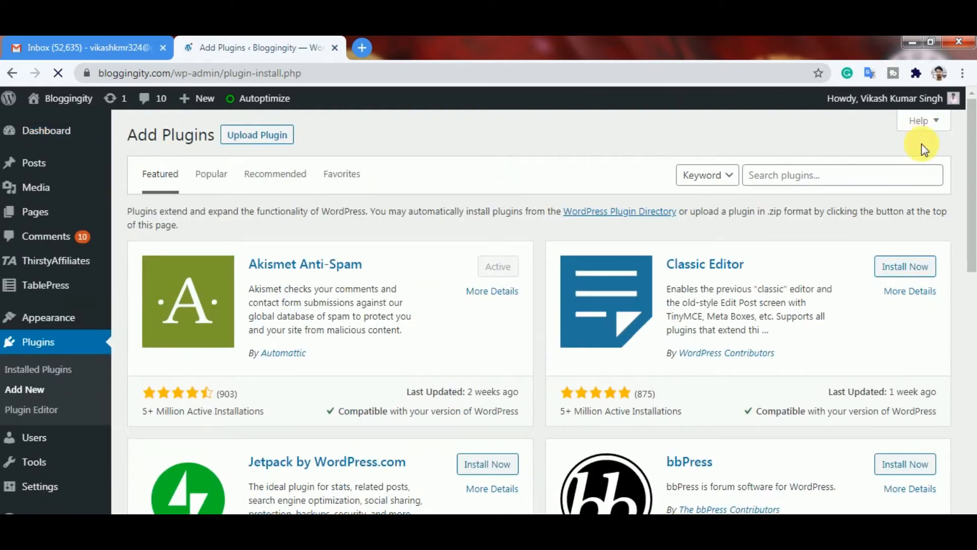
{"action": "left_click", "coordinate": [798, 176]}
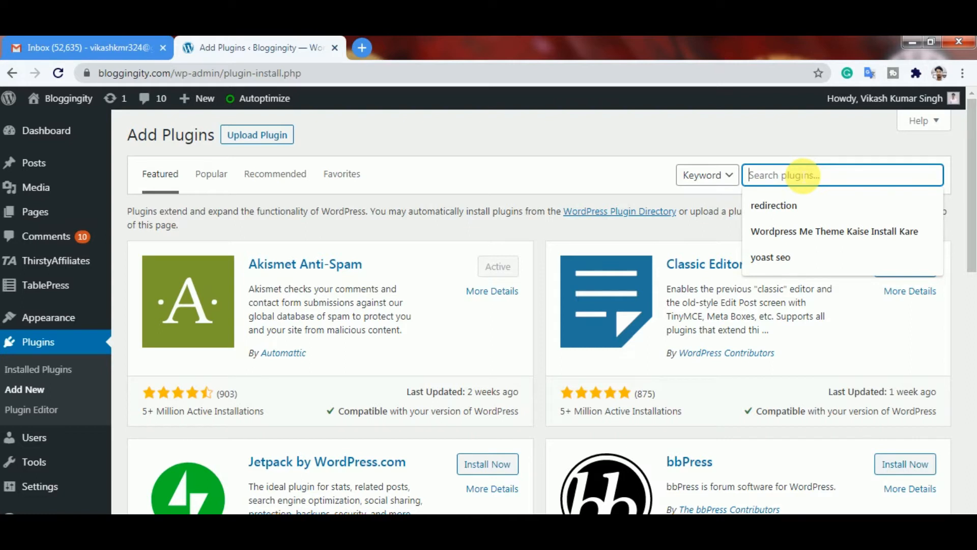
{"action": "type", "text": "y"}
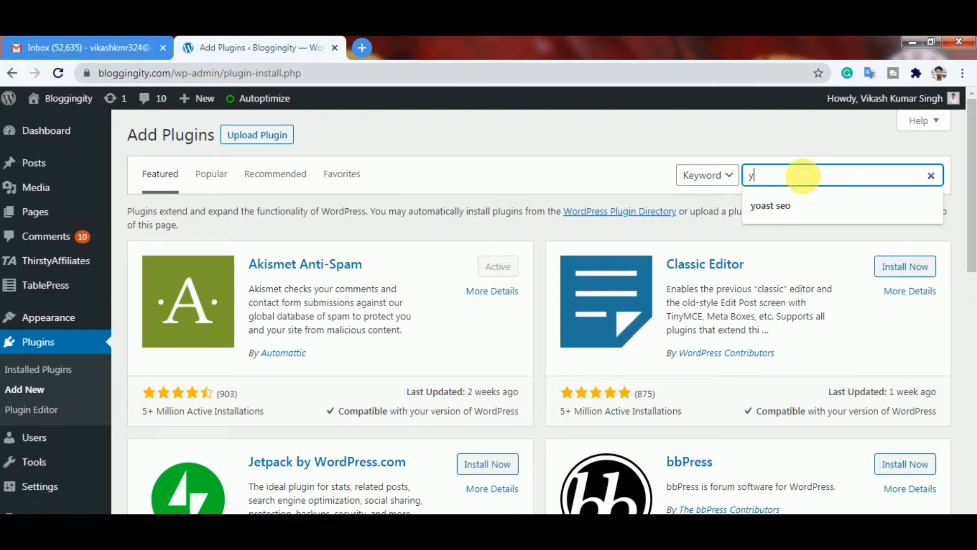
{"action": "type", "text": "oast"}
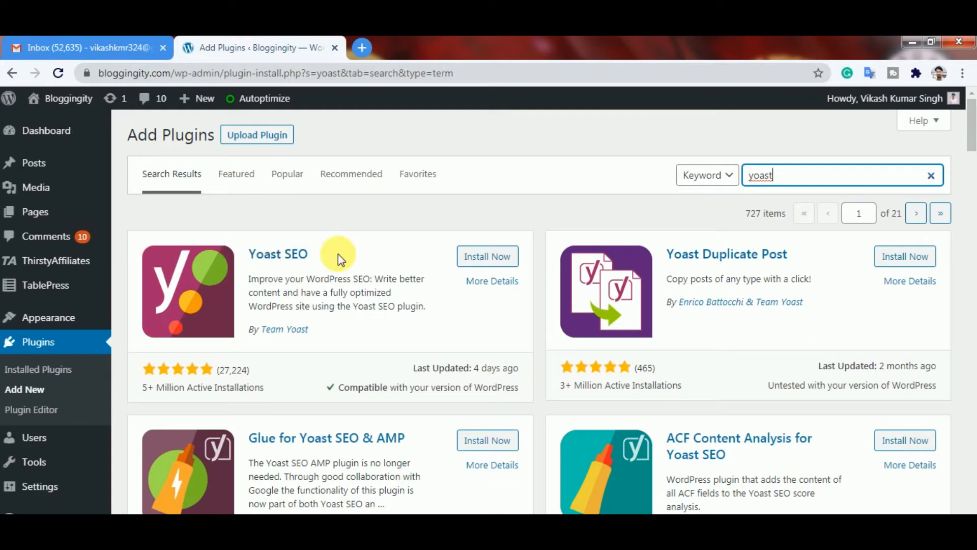
Step: Install and activate the Yoast SEO plugin
{"action": "left_click", "coordinate": [489, 261]}
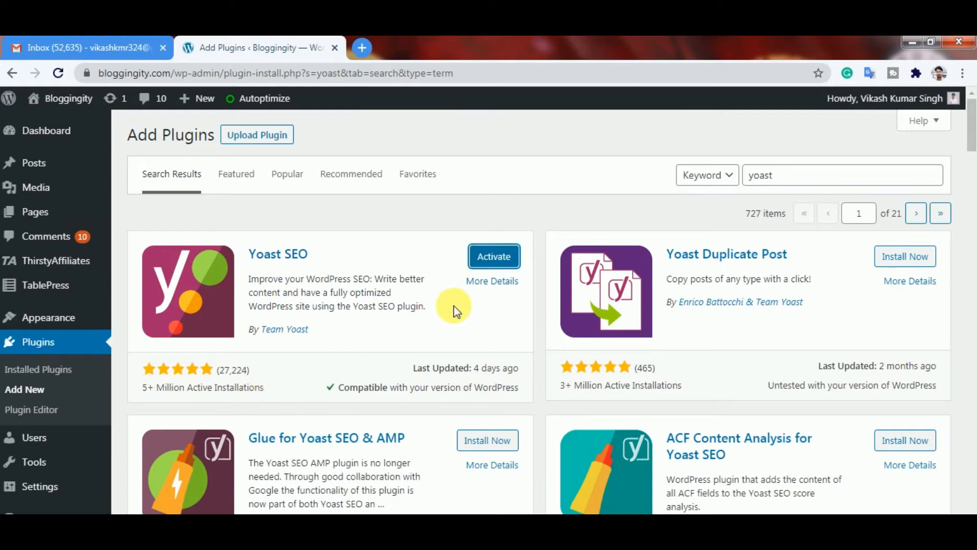
{"action": "left_click", "coordinate": [496, 259]}
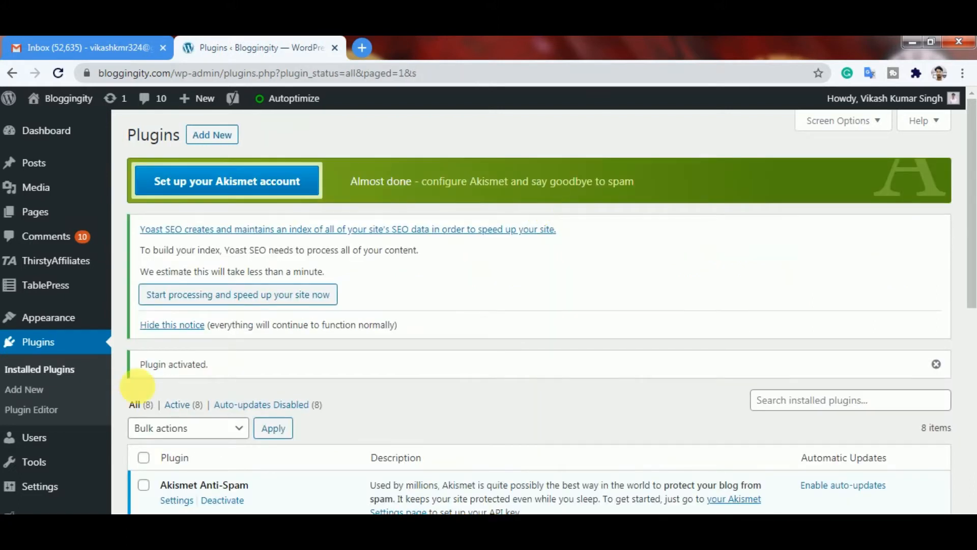
{"action": "left_click_drag", "start_coordinate": [147, 365], "coordinate": [220, 371]}
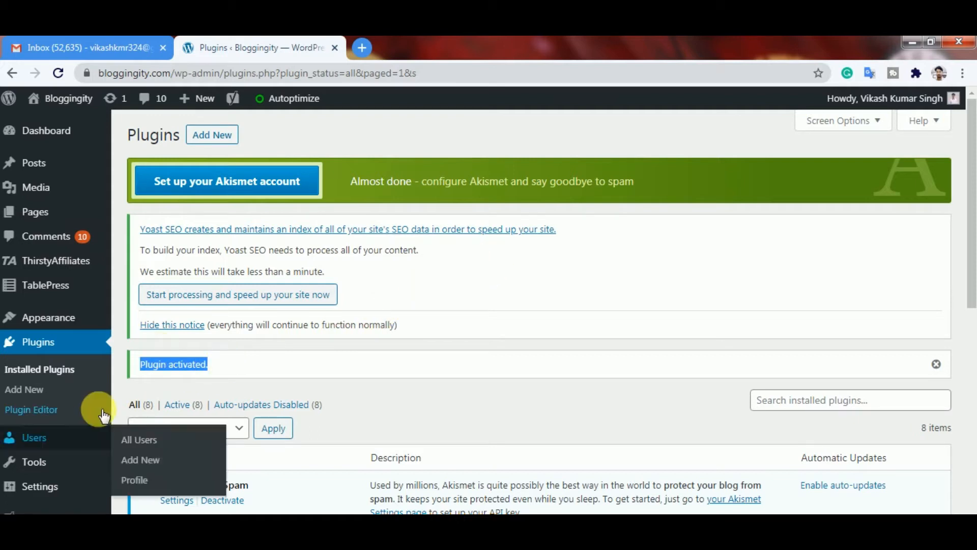
Step: Open the General settings of Yoast SEO and look over the problems and notifications on its dashboard
{"action": "scroll", "coordinate": [87, 410], "scroll_direction": "down", "scroll_amount": 1}
{"action": "mouse_move", "coordinate": [66, 487]}
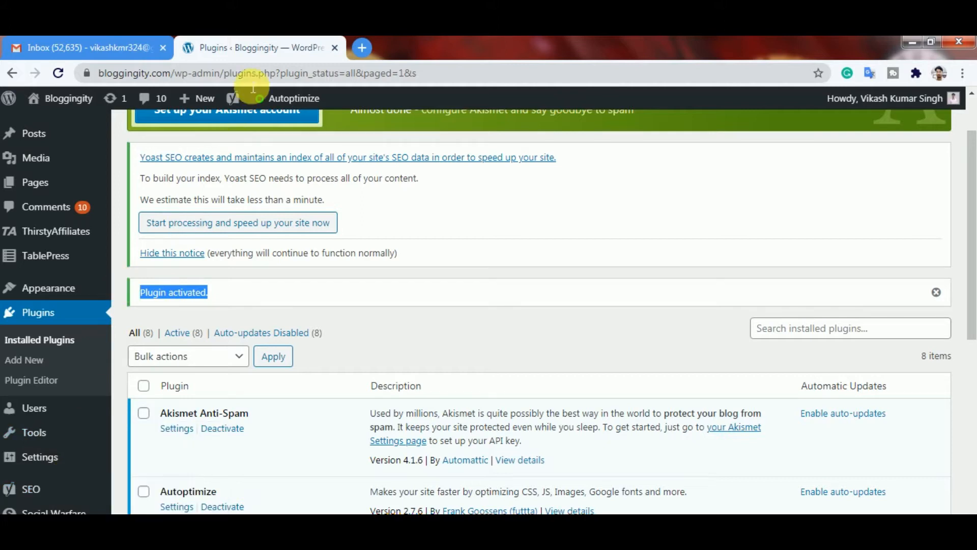
{"action": "mouse_move", "coordinate": [238, 98]}
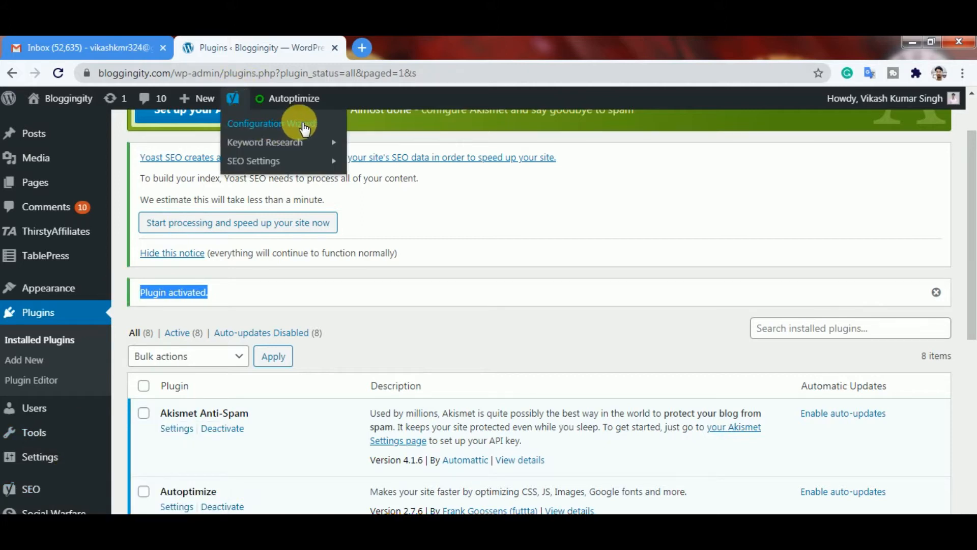
{"action": "scroll", "coordinate": [41, 458], "scroll_direction": "down", "scroll_amount": 1}
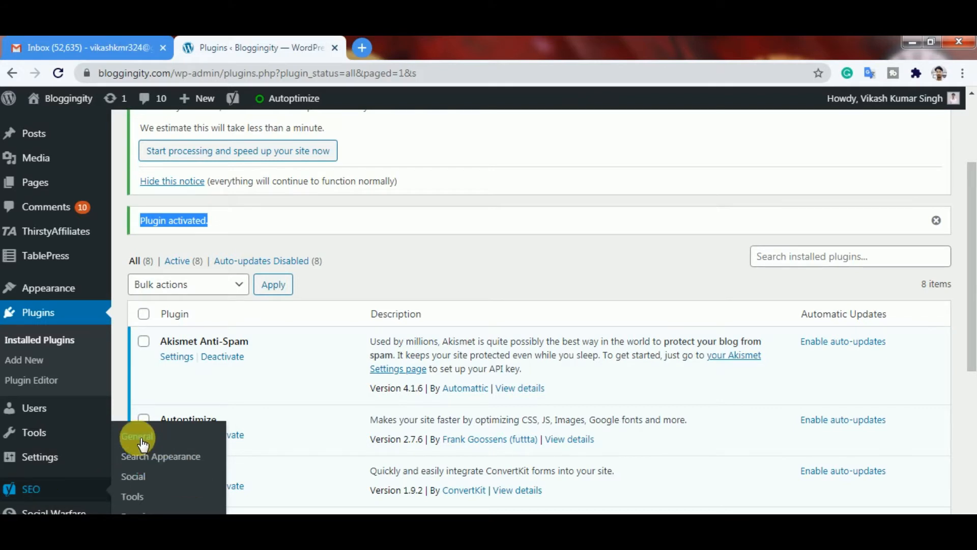
{"action": "scroll", "coordinate": [76, 474], "scroll_direction": "down", "scroll_amount": 1}
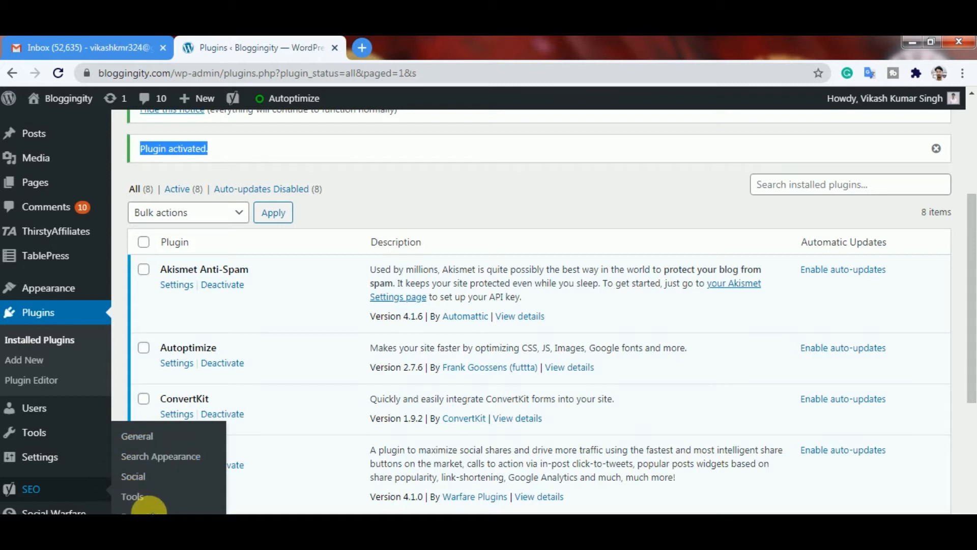
{"action": "left_click", "coordinate": [137, 435]}
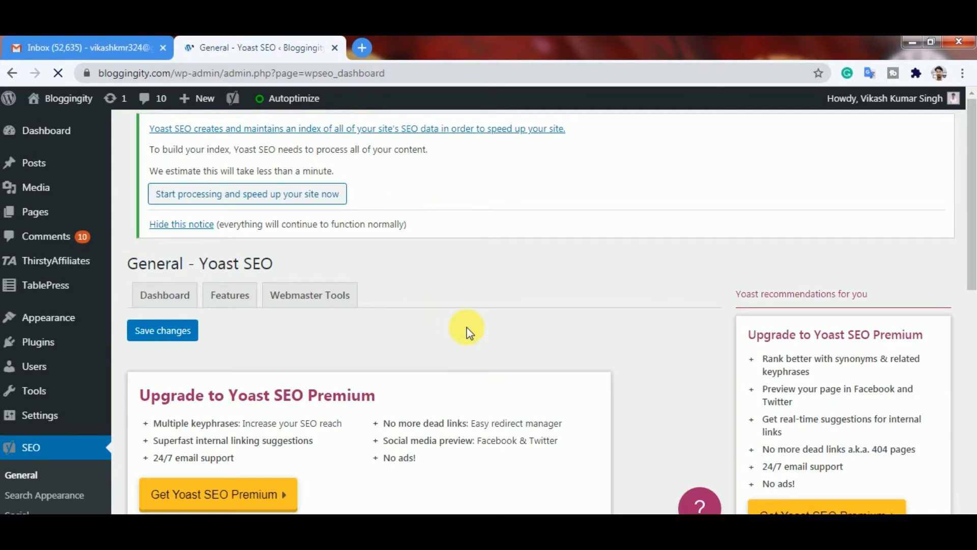
{"action": "scroll", "coordinate": [466, 328], "scroll_direction": "down", "scroll_amount": 1}
{"action": "scroll", "coordinate": [466, 328], "scroll_direction": "down", "scroll_amount": 1}
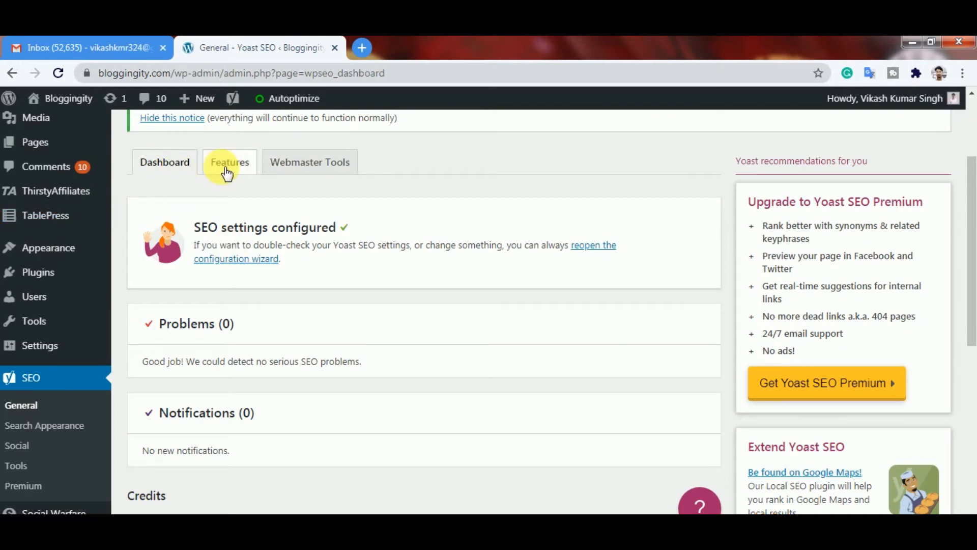
{"action": "scroll", "coordinate": [402, 274], "scroll_direction": "down", "scroll_amount": 2}
{"action": "scroll", "coordinate": [402, 273], "scroll_direction": "up", "scroll_amount": 3}
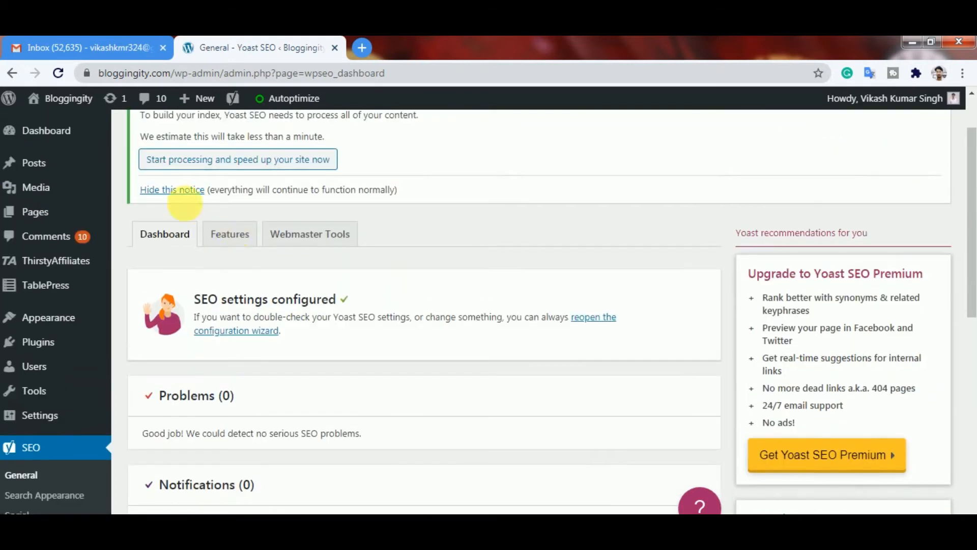
Step: Review the on/off switches of the Yoast SEO features, from SEO analysis to the REST API head endpoint
{"action": "left_click", "coordinate": [233, 243]}
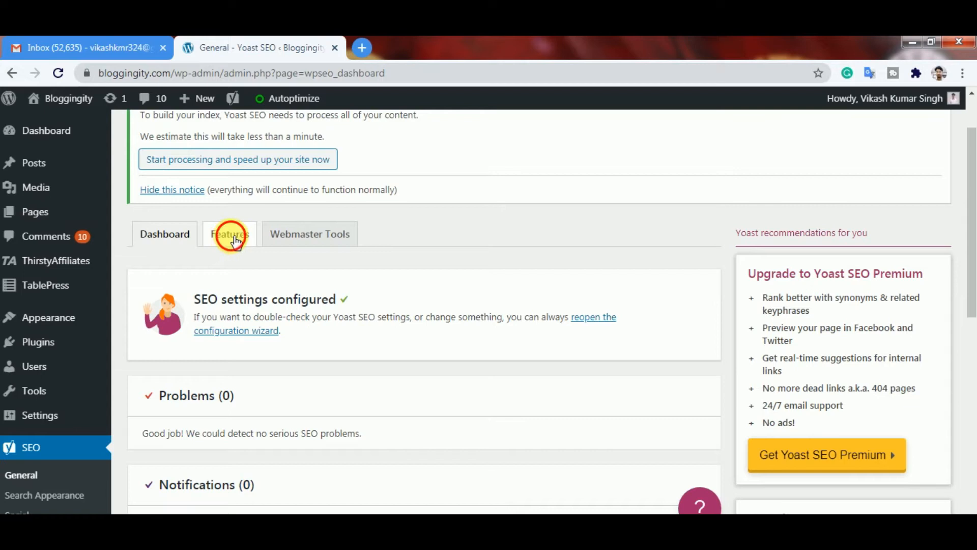
{"action": "scroll", "coordinate": [416, 298], "scroll_direction": "down", "scroll_amount": 7}
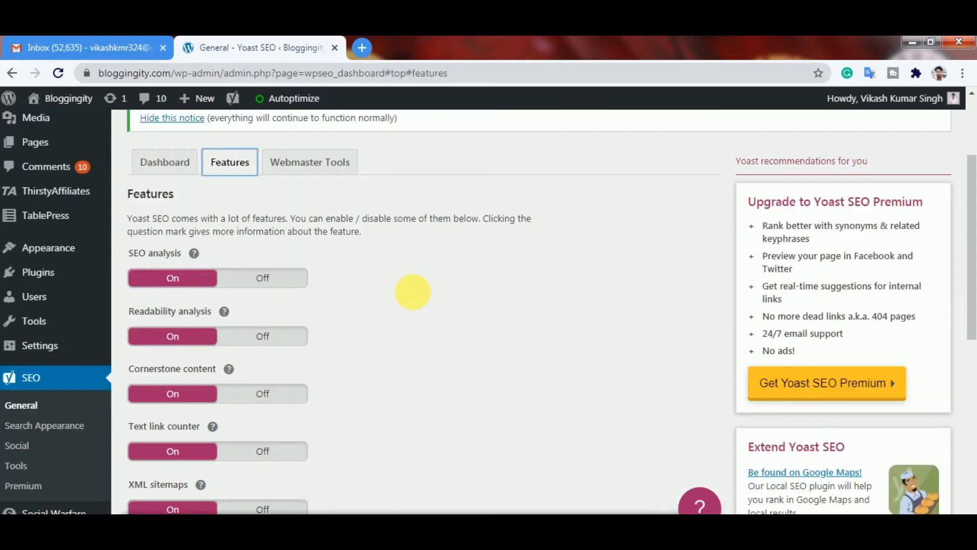
{"action": "scroll", "coordinate": [417, 296], "scroll_direction": "down", "scroll_amount": 1}
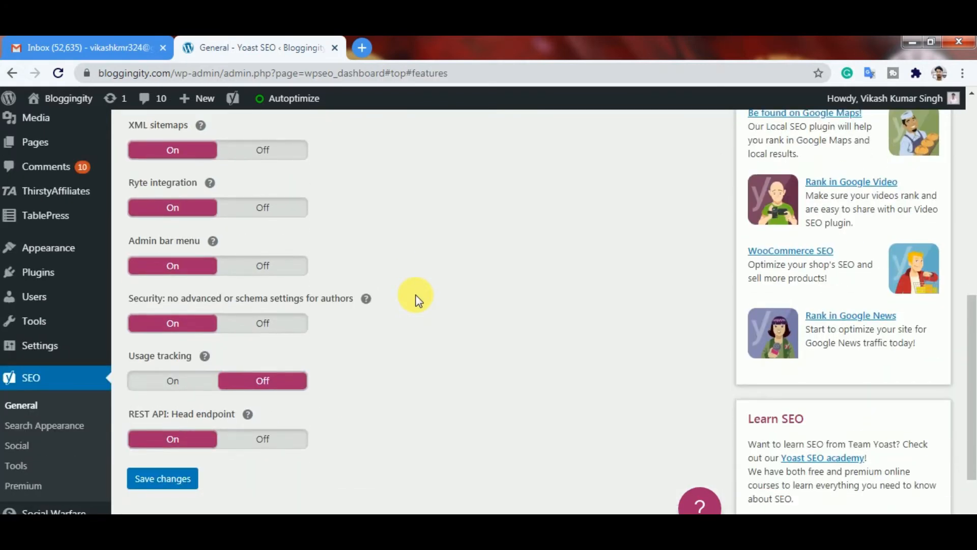
{"action": "scroll", "coordinate": [414, 294], "scroll_direction": "up", "scroll_amount": 6}
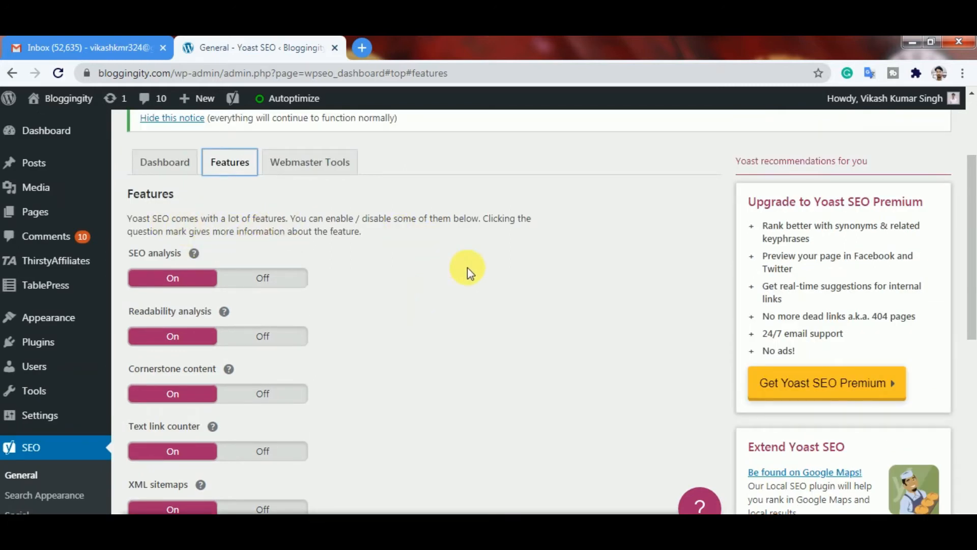
{"action": "scroll", "coordinate": [467, 267], "scroll_direction": "down", "scroll_amount": 1}
{"action": "scroll", "coordinate": [467, 268], "scroll_direction": "up", "scroll_amount": 1}
{"action": "scroll", "coordinate": [469, 267], "scroll_direction": "down", "scroll_amount": 1}
{"action": "scroll", "coordinate": [469, 267], "scroll_direction": "up", "scroll_amount": 1}
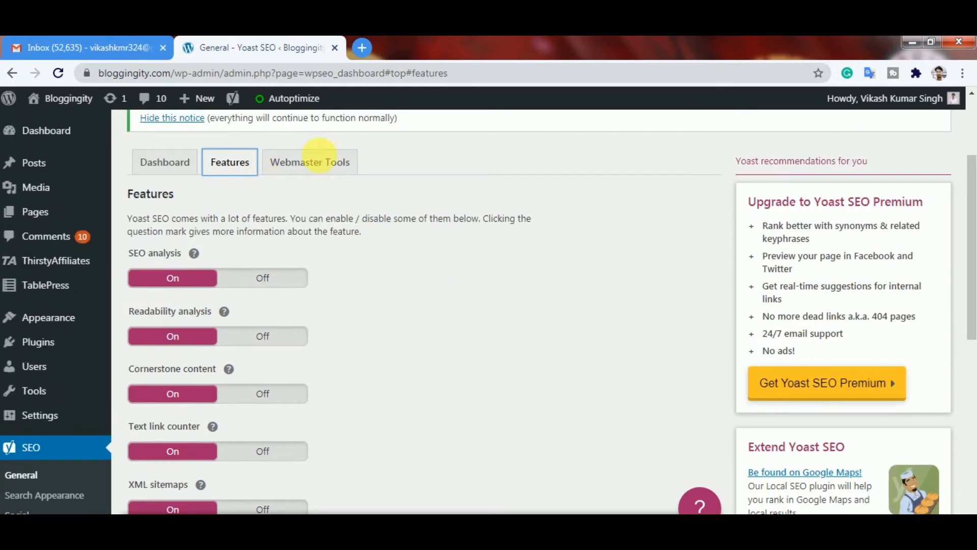
Step: Examine the Webmaster Tools verification fields for Baidu, Bing, Google and Yandex
{"action": "left_click", "coordinate": [323, 164]}
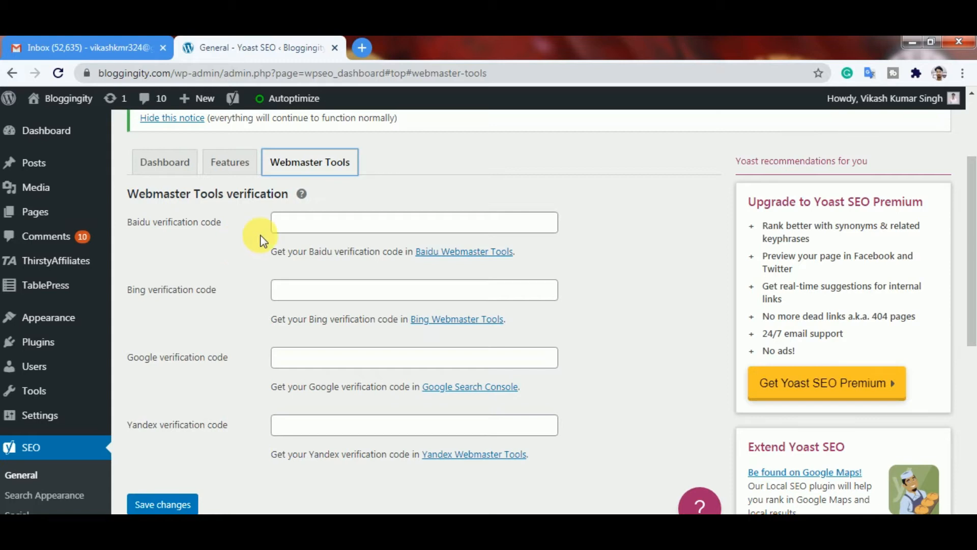
{"action": "left_click", "coordinate": [297, 224]}
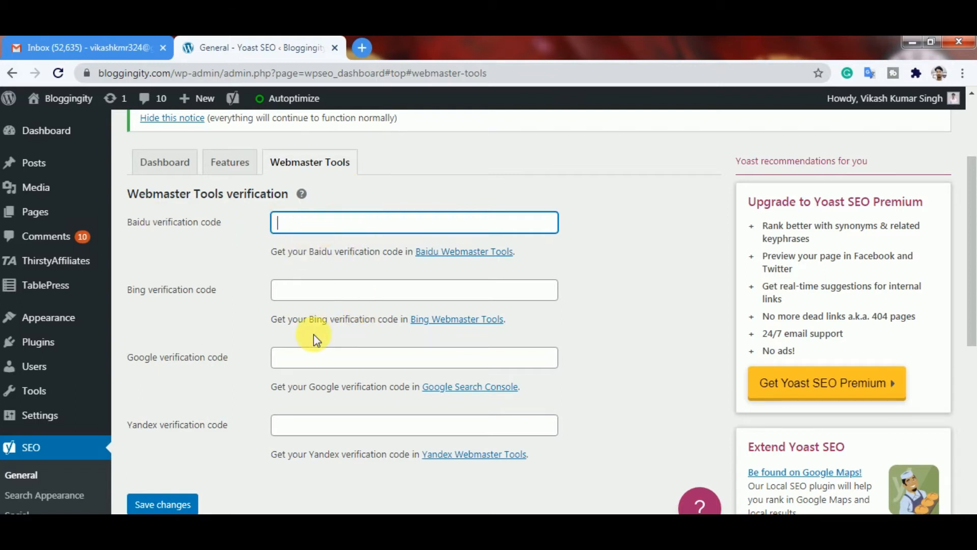
{"action": "left_click", "coordinate": [315, 289]}
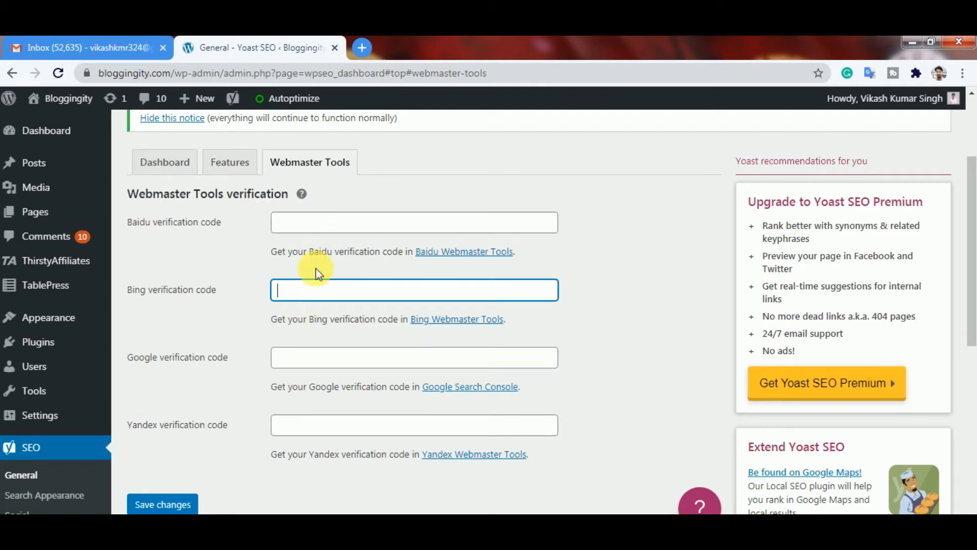
{"action": "left_click", "coordinate": [294, 362]}
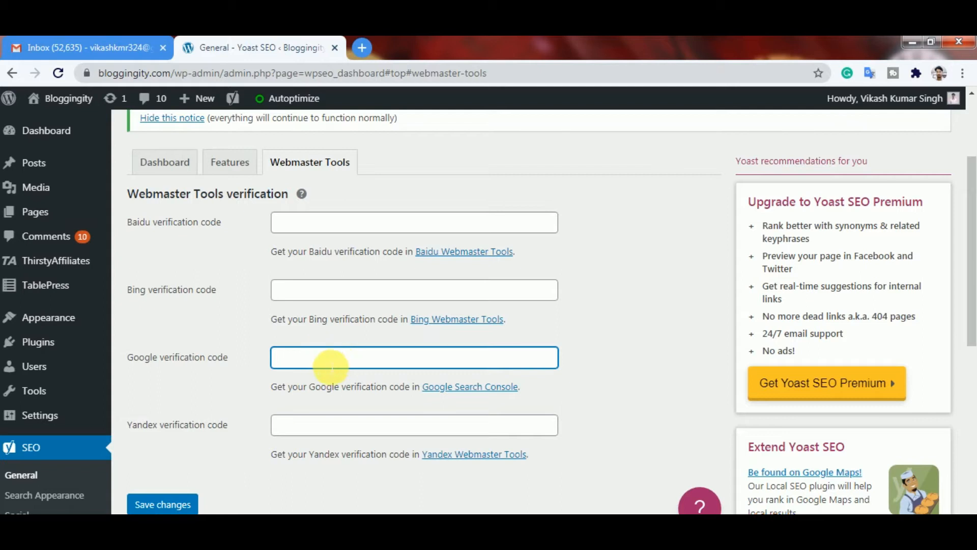
{"action": "left_click", "coordinate": [291, 430]}
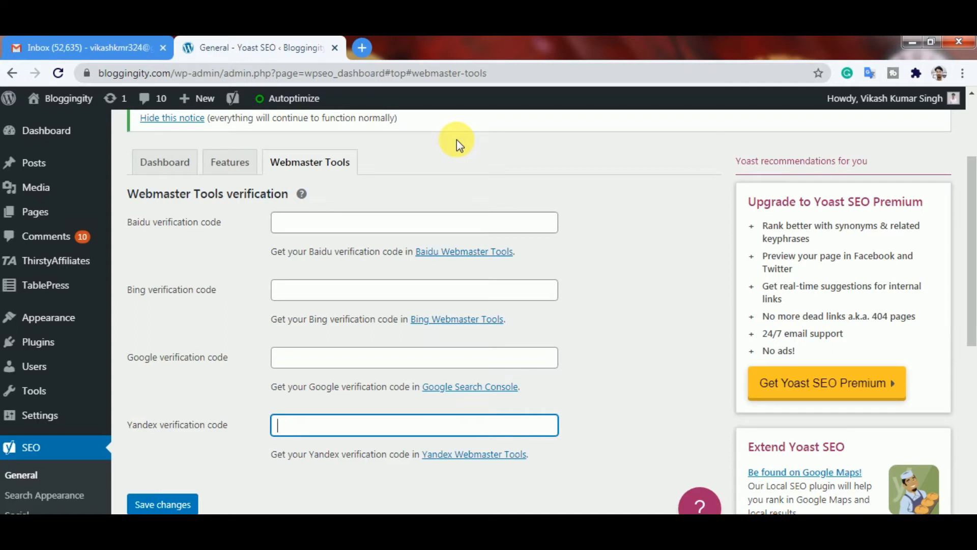
{"action": "scroll", "coordinate": [457, 140], "scroll_direction": "down", "scroll_amount": 2}
{"action": "scroll", "coordinate": [466, 153], "scroll_direction": "up", "scroll_amount": 1}
{"action": "scroll", "coordinate": [465, 152], "scroll_direction": "up", "scroll_amount": 1}
{"action": "scroll", "coordinate": [394, 196], "scroll_direction": "down", "scroll_amount": 1}
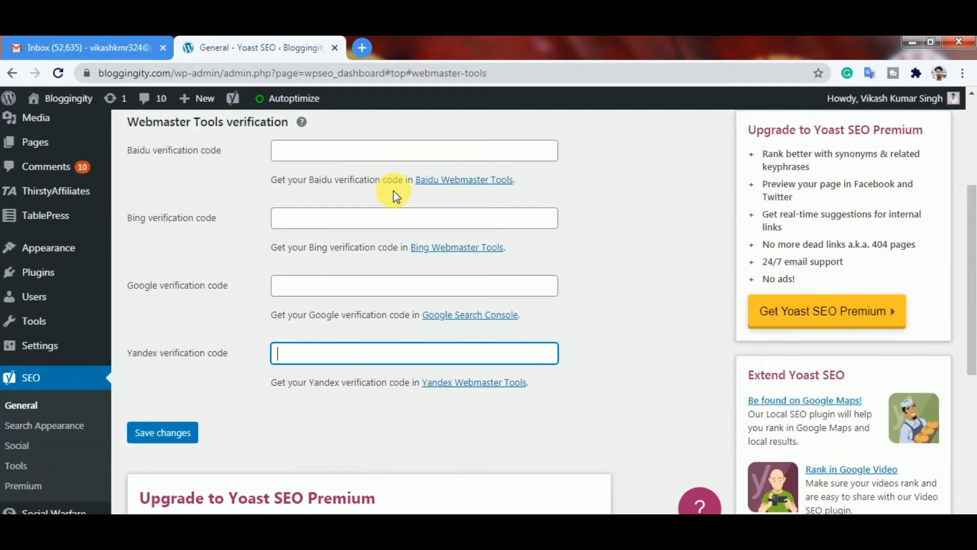
{"action": "scroll", "coordinate": [408, 204], "scroll_direction": "up", "scroll_amount": 1}
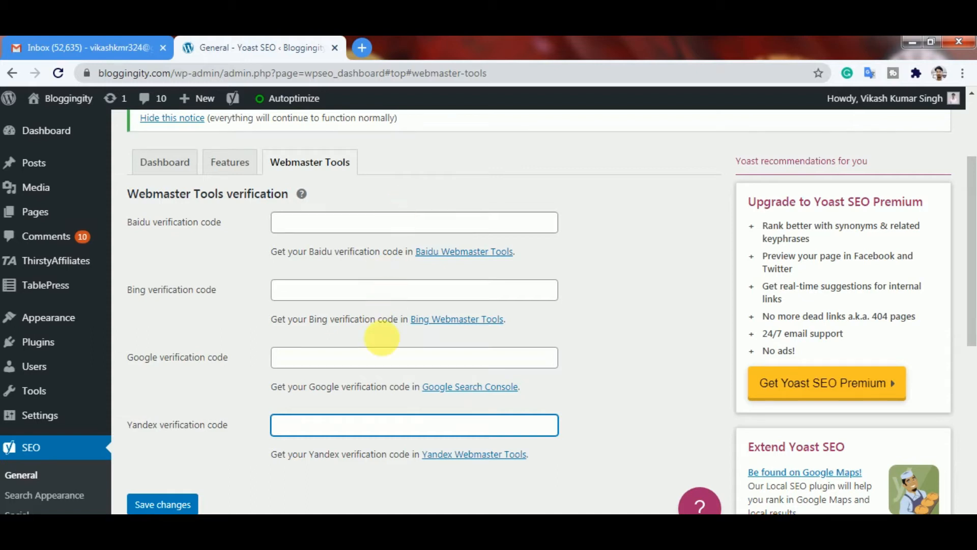
Step: Save the Webmaster Tools settings and return to the verification code fields
{"action": "left_click", "coordinate": [163, 504]}
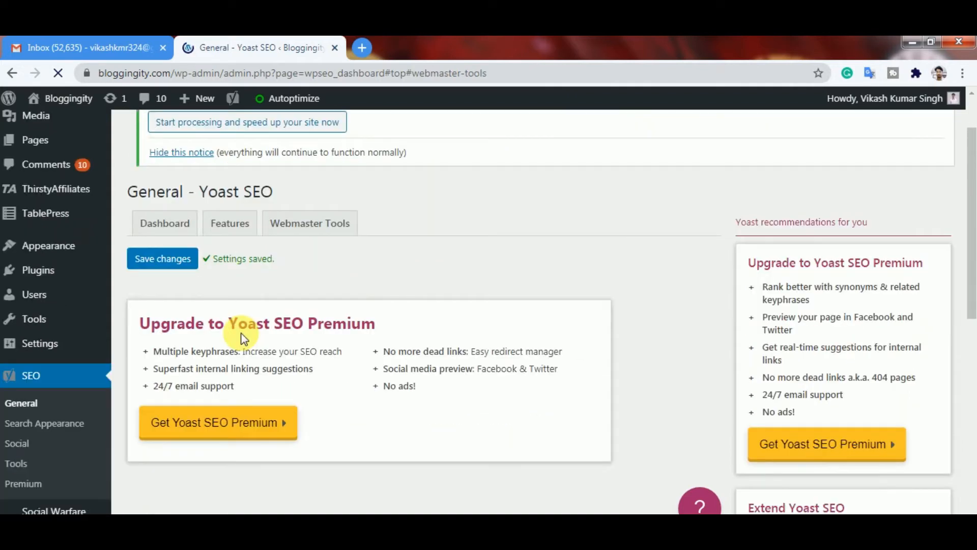
{"action": "left_click", "coordinate": [322, 230]}
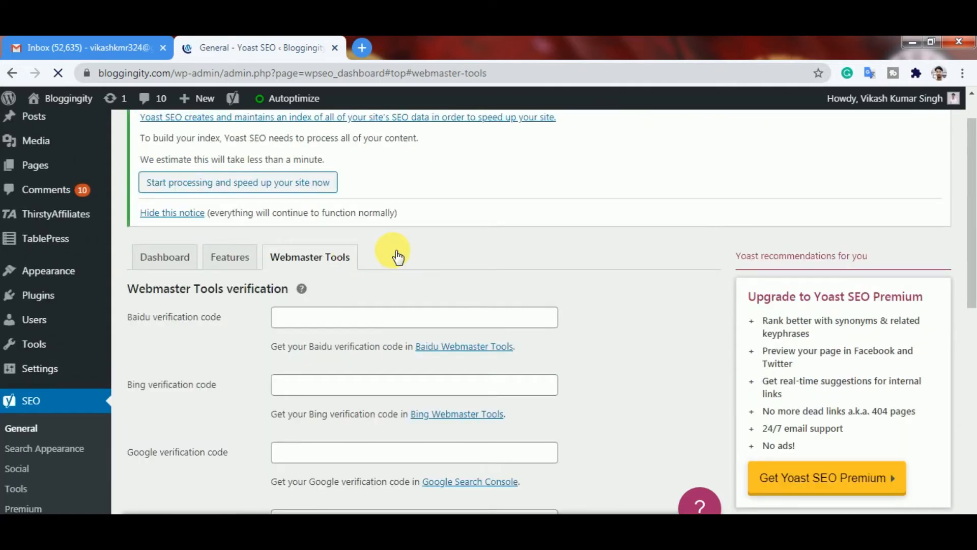
{"action": "scroll", "coordinate": [304, 284], "scroll_direction": "down", "scroll_amount": 1}
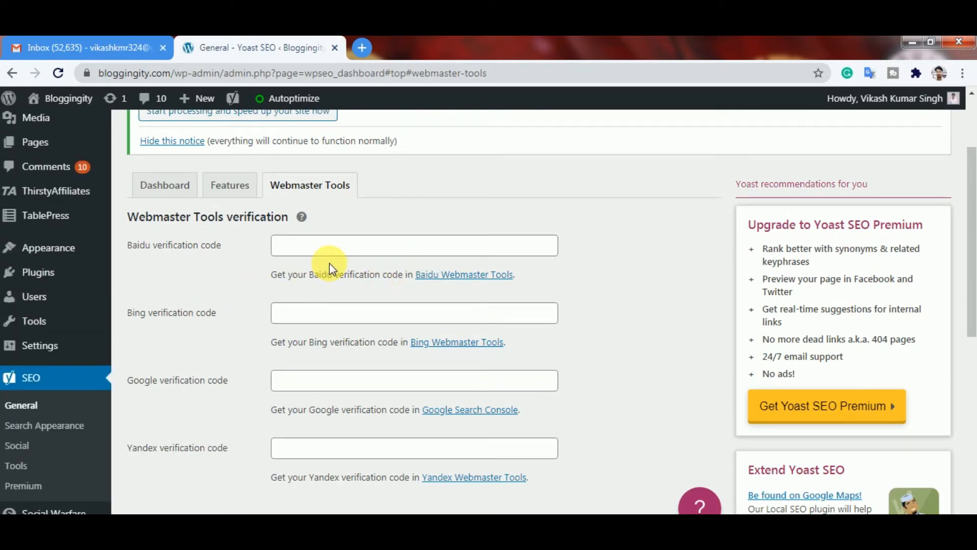
{"action": "scroll", "coordinate": [329, 263], "scroll_direction": "down", "scroll_amount": 1}
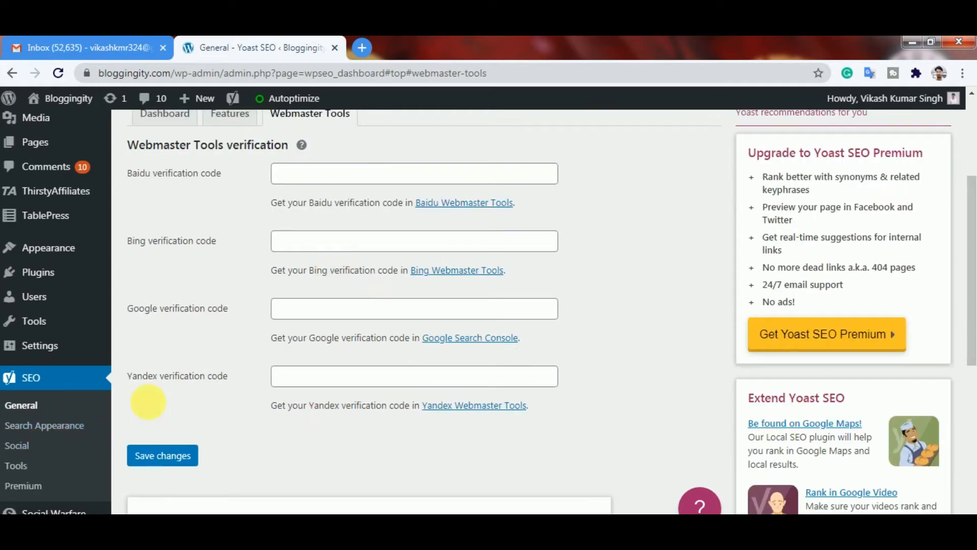
Step: Open the Search Appearance settings of Yoast SEO and choose the hyphen as the title separator
{"action": "left_click", "coordinate": [71, 433]}
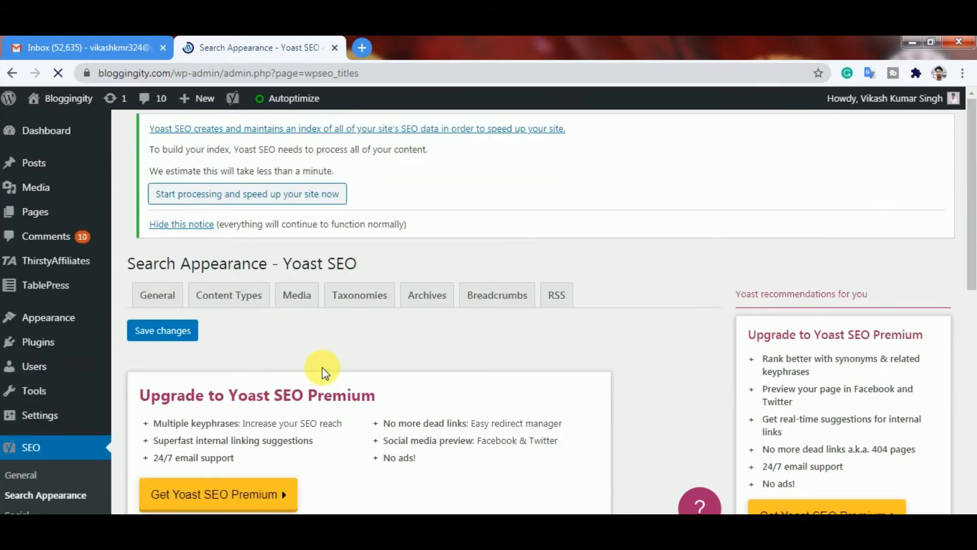
{"action": "scroll", "coordinate": [560, 321], "scroll_direction": "down", "scroll_amount": 1}
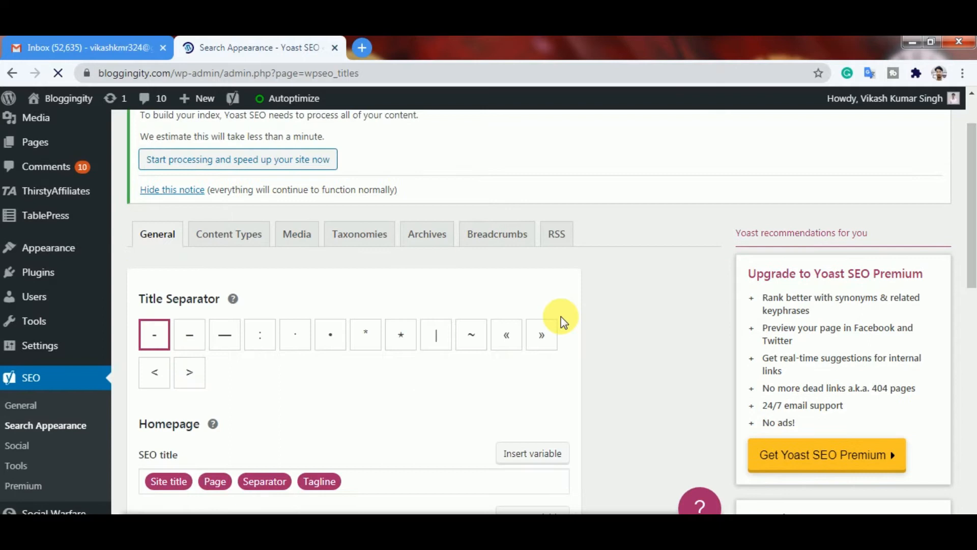
{"action": "scroll", "coordinate": [562, 321], "scroll_direction": "down", "scroll_amount": 2}
{"action": "scroll", "coordinate": [280, 275], "scroll_direction": "up", "scroll_amount": 1}
{"action": "left_click", "coordinate": [160, 173]}
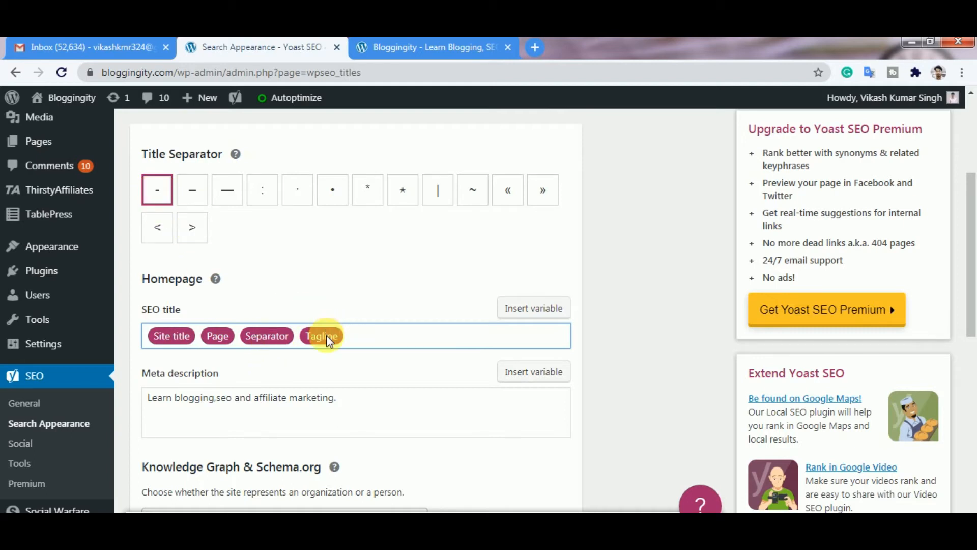
Step: Compare the site title and tagline in the live homepage header with the homepage SEO title variables
{"action": "left_click", "coordinate": [463, 48]}
{"action": "left_click_drag", "start_coordinate": [43, 169], "coordinate": [280, 164]}
{"action": "left_click", "coordinate": [281, 161]}
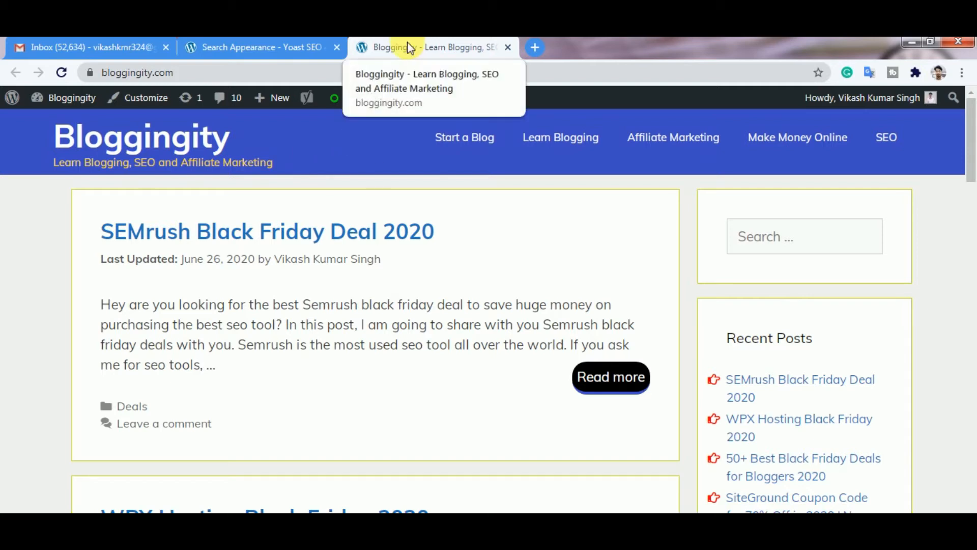
{"action": "left_click", "coordinate": [219, 44]}
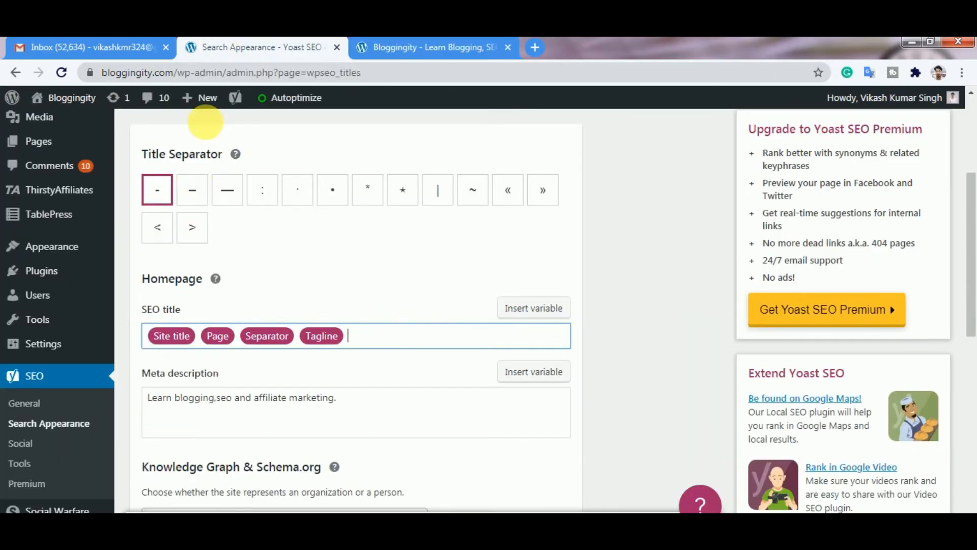
{"action": "left_click", "coordinate": [409, 45]}
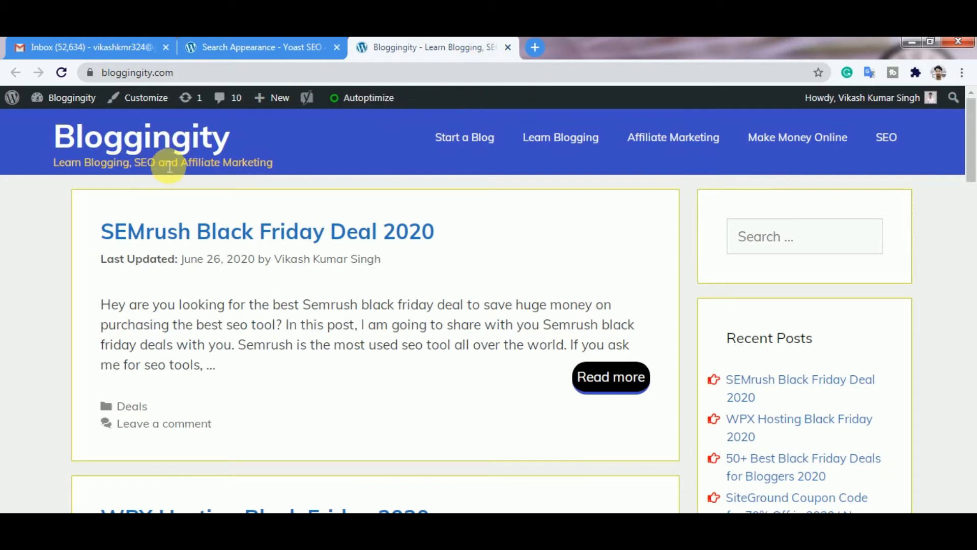
{"action": "left_click", "coordinate": [244, 51]}
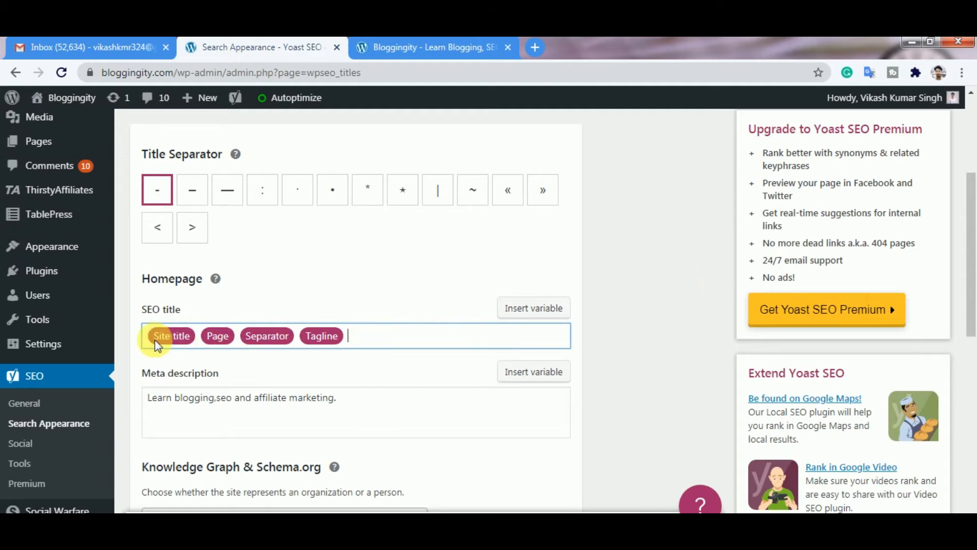
Step: Replace the homepage SEO title variables with the text "Learn Blogging, SEO and Affiliate Marketing with Bloggingity"
{"action": "left_click", "coordinate": [390, 346]}
{"action": "left_click_drag", "start_coordinate": [164, 334], "coordinate": [360, 335]}
{"action": "key", "text": "BackSpace"}
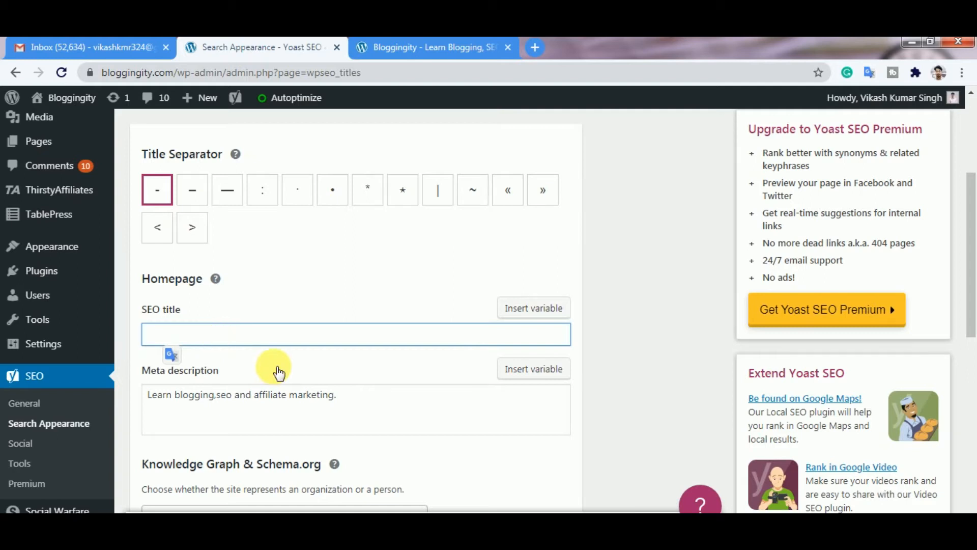
{"action": "type", "text": "Learn Blogging  SEO and Affili"}
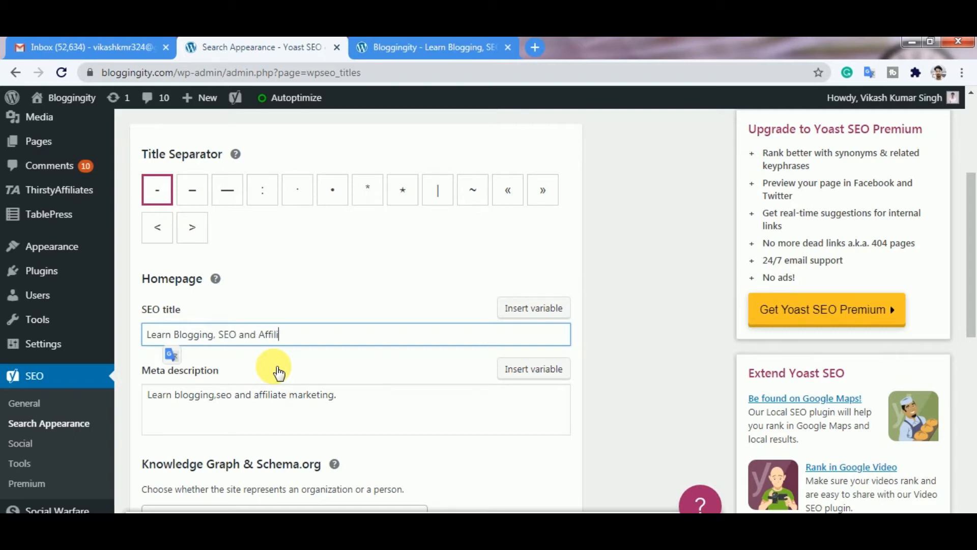
{"action": "type", "text": "ate Marketing with Bloggingti"}
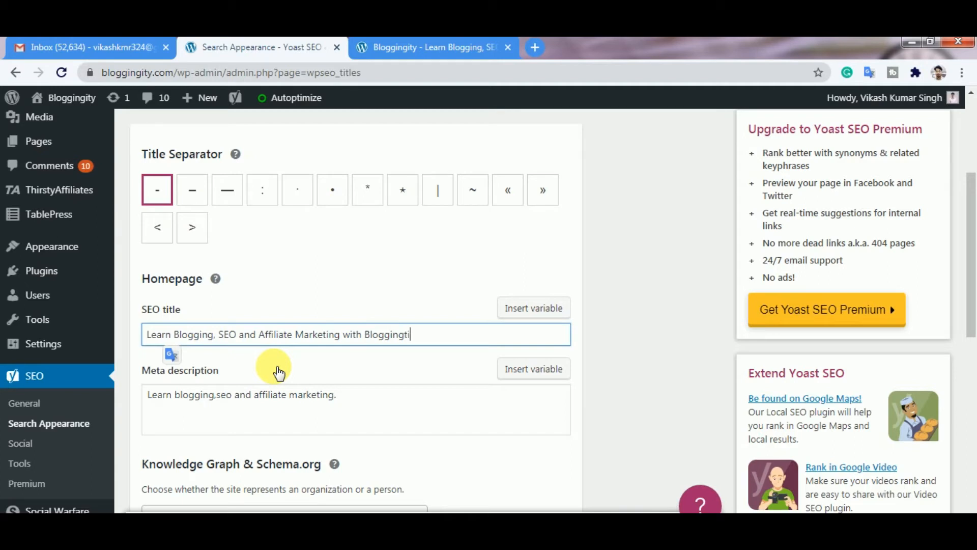
{"action": "type", "text": "ty"}
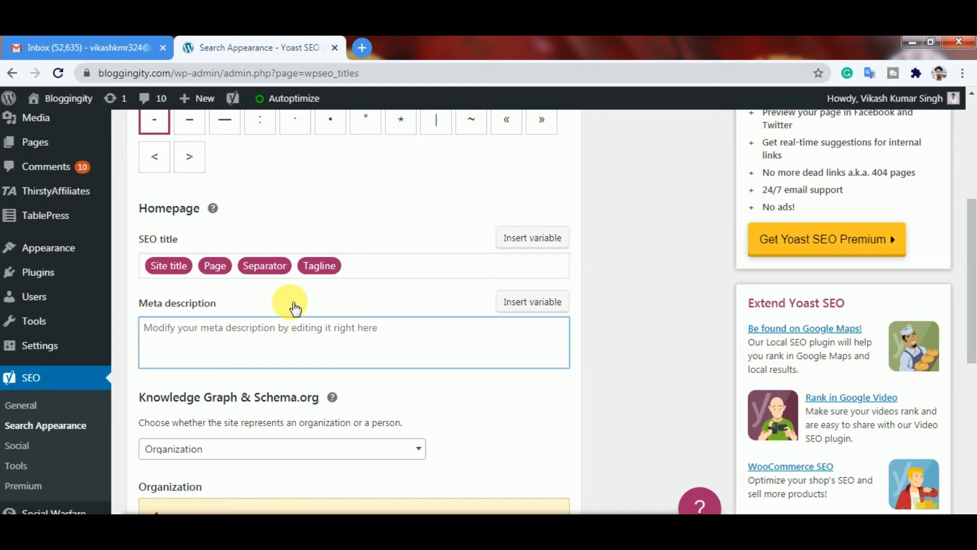
Step: Enter "Learn blogging,seo and affiliate marketing." as the homepage meta description
{"action": "type", "text": "Kear"}
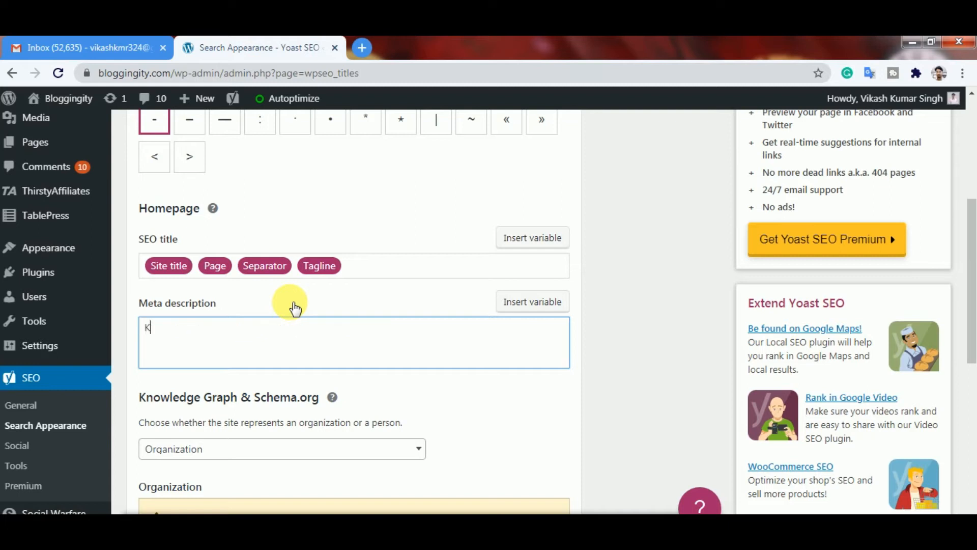
{"action": "key", "text": "BackSpace"}
{"action": "key", "text": "BackSpace"}
{"action": "key", "text": "BackSpace"}
{"action": "key", "text": "BackSpace"}
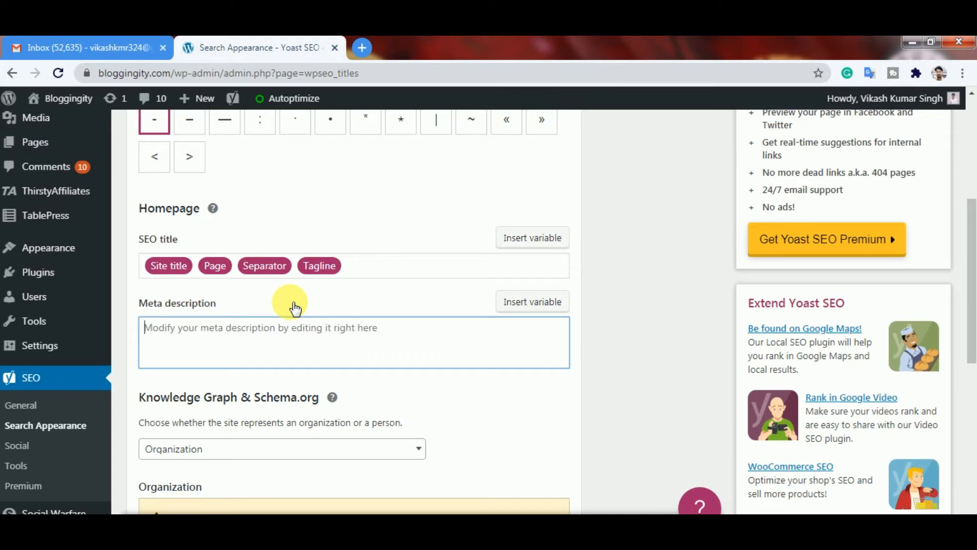
{"action": "type", "text": "Learn "}
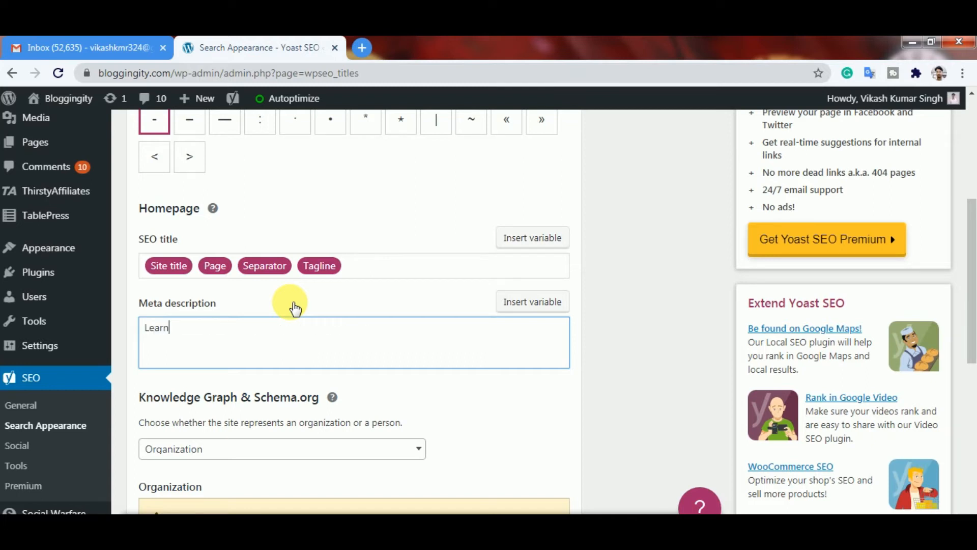
{"action": "type", "text": "blogging,seo and affiliate marketing."}
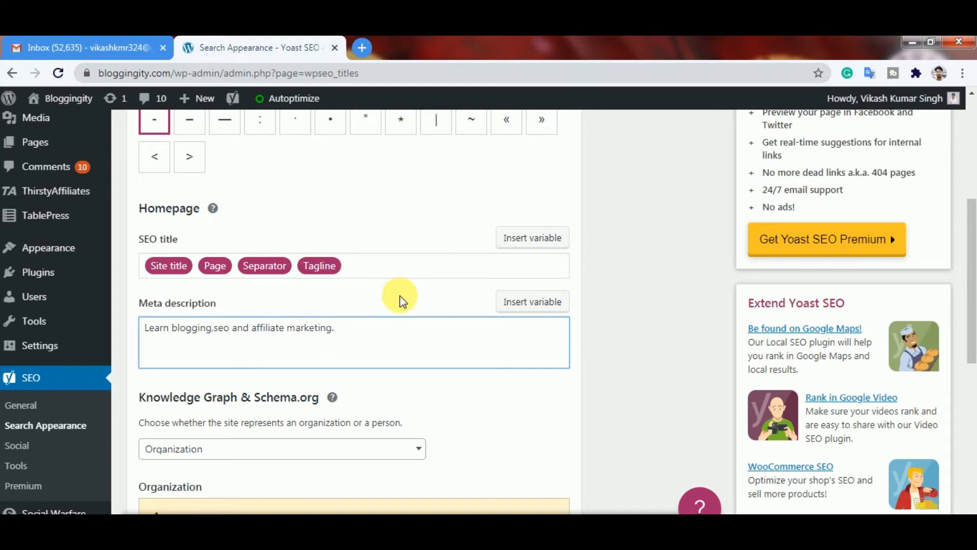
Step: Choose Organization as what the site represents in the Knowledge Graph & Schema.org section
{"action": "scroll", "coordinate": [404, 327], "scroll_direction": "down", "scroll_amount": 1}
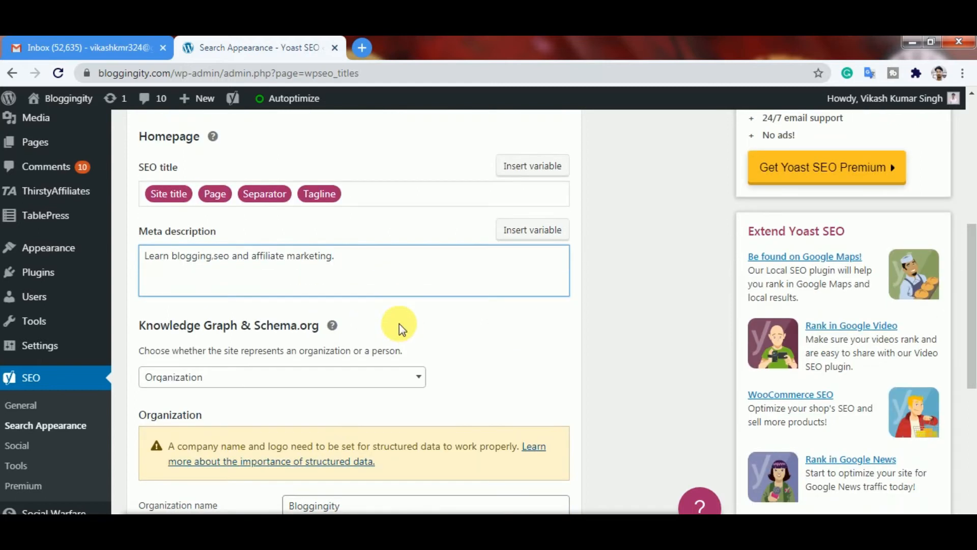
{"action": "scroll", "coordinate": [399, 323], "scroll_direction": "down", "scroll_amount": 1}
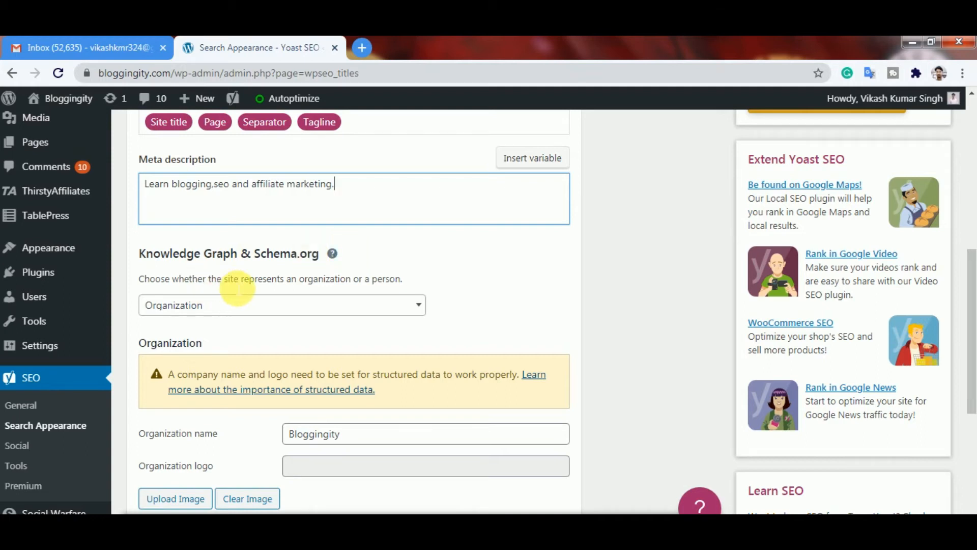
{"action": "left_click", "coordinate": [368, 285]}
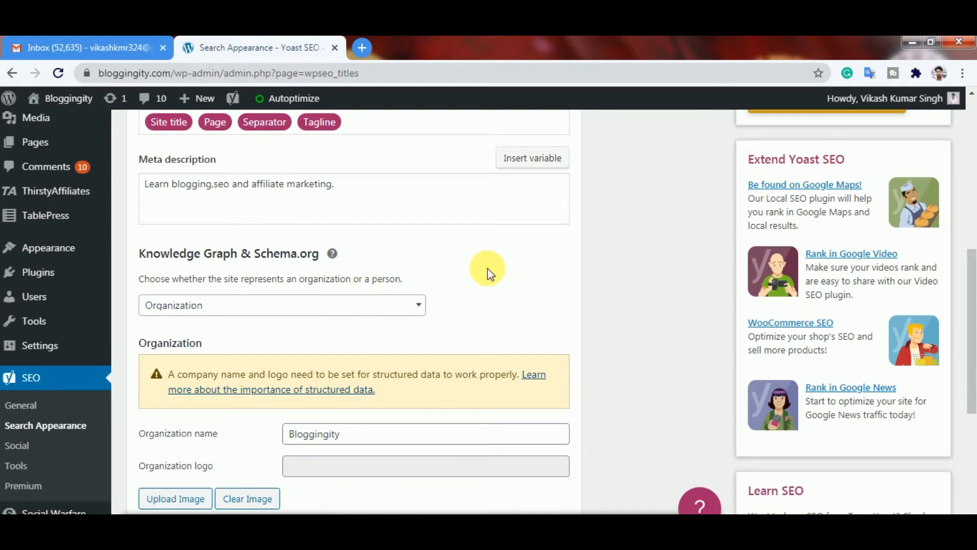
{"action": "left_click", "coordinate": [385, 307]}
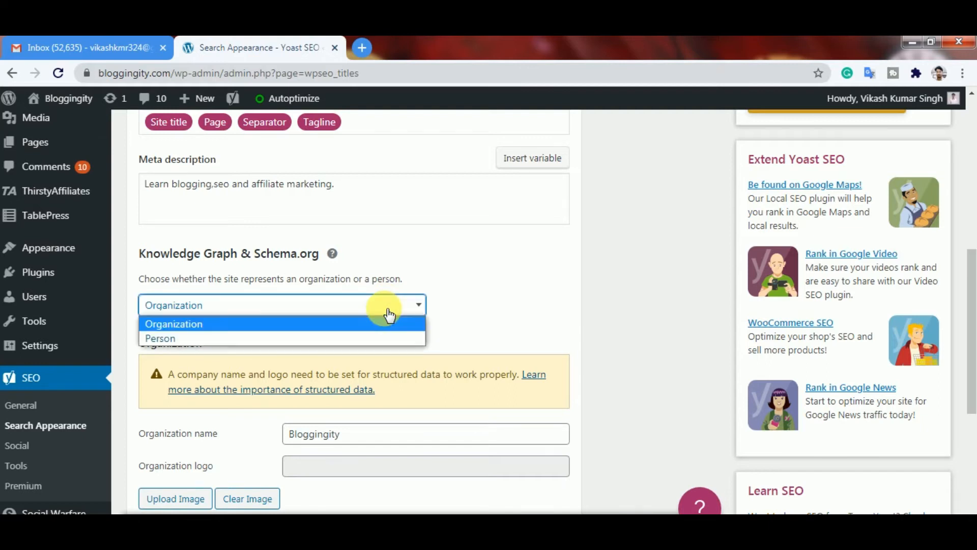
{"action": "left_click", "coordinate": [280, 324]}
Step: Examine the organization name field and the organization logo upload options
{"action": "scroll", "coordinate": [600, 283], "scroll_direction": "down", "scroll_amount": 3}
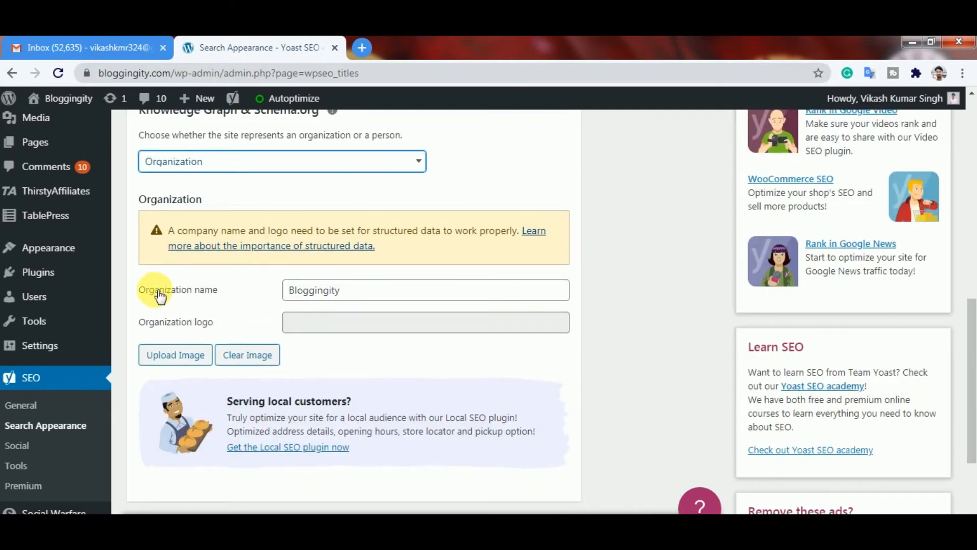
{"action": "left_click_drag", "start_coordinate": [140, 289], "coordinate": [246, 290]}
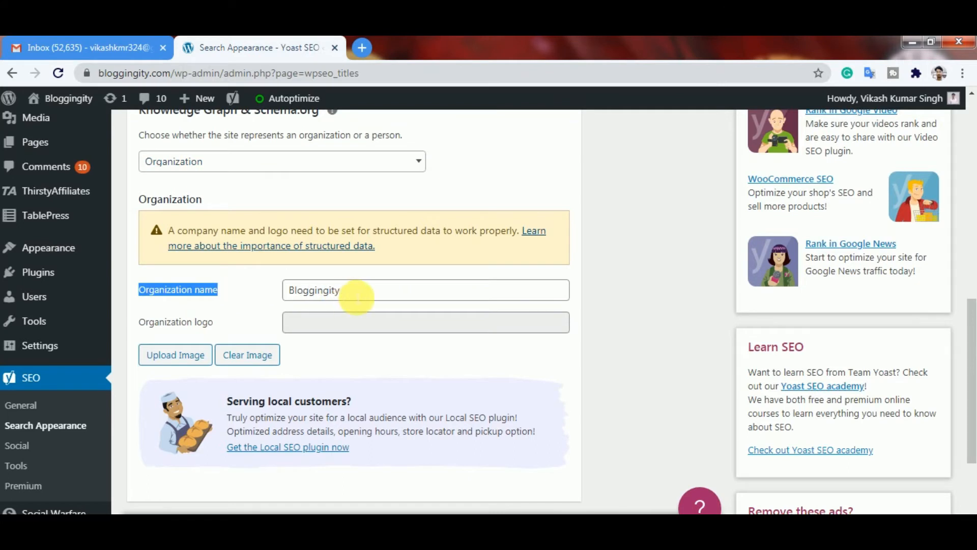
{"action": "left_click_drag", "start_coordinate": [356, 295], "coordinate": [252, 297]}
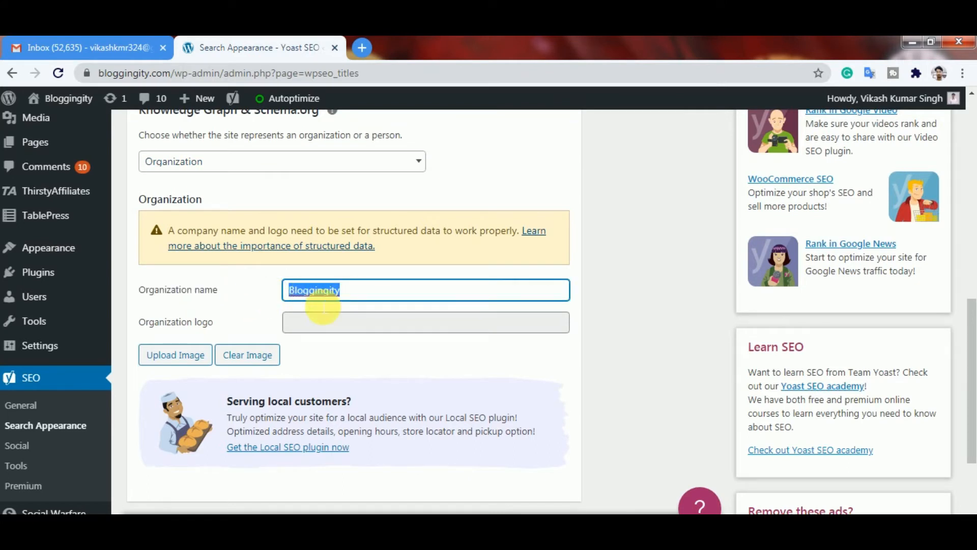
{"action": "left_click", "coordinate": [418, 360]}
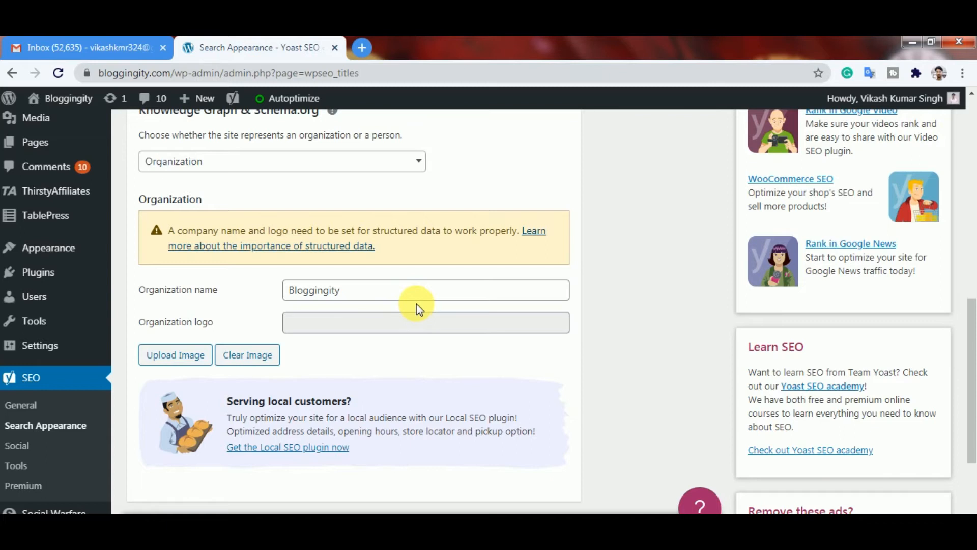
{"action": "scroll", "coordinate": [417, 304], "scroll_direction": "down", "scroll_amount": 3}
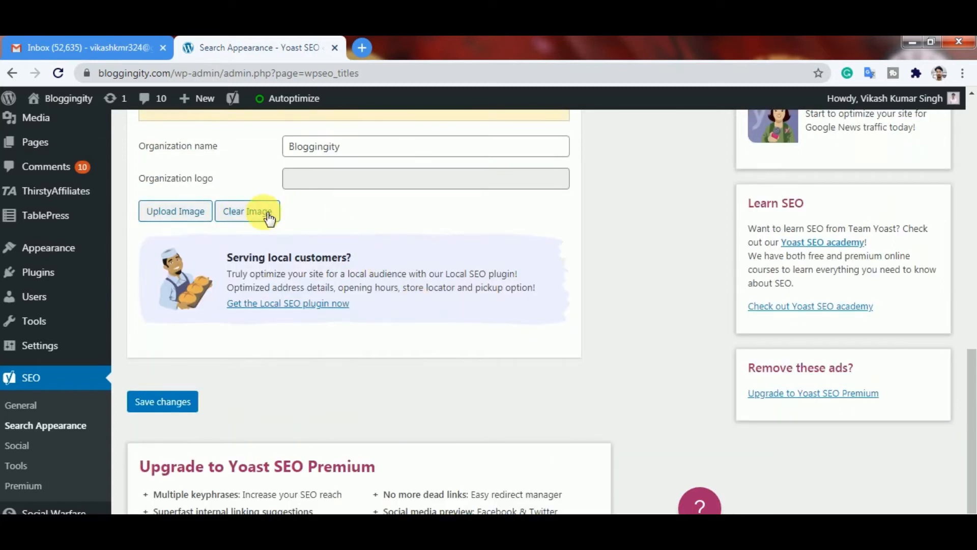
{"action": "scroll", "coordinate": [290, 248], "scroll_direction": "up", "scroll_amount": 2}
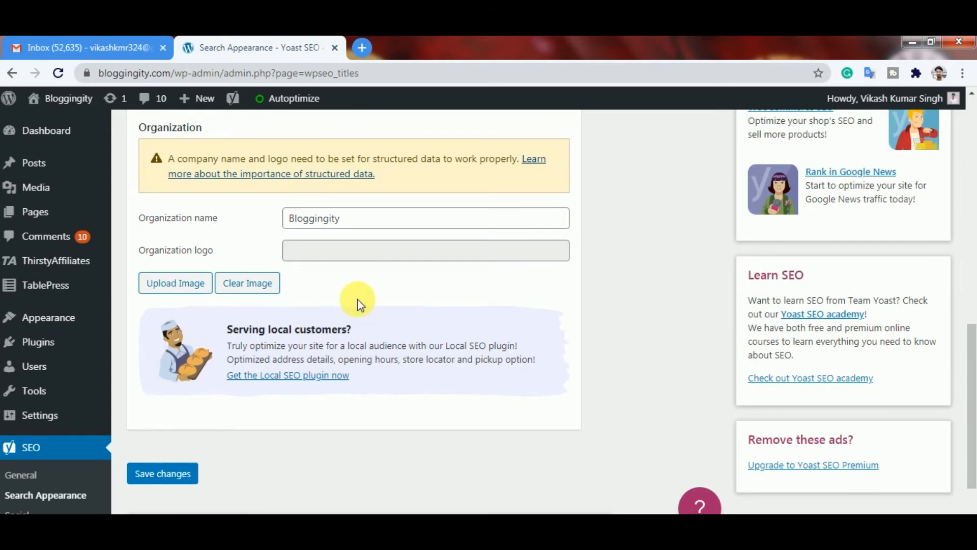
{"action": "scroll", "coordinate": [367, 304], "scroll_direction": "down", "scroll_amount": 1}
{"action": "scroll", "coordinate": [366, 304], "scroll_direction": "down", "scroll_amount": 1}
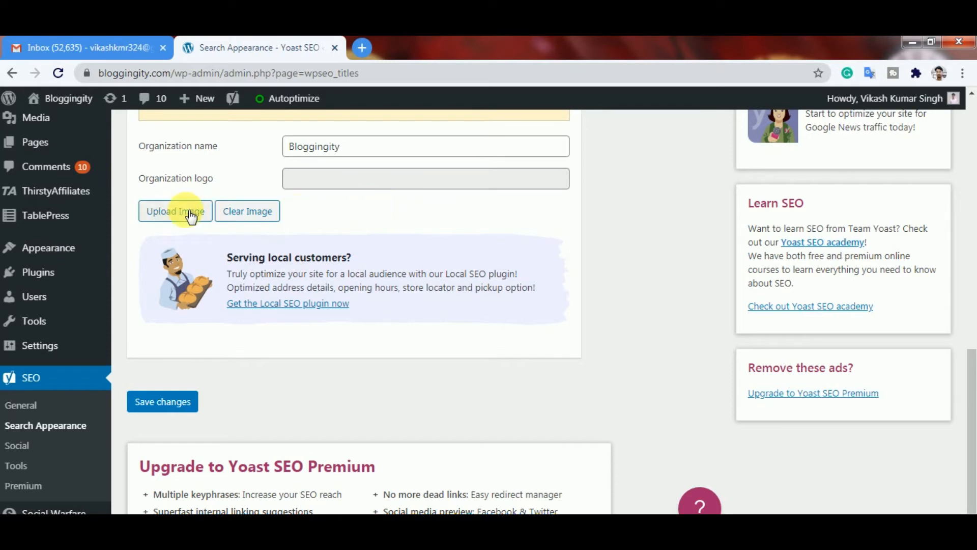
{"action": "scroll", "coordinate": [426, 257], "scroll_direction": "up", "scroll_amount": 3}
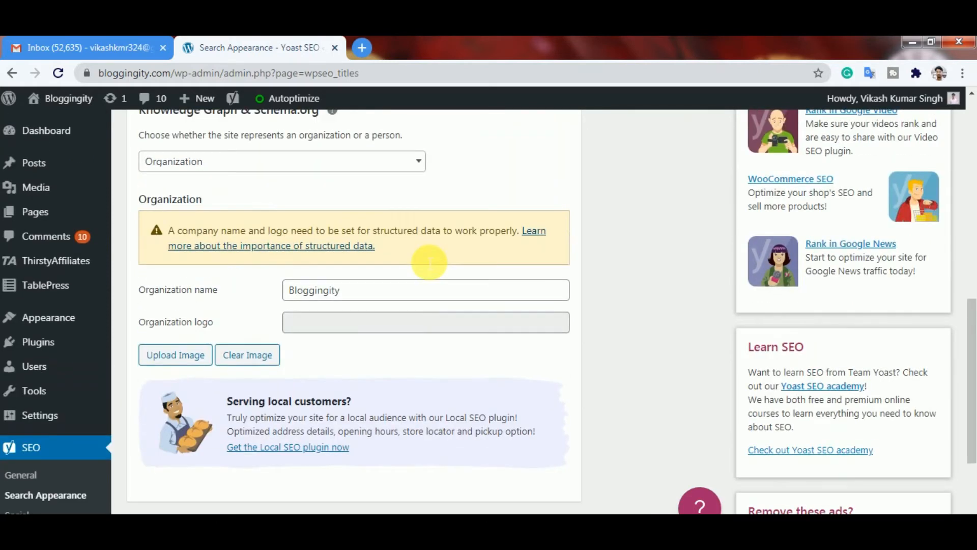
Step: Save the general Search Appearance settings and open the Content Types settings
{"action": "scroll", "coordinate": [428, 258], "scroll_direction": "down", "scroll_amount": 3}
{"action": "left_click", "coordinate": [164, 407]}
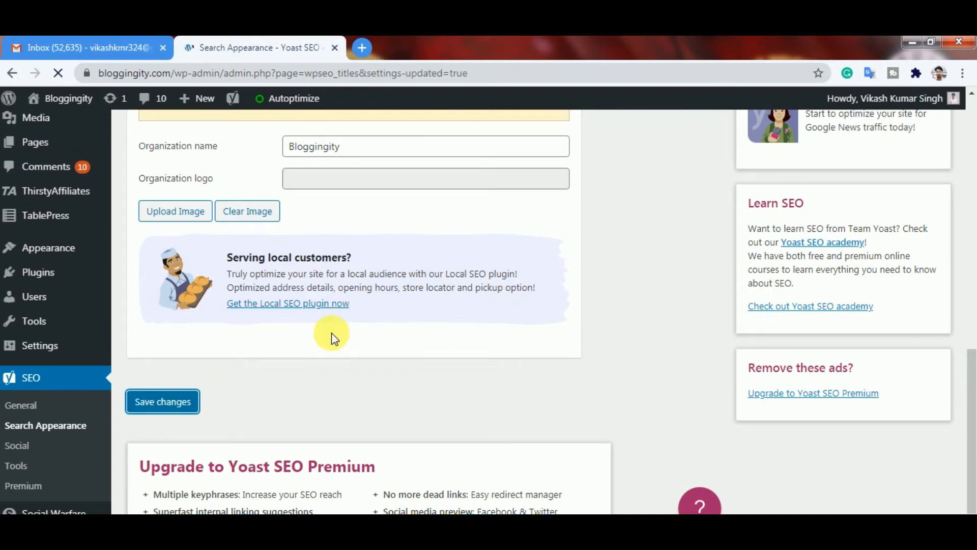
{"action": "scroll", "coordinate": [306, 305], "scroll_direction": "down", "scroll_amount": 1}
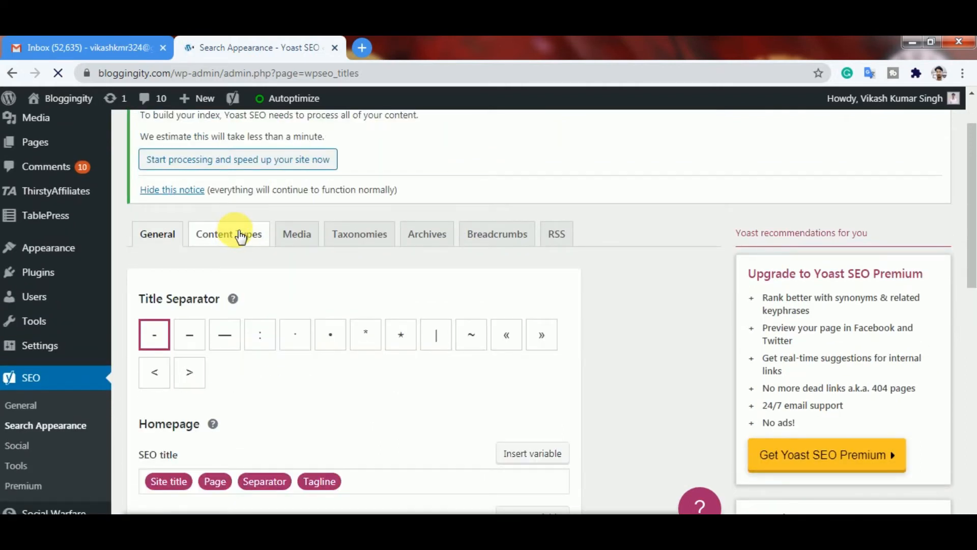
{"action": "left_click", "coordinate": [240, 237]}
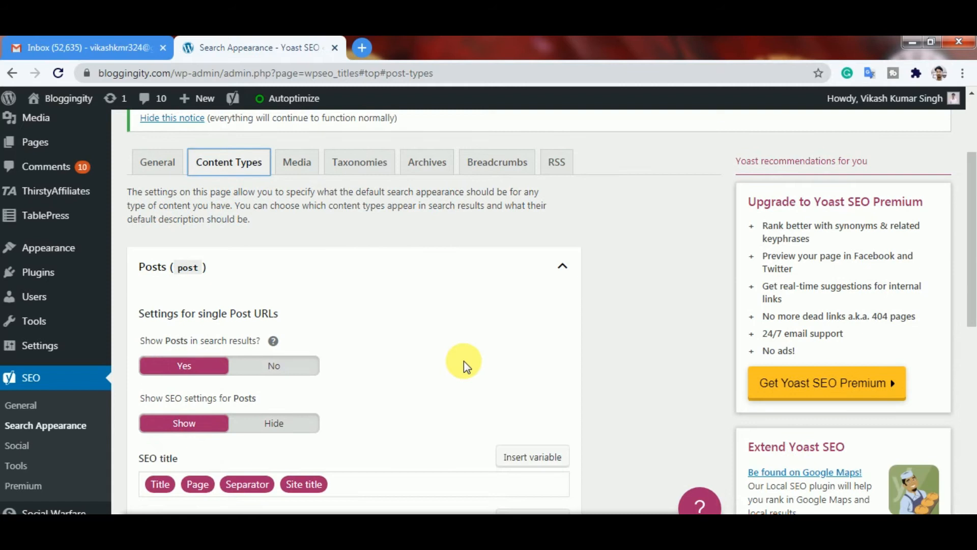
Step: Review the Posts settings for search results visibility, SEO settings, SEO title, meta description and schema types
{"action": "scroll", "coordinate": [464, 361], "scroll_direction": "down", "scroll_amount": 2}
{"action": "scroll", "coordinate": [464, 362], "scroll_direction": "down", "scroll_amount": 2}
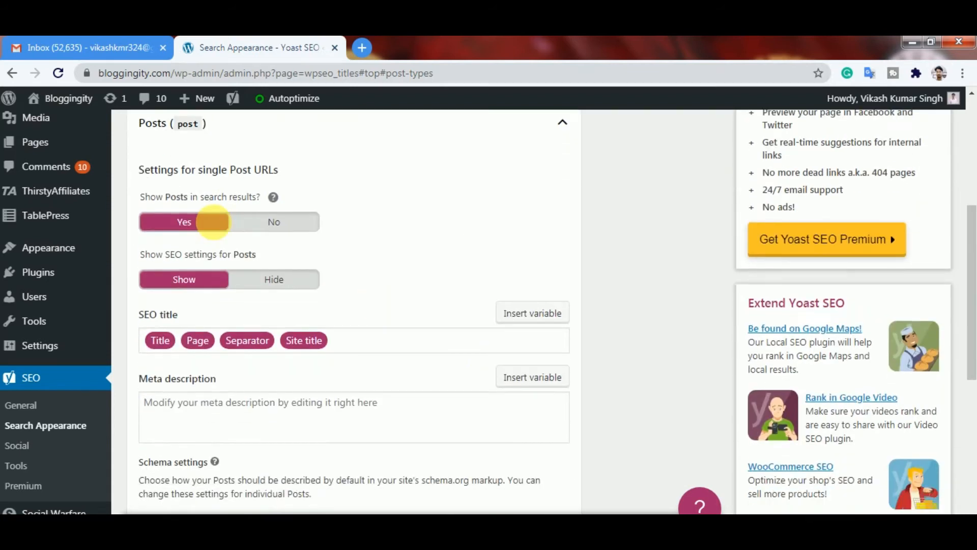
{"action": "left_click_drag", "start_coordinate": [149, 170], "coordinate": [281, 171]}
{"action": "left_click_drag", "start_coordinate": [169, 197], "coordinate": [255, 198]}
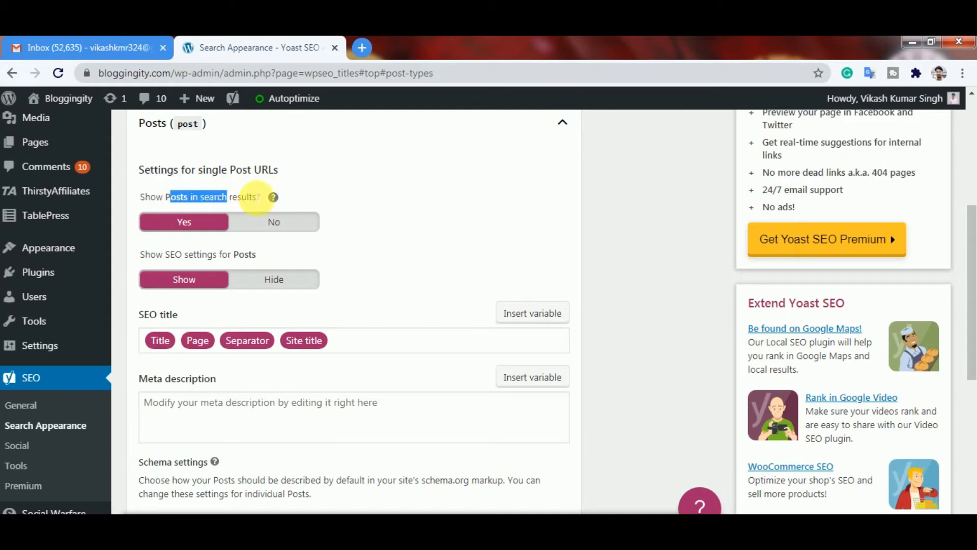
{"action": "left_click_drag", "start_coordinate": [156, 254], "coordinate": [256, 255]}
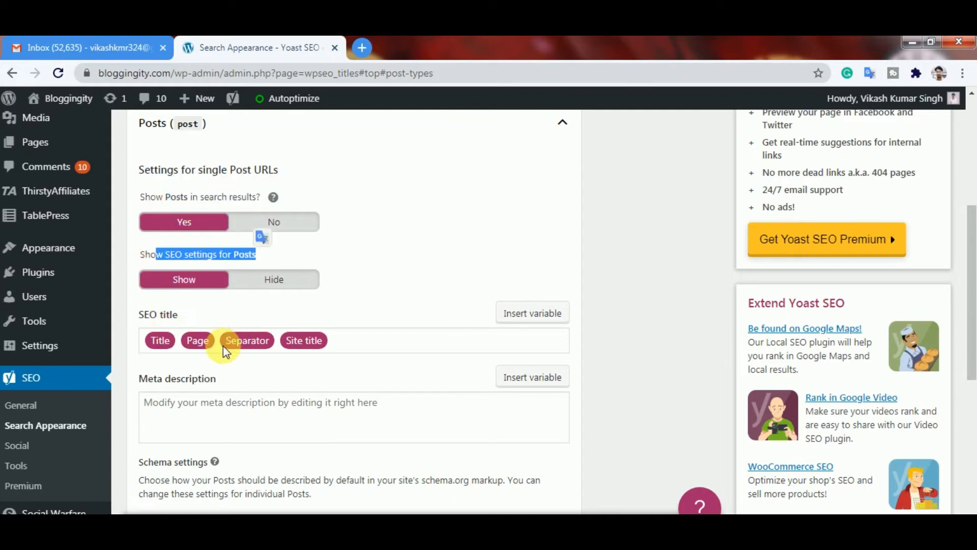
{"action": "scroll", "coordinate": [390, 244], "scroll_direction": "down", "scroll_amount": 1}
{"action": "scroll", "coordinate": [390, 239], "scroll_direction": "down", "scroll_amount": 1}
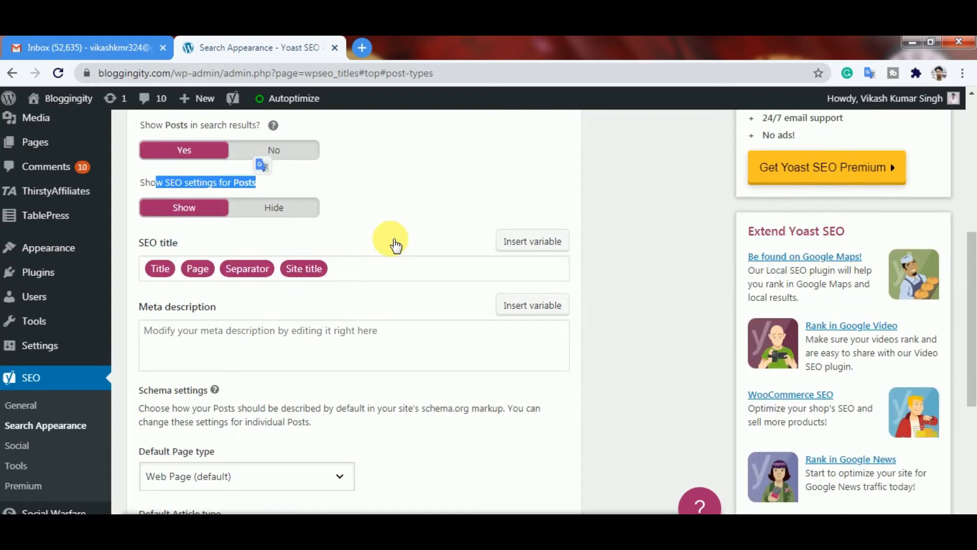
{"action": "scroll", "coordinate": [391, 241], "scroll_direction": "down", "scroll_amount": 3}
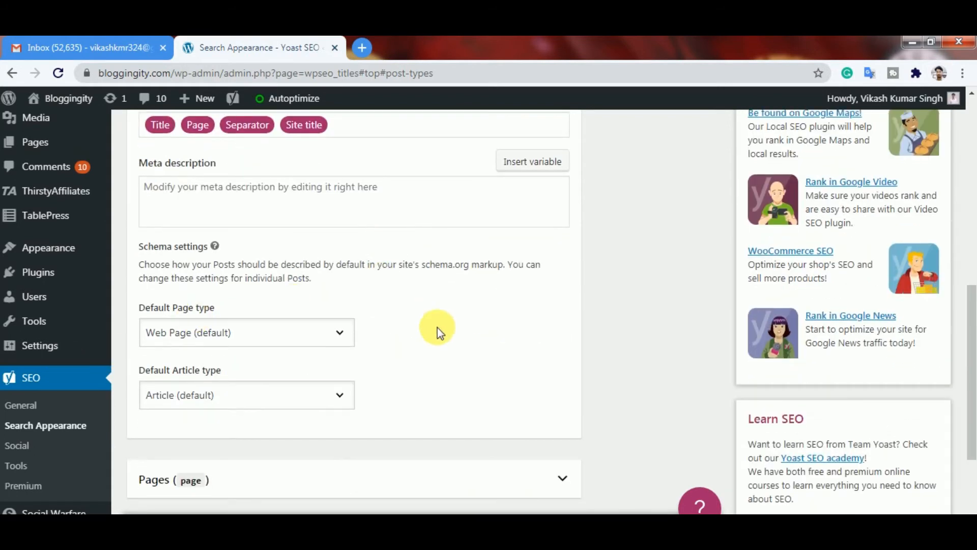
{"action": "scroll", "coordinate": [438, 327], "scroll_direction": "down", "scroll_amount": 4}
Step: Expand the Pages section and review its search results visibility, SEO settings, SEO title and meta description options
{"action": "left_click", "coordinate": [299, 263]}
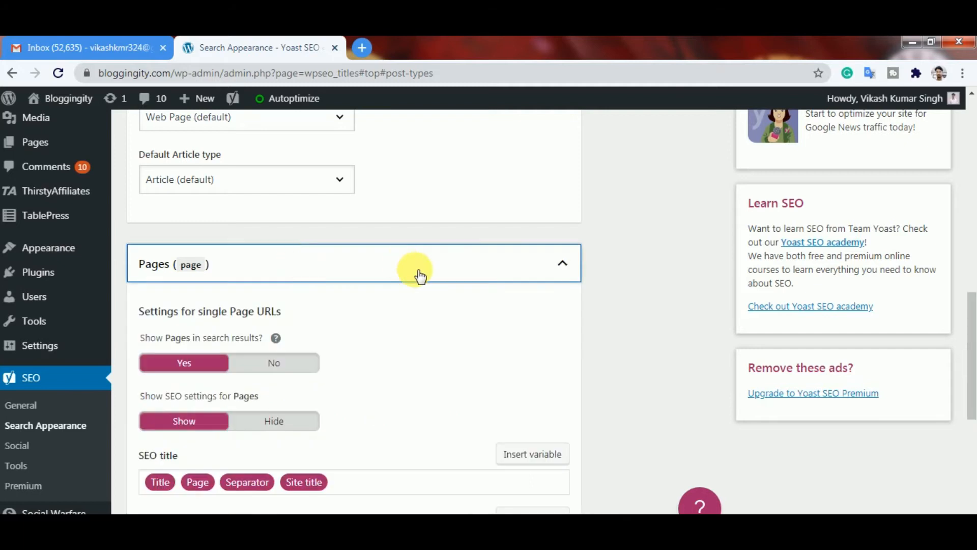
{"action": "scroll", "coordinate": [305, 285], "scroll_direction": "down", "scroll_amount": 1}
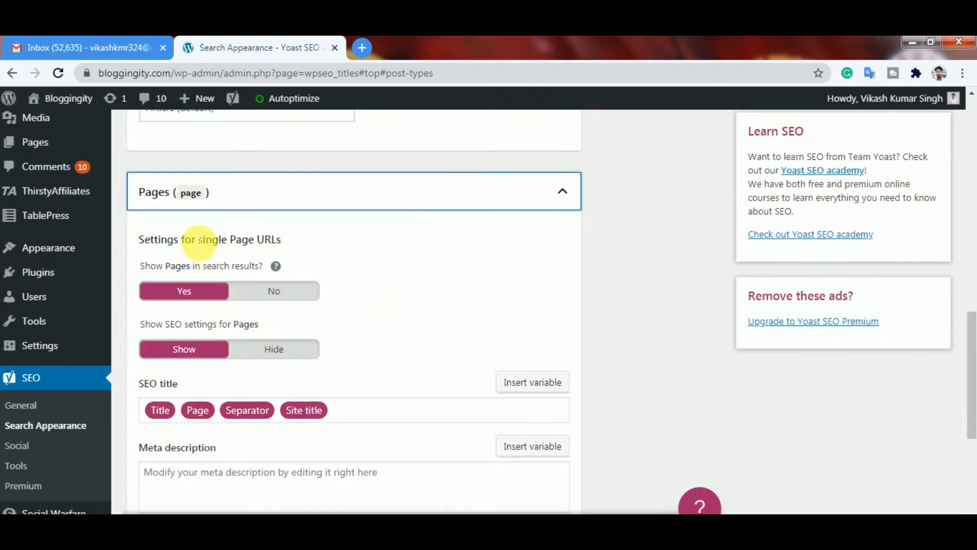
{"action": "left_click_drag", "start_coordinate": [230, 239], "coordinate": [283, 240]}
{"action": "left_click_drag", "start_coordinate": [164, 265], "coordinate": [260, 267]}
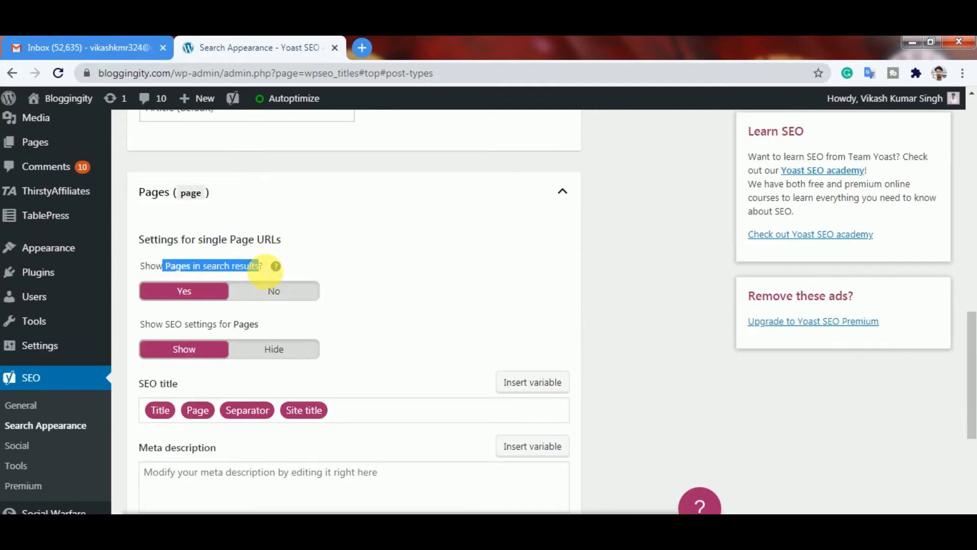
{"action": "left_click_drag", "start_coordinate": [165, 324], "coordinate": [282, 323]}
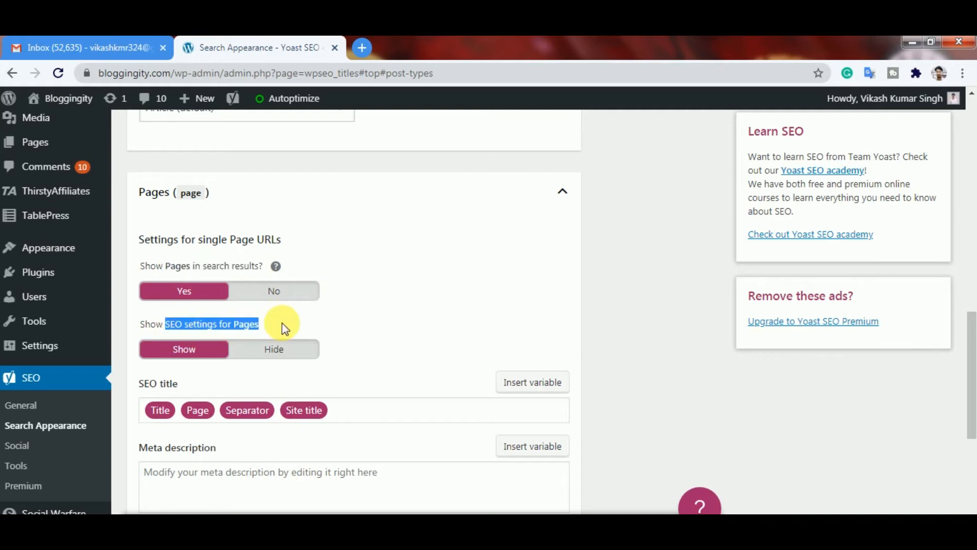
{"action": "left_click", "coordinate": [426, 288]}
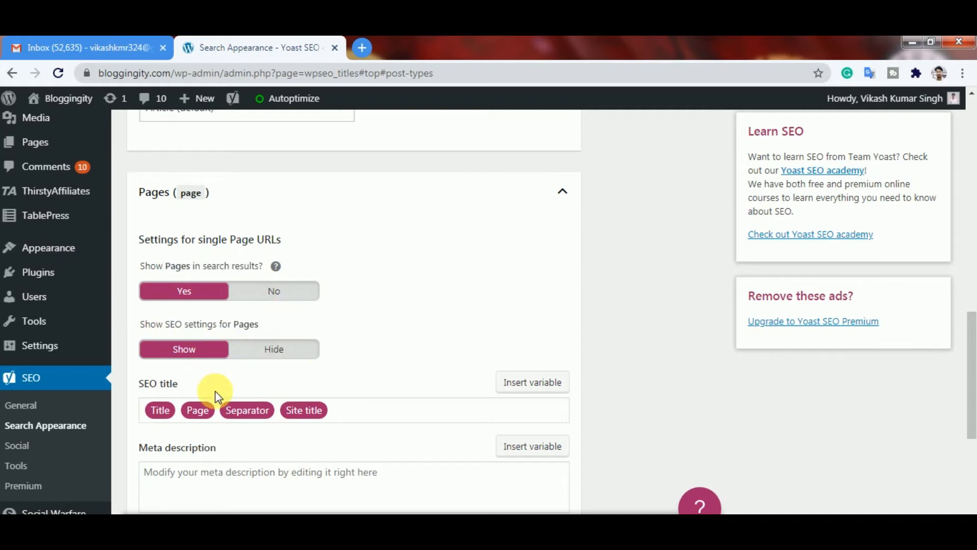
{"action": "scroll", "coordinate": [378, 342], "scroll_direction": "down", "scroll_amount": 1}
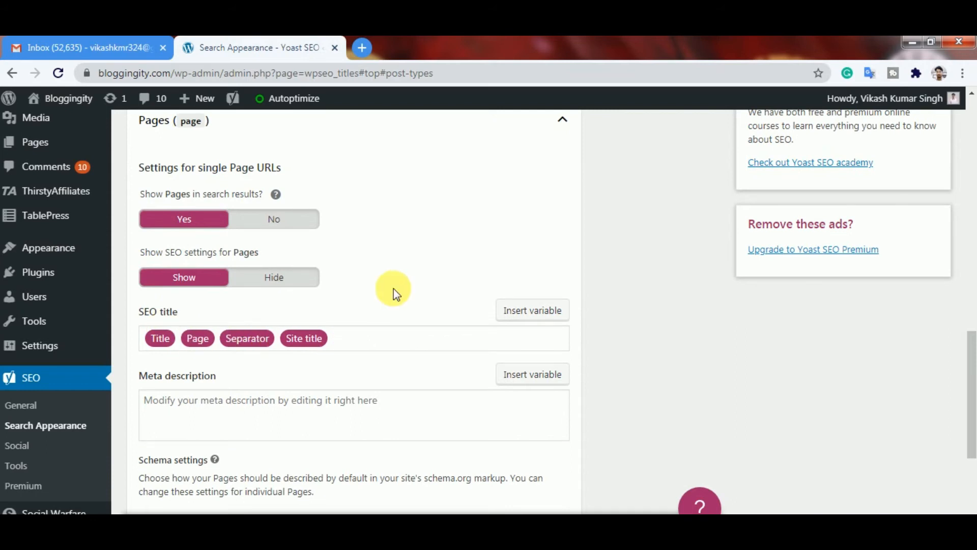
Step: Save the Content Types settings with the default page type for Pages kept as Web Page
{"action": "scroll", "coordinate": [393, 290], "scroll_direction": "down", "scroll_amount": 3}
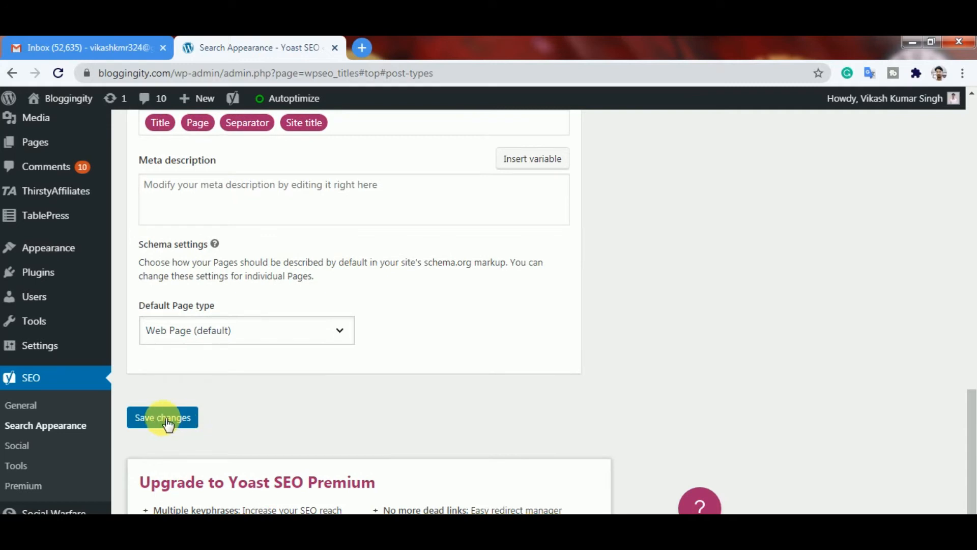
{"action": "left_click", "coordinate": [168, 424]}
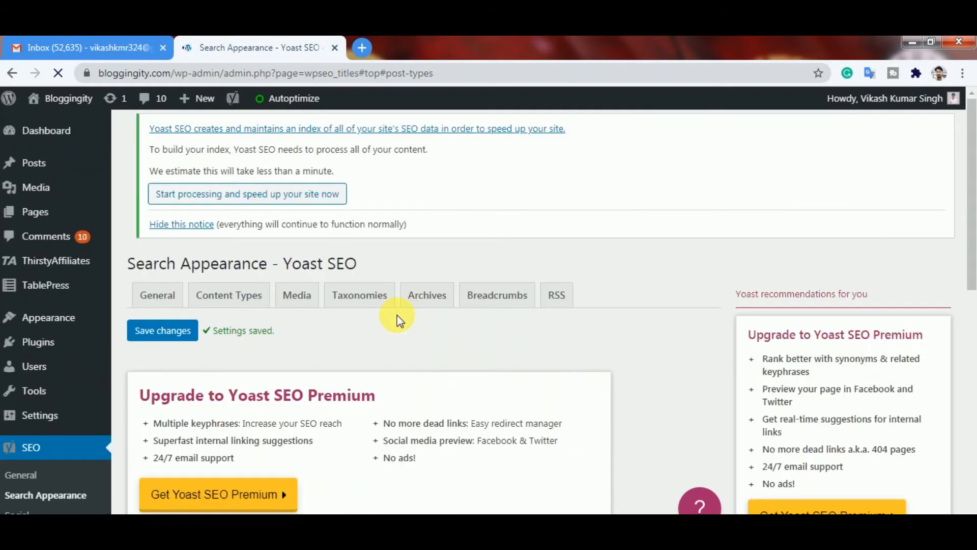
{"action": "scroll", "coordinate": [367, 319], "scroll_direction": "down", "scroll_amount": 2}
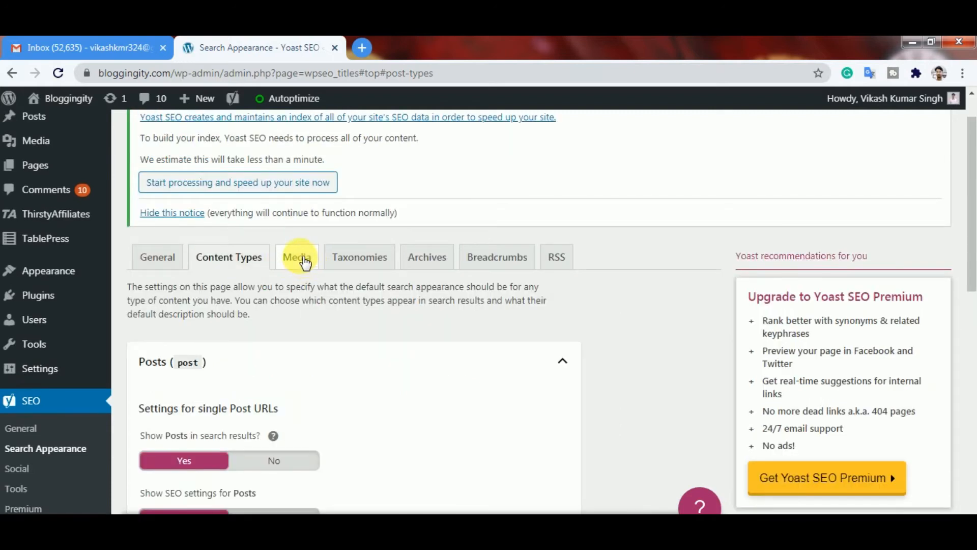
Step: Open the Media settings and save them with attachment URLs redirected to the attachment itself
{"action": "left_click", "coordinate": [305, 262]}
{"action": "scroll", "coordinate": [452, 262], "scroll_direction": "up", "scroll_amount": 2}
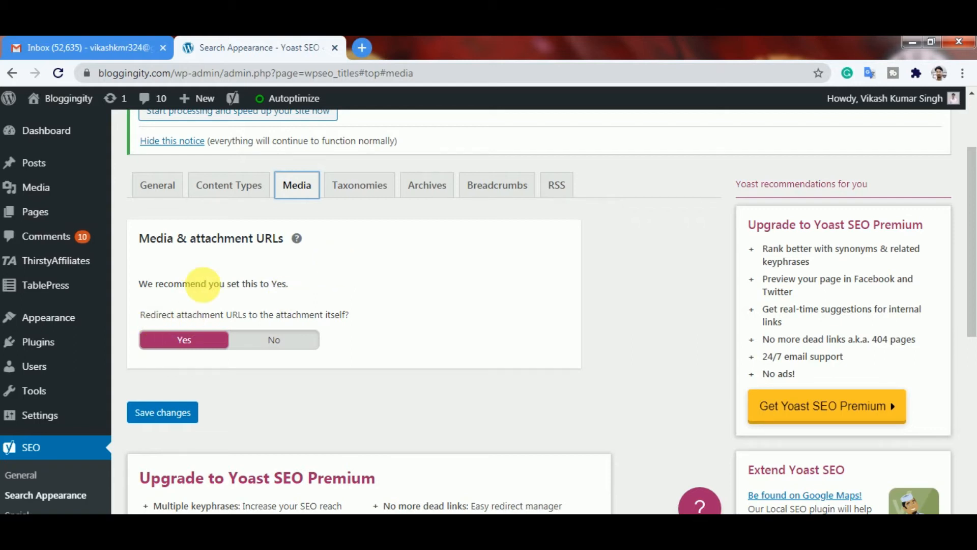
{"action": "left_click_drag", "start_coordinate": [156, 316], "coordinate": [354, 321]}
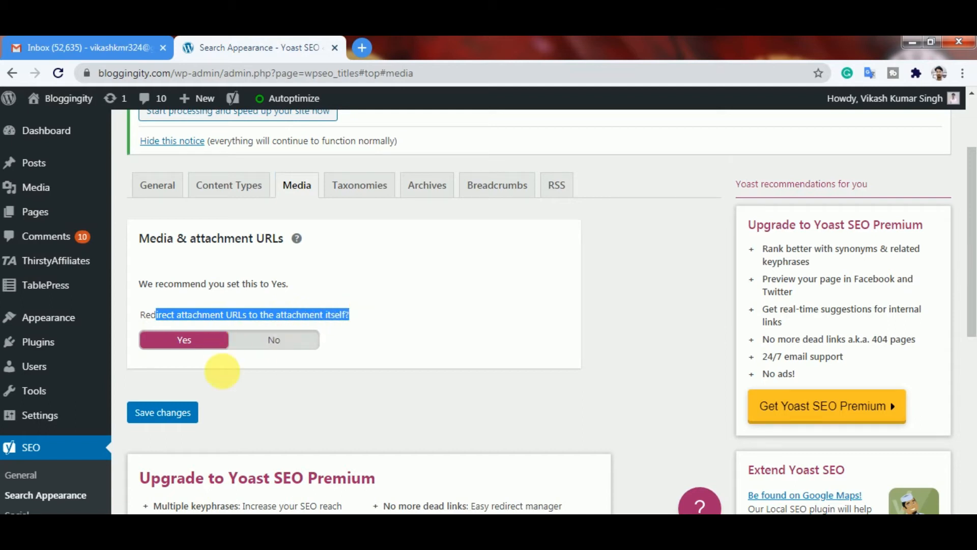
{"action": "left_click", "coordinate": [223, 379]}
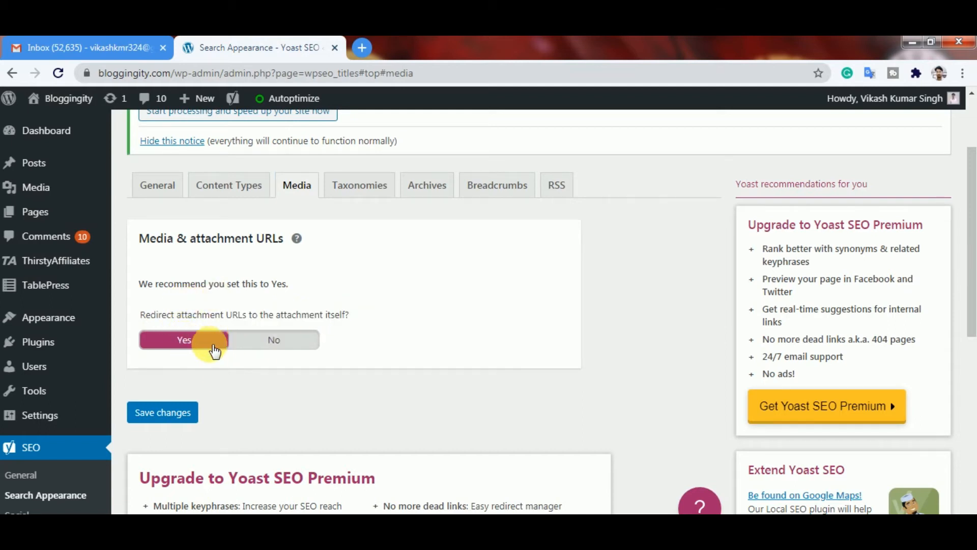
{"action": "left_click", "coordinate": [164, 412]}
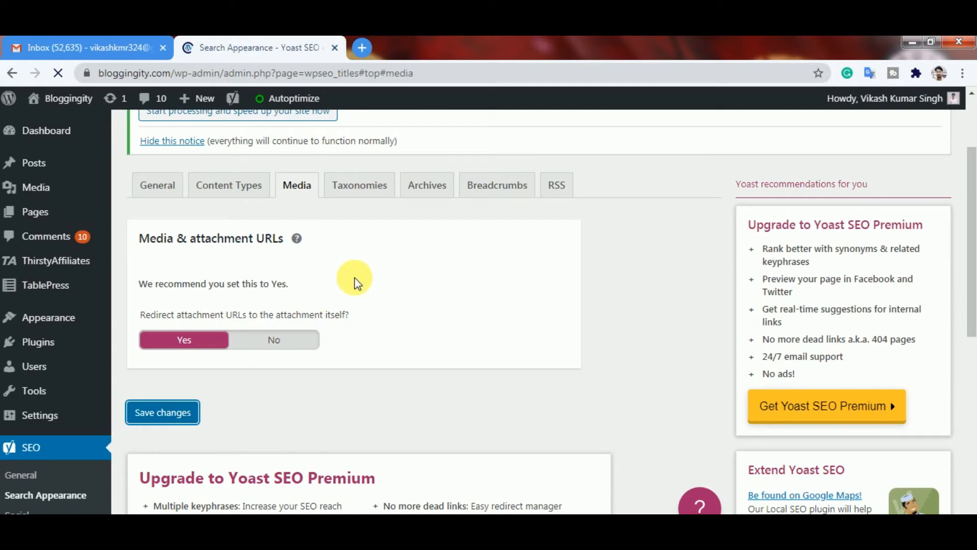
Step: Open the Taxonomies settings and set Show Categories in search results to No
{"action": "scroll", "coordinate": [519, 273], "scroll_direction": "down", "scroll_amount": 1}
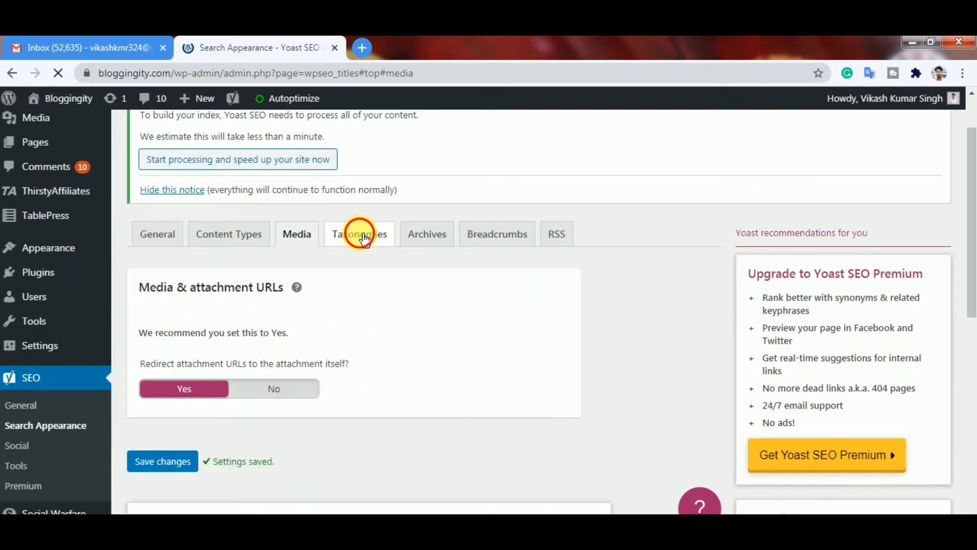
{"action": "left_click", "coordinate": [363, 237]}
{"action": "scroll", "coordinate": [455, 320], "scroll_direction": "down", "scroll_amount": 1}
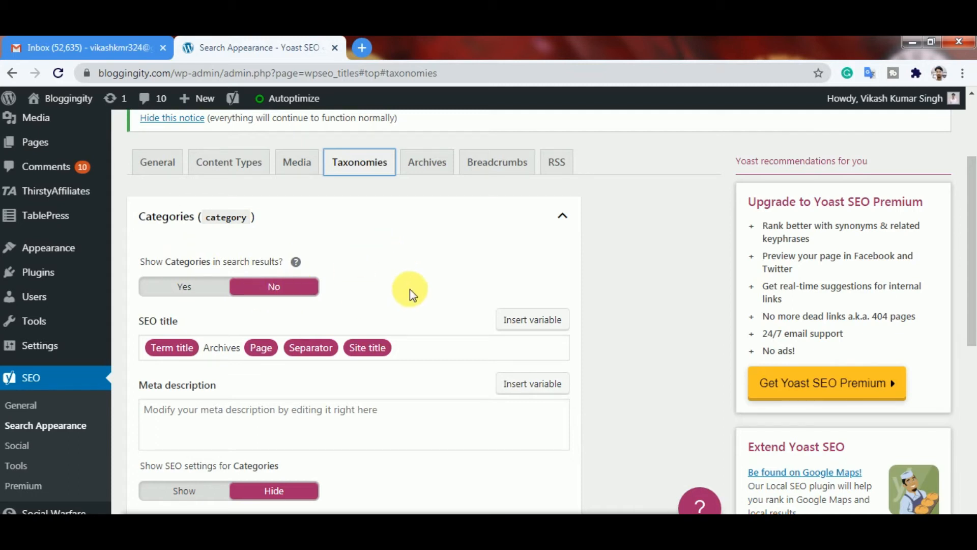
{"action": "left_click", "coordinate": [185, 286]}
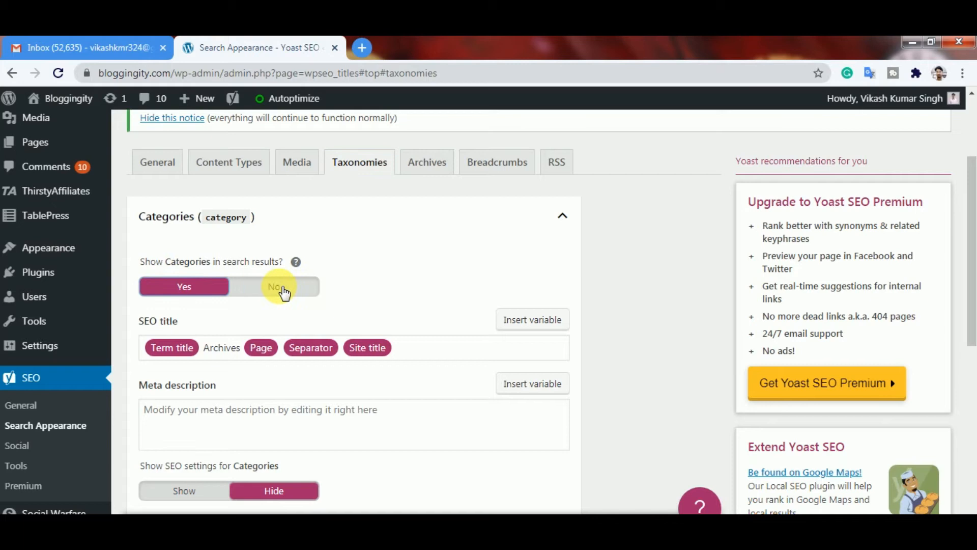
{"action": "left_click", "coordinate": [283, 290]}
{"action": "scroll", "coordinate": [397, 265], "scroll_direction": "down", "scroll_amount": 2}
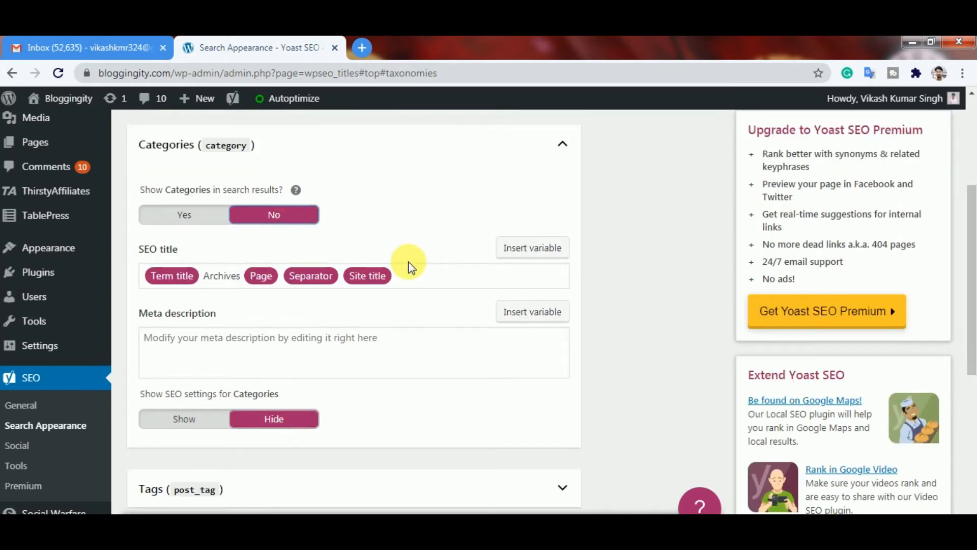
{"action": "scroll", "coordinate": [410, 264], "scroll_direction": "down", "scroll_amount": 2}
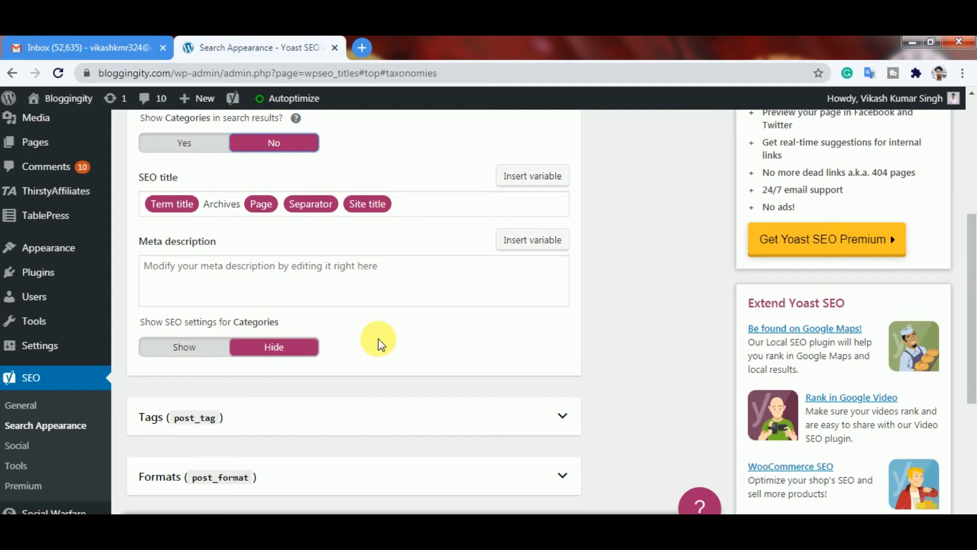
{"action": "scroll", "coordinate": [378, 338], "scroll_direction": "up", "scroll_amount": 2}
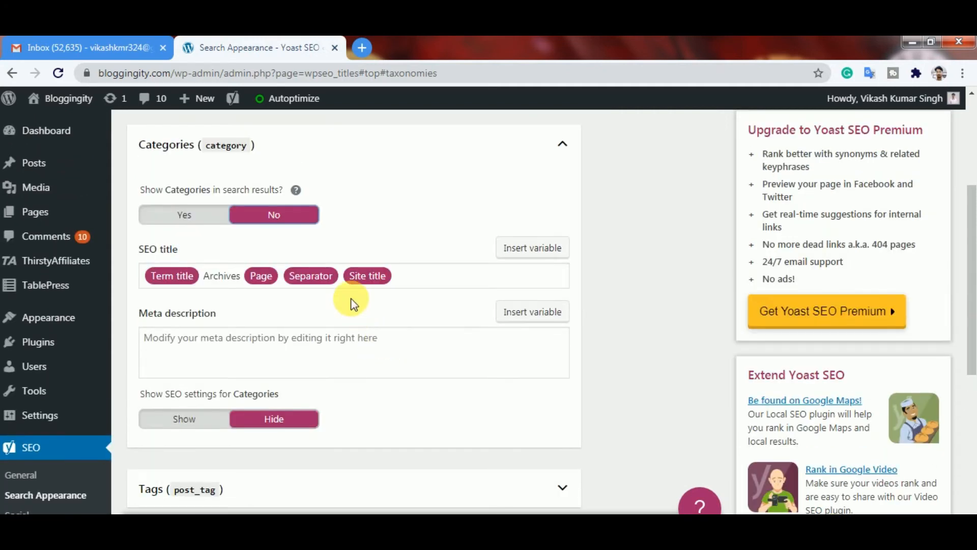
Step: Expand the Tags section, set Show Tags in search results to No and set its SEO settings to Hide
{"action": "scroll", "coordinate": [428, 320], "scroll_direction": "down", "scroll_amount": 4}
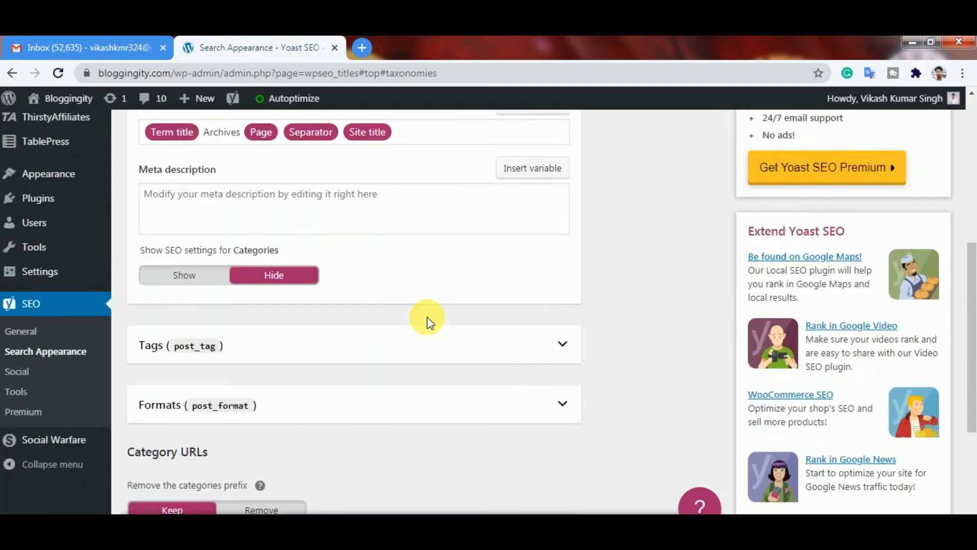
{"action": "left_click", "coordinate": [379, 280]}
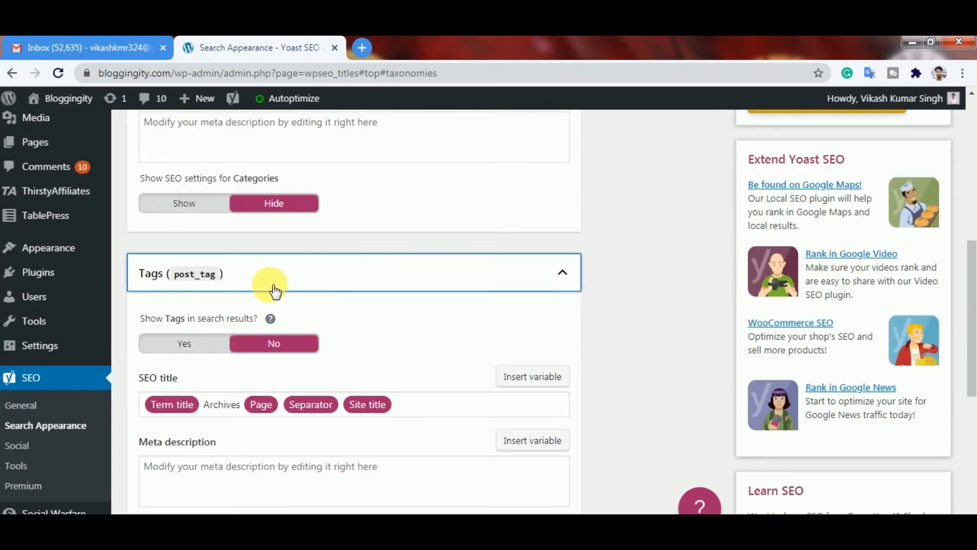
{"action": "left_click", "coordinate": [183, 342]}
{"action": "left_click", "coordinate": [272, 343]}
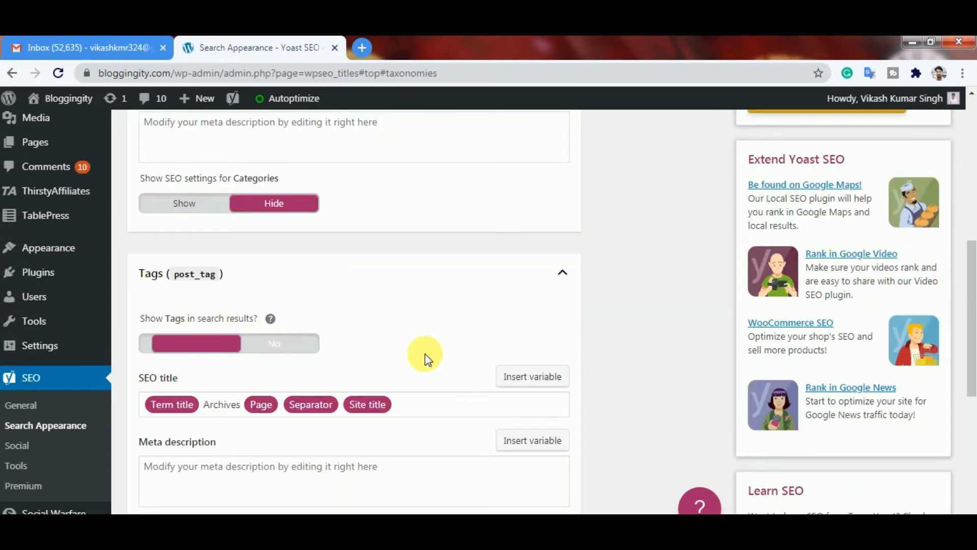
{"action": "scroll", "coordinate": [359, 322], "scroll_direction": "down", "scroll_amount": 1}
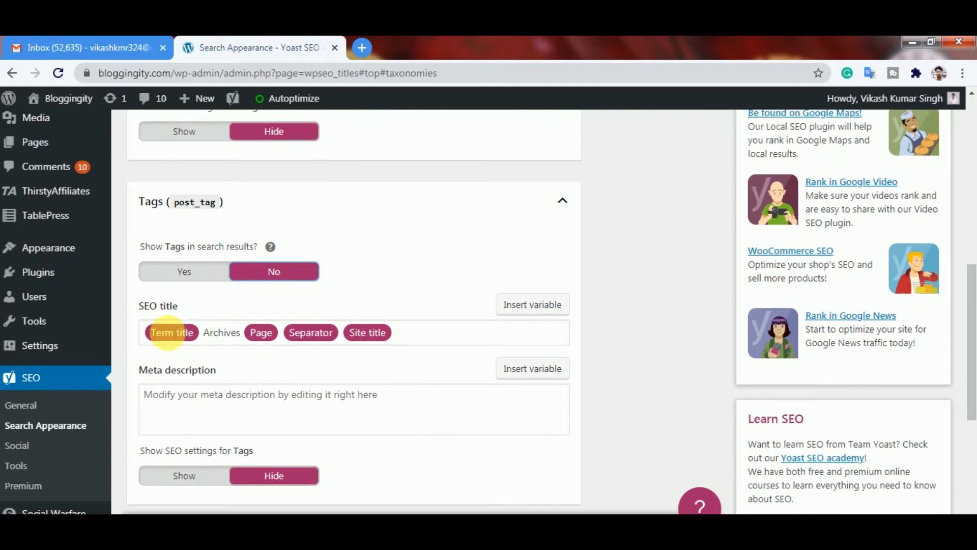
{"action": "scroll", "coordinate": [282, 404], "scroll_direction": "down", "scroll_amount": 2}
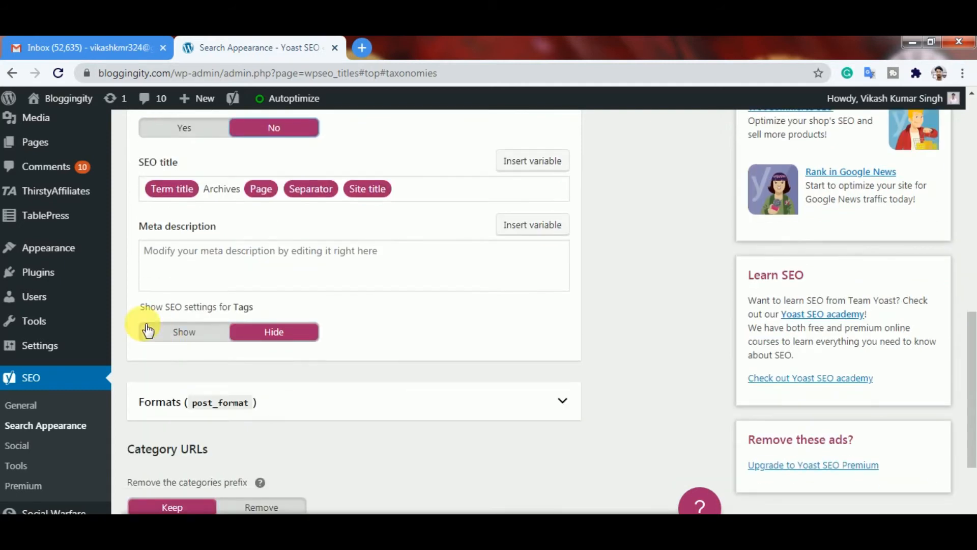
{"action": "left_click", "coordinate": [273, 339]}
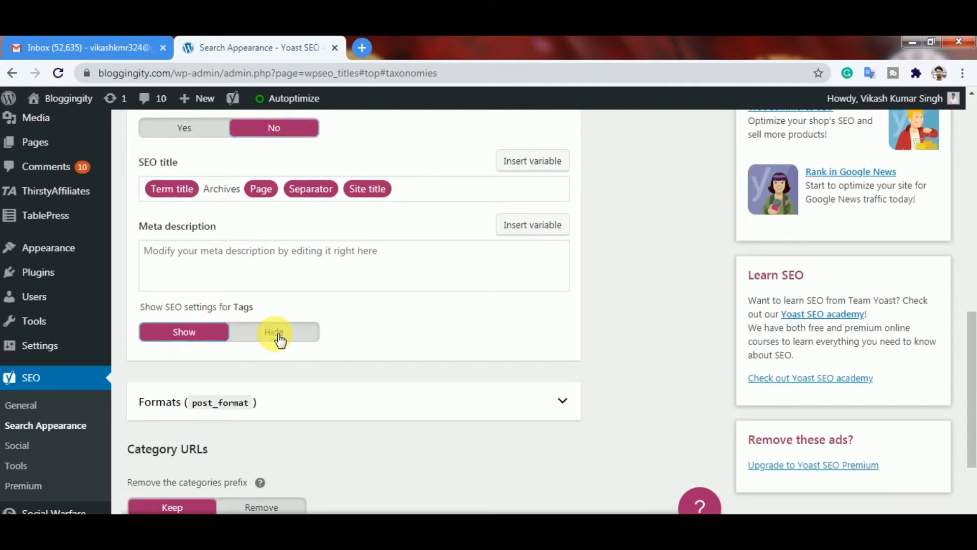
{"action": "left_click", "coordinate": [313, 338]}
Step: Expand the Formats section and review its format-based archives and search results visibility options
{"action": "scroll", "coordinate": [439, 310], "scroll_direction": "down", "scroll_amount": 1}
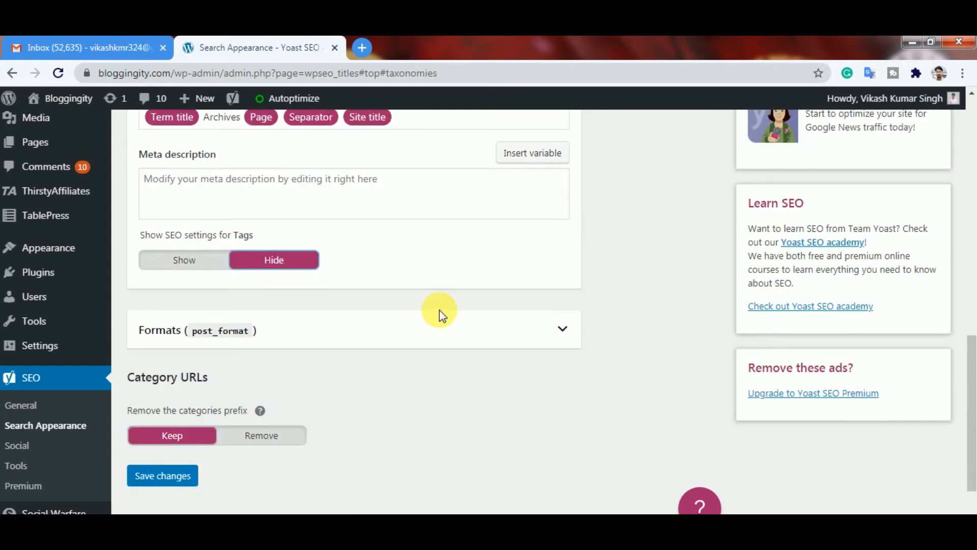
{"action": "left_click", "coordinate": [339, 338]}
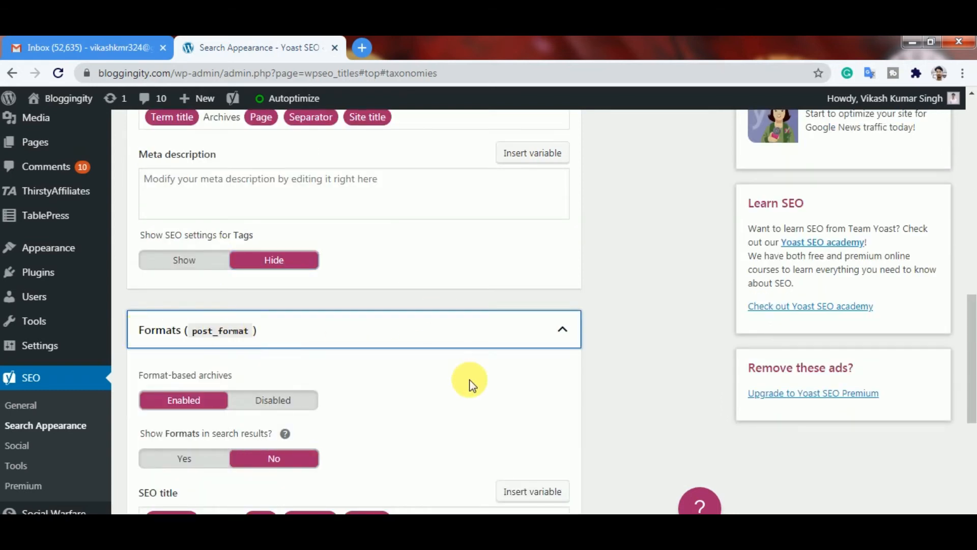
{"action": "scroll", "coordinate": [469, 382], "scroll_direction": "down", "scroll_amount": 2}
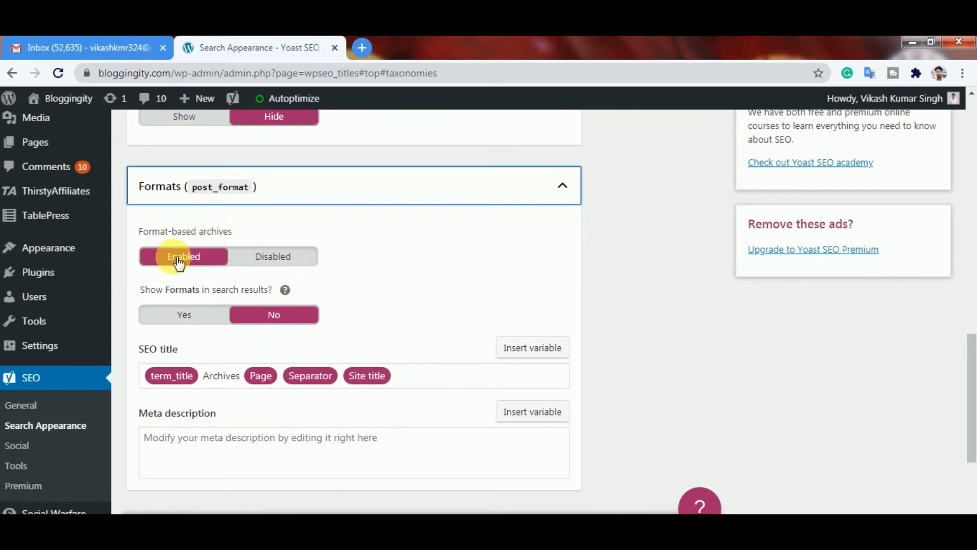
{"action": "left_click", "coordinate": [247, 298]}
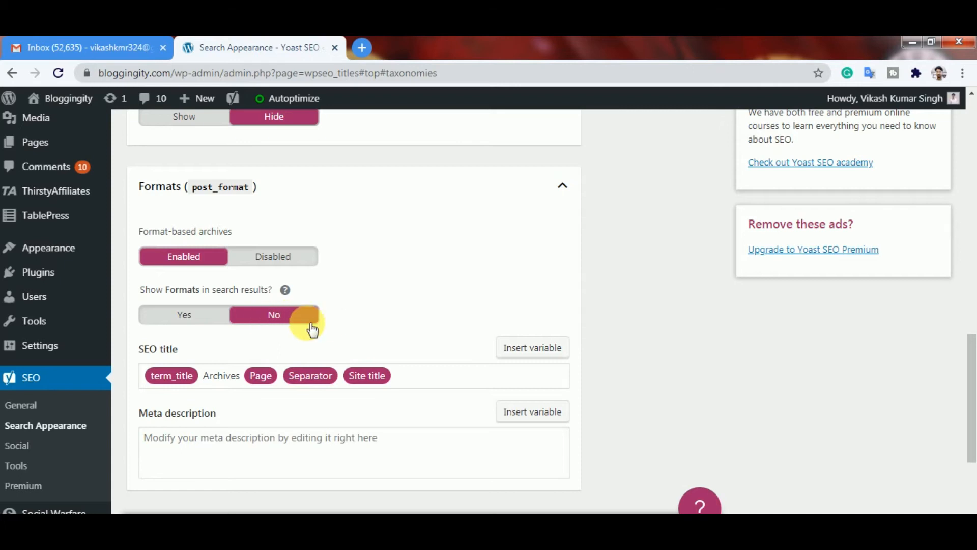
Step: Save the Taxonomies settings with the categories prefix option under Category URLs left at Keep
{"action": "scroll", "coordinate": [491, 294], "scroll_direction": "down", "scroll_amount": 3}
{"action": "scroll", "coordinate": [495, 297], "scroll_direction": "down", "scroll_amount": 1}
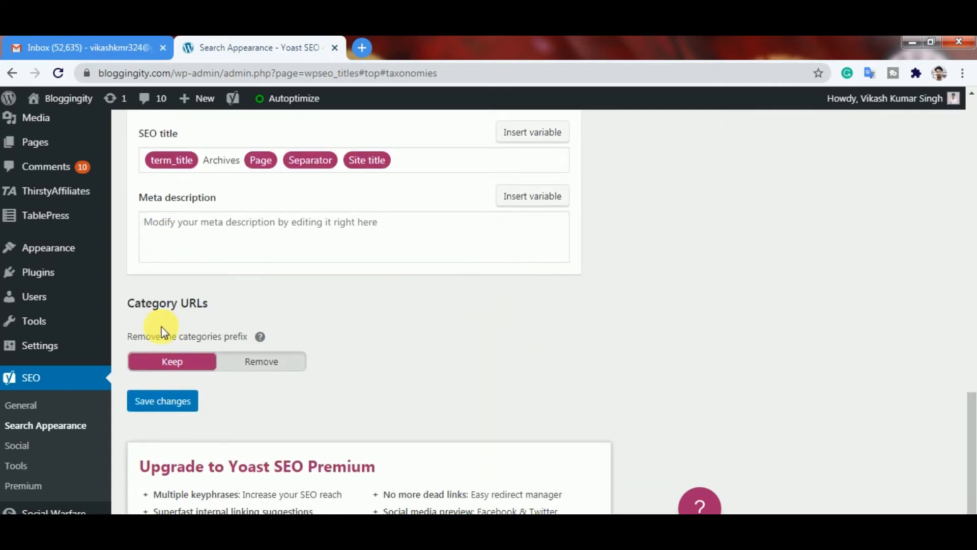
{"action": "left_click_drag", "start_coordinate": [108, 304], "coordinate": [444, 294]}
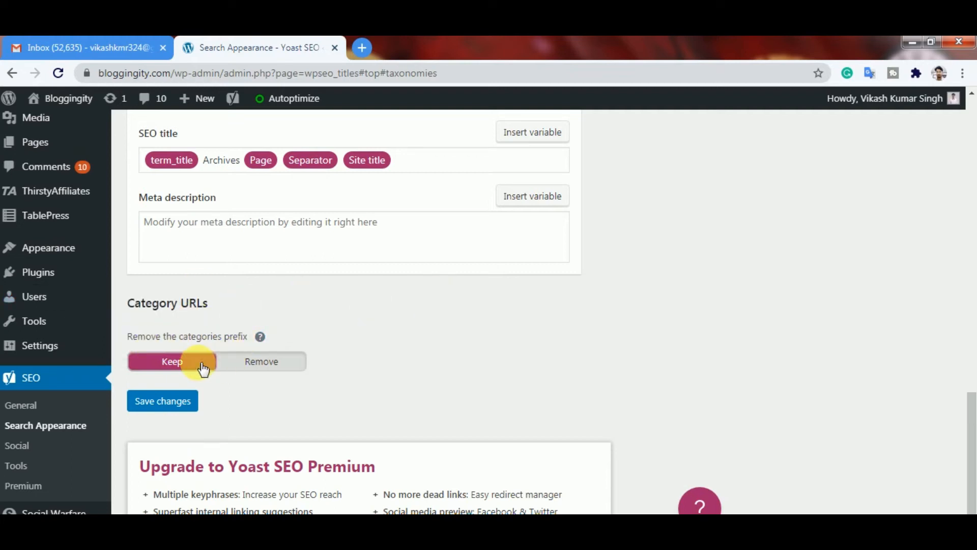
{"action": "left_click", "coordinate": [172, 406]}
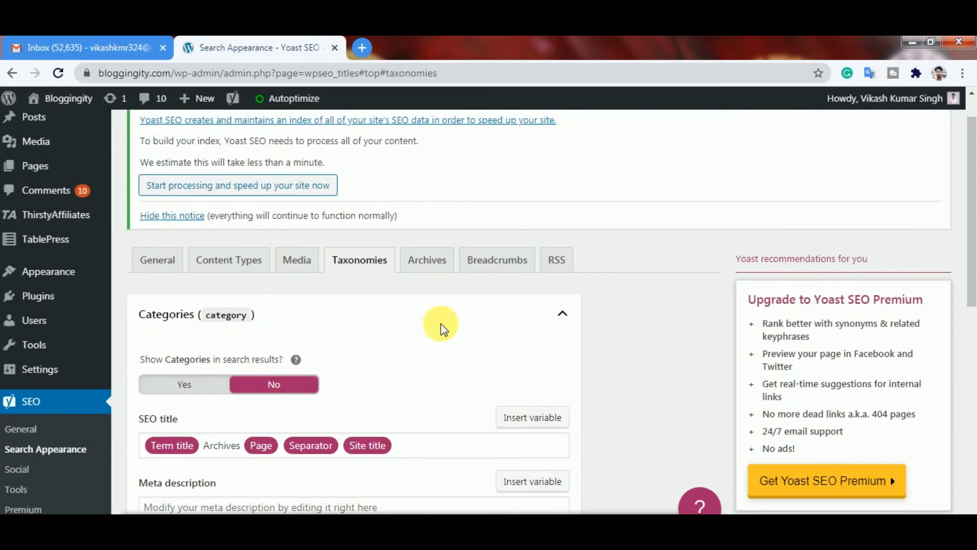
Step: Open the Archives settings, expand the Date archives settings and set Show date archives in search results to No
{"action": "left_click", "coordinate": [439, 237]}
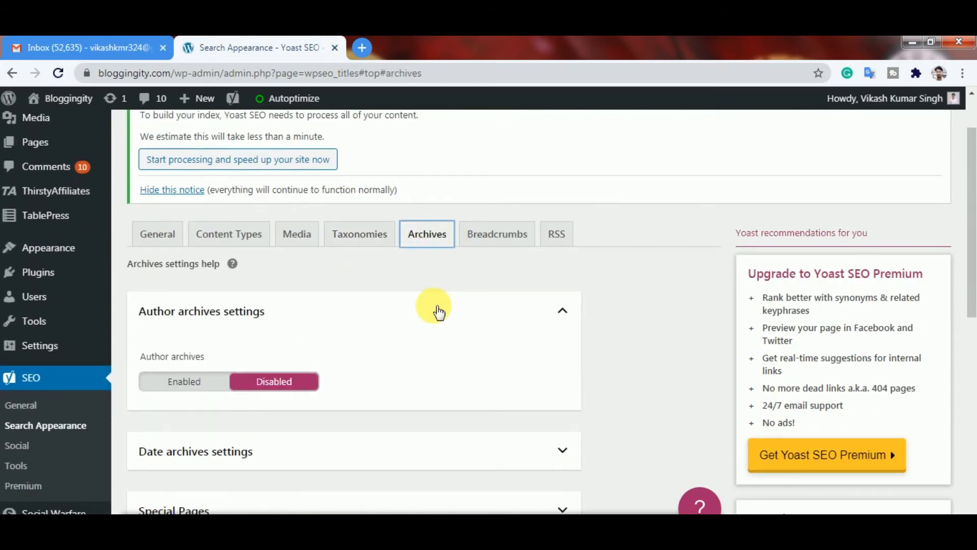
{"action": "scroll", "coordinate": [436, 312], "scroll_direction": "down", "scroll_amount": 1}
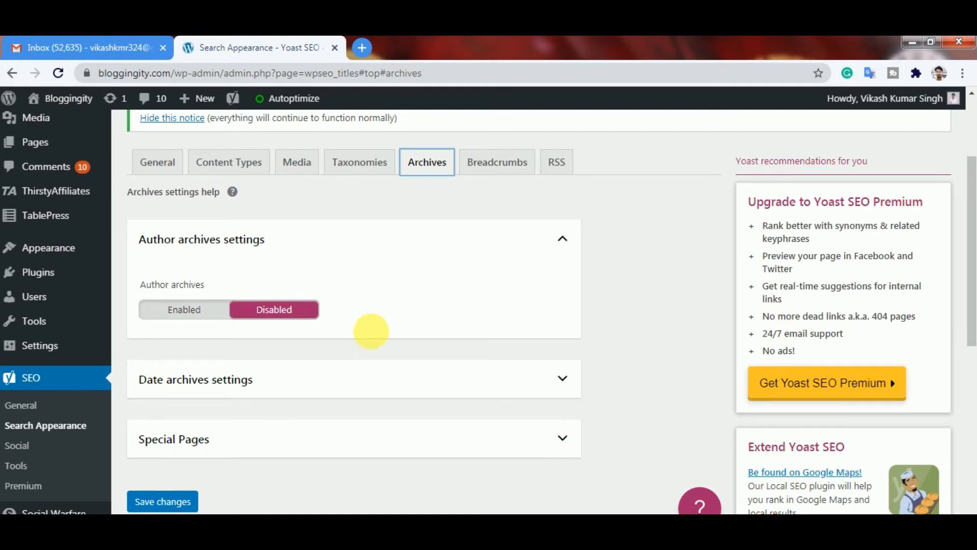
{"action": "left_click", "coordinate": [353, 375]}
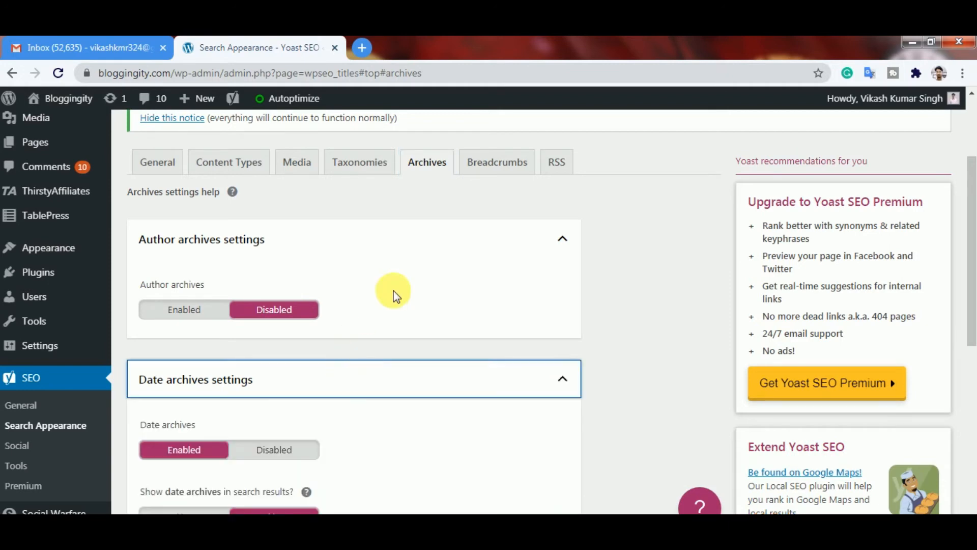
{"action": "scroll", "coordinate": [393, 291], "scroll_direction": "down", "scroll_amount": 3}
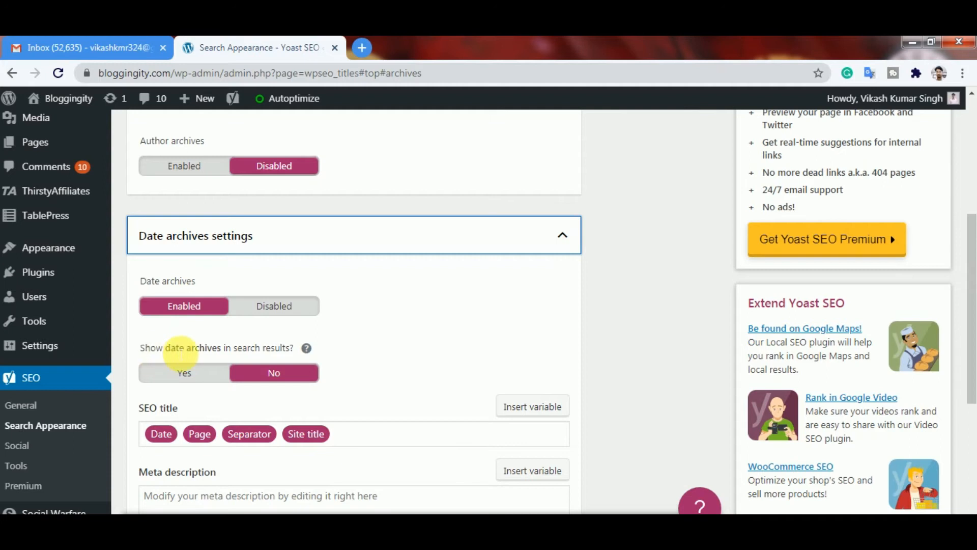
{"action": "left_click", "coordinate": [170, 378]}
{"action": "left_click", "coordinate": [266, 377]}
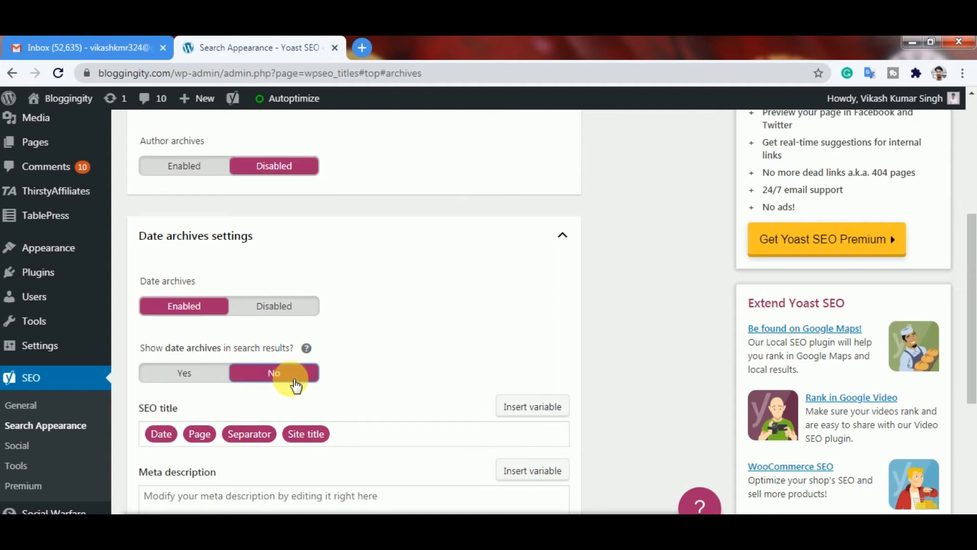
Step: Expand the Special Pages section to review the search and 404 page titles, and save the Archives settings
{"action": "scroll", "coordinate": [348, 341], "scroll_direction": "down", "scroll_amount": 3}
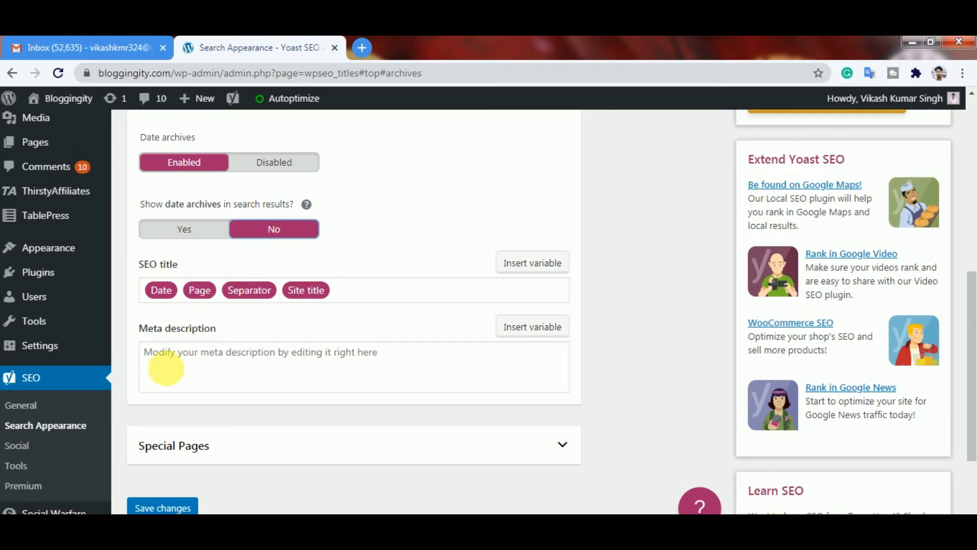
{"action": "scroll", "coordinate": [285, 341], "scroll_direction": "down", "scroll_amount": 3}
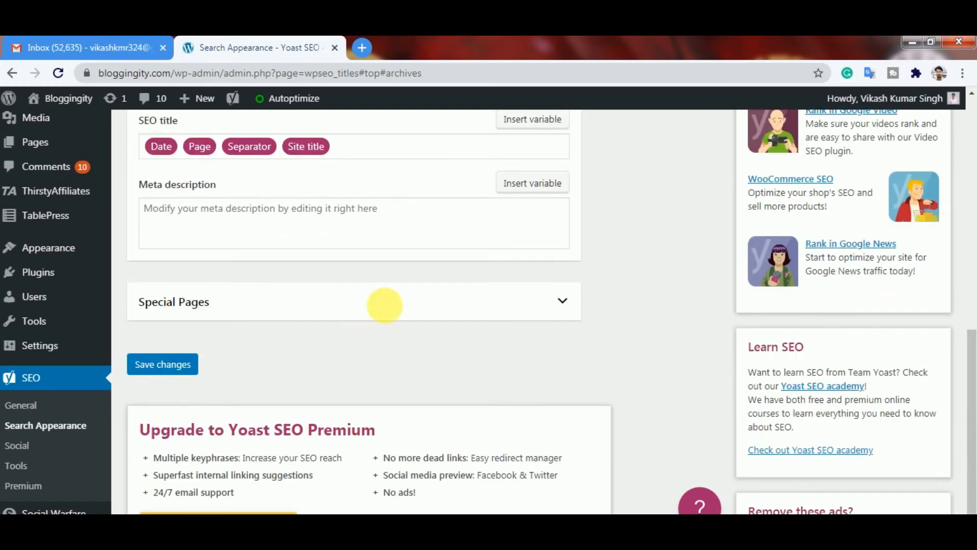
{"action": "left_click", "coordinate": [388, 307]}
{"action": "scroll", "coordinate": [371, 343], "scroll_direction": "down", "scroll_amount": 2}
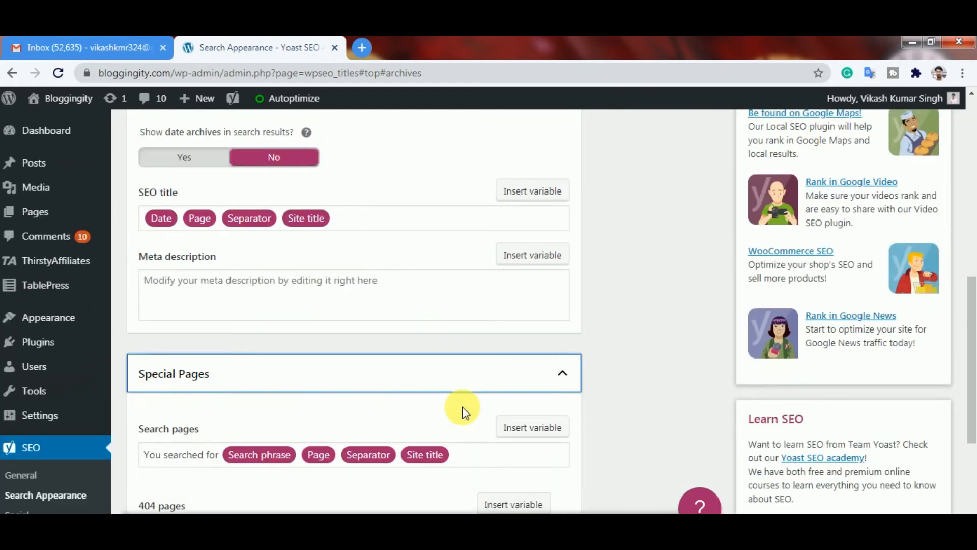
{"action": "scroll", "coordinate": [463, 407], "scroll_direction": "down", "scroll_amount": 4}
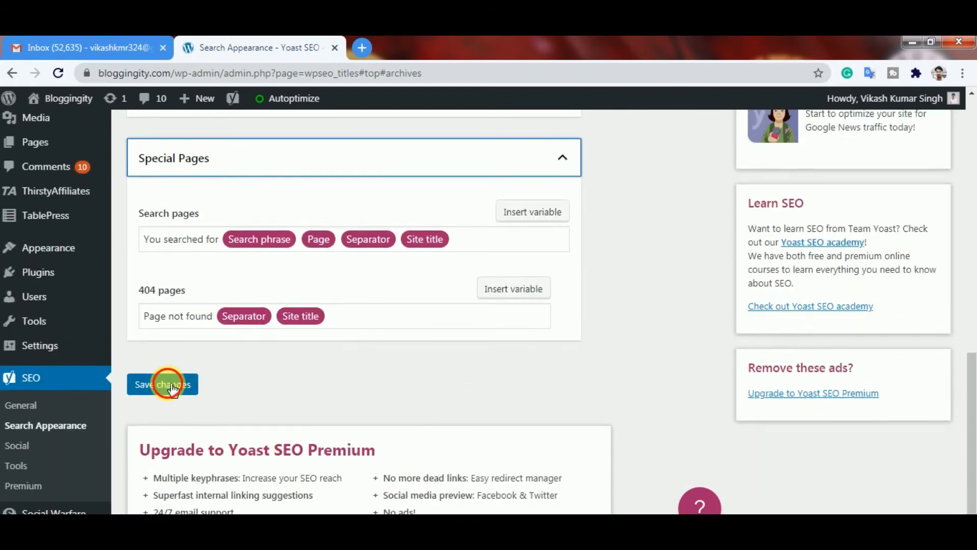
{"action": "left_click", "coordinate": [172, 386]}
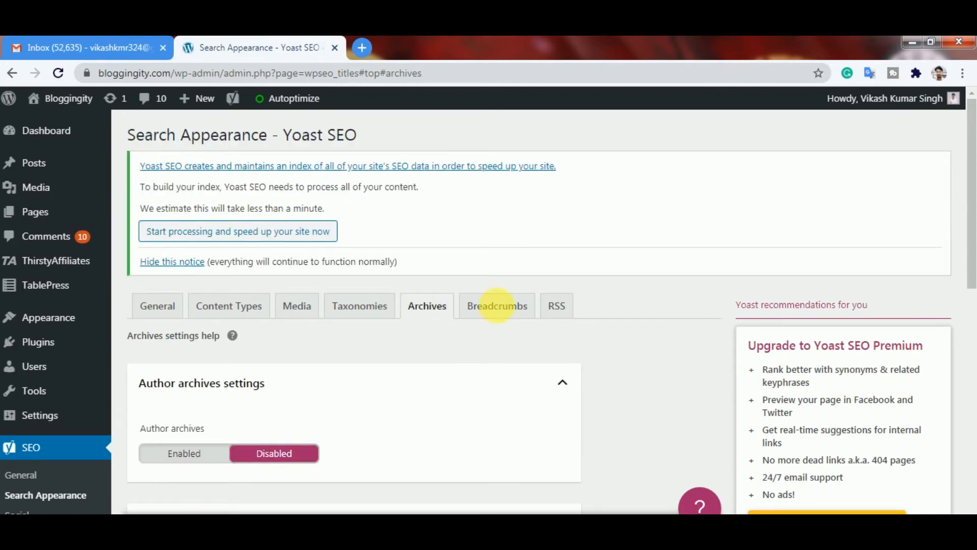
Step: Open the Breadcrumbs settings and set Enable Breadcrumbs to Enabled
{"action": "left_click", "coordinate": [496, 305]}
{"action": "scroll", "coordinate": [497, 322], "scroll_direction": "down", "scroll_amount": 1}
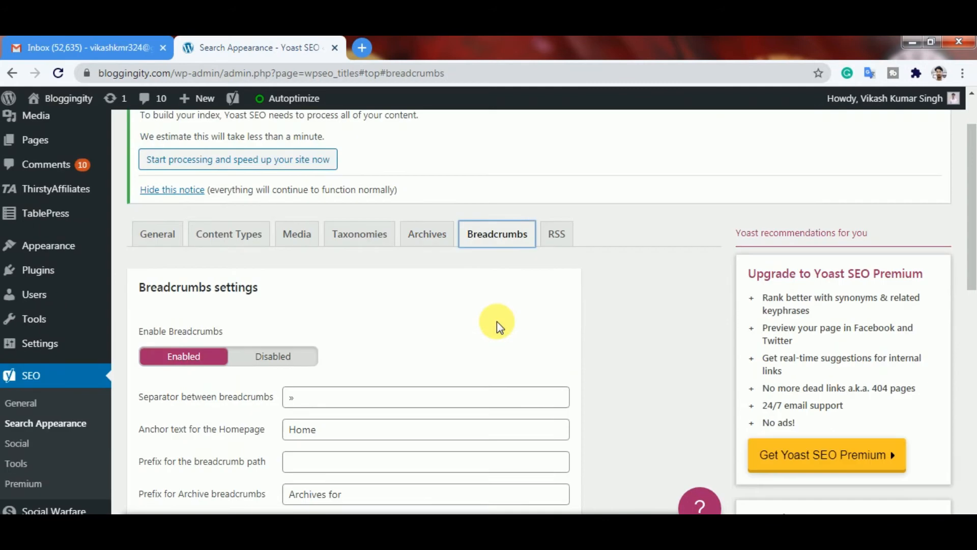
{"action": "left_click", "coordinate": [257, 355]}
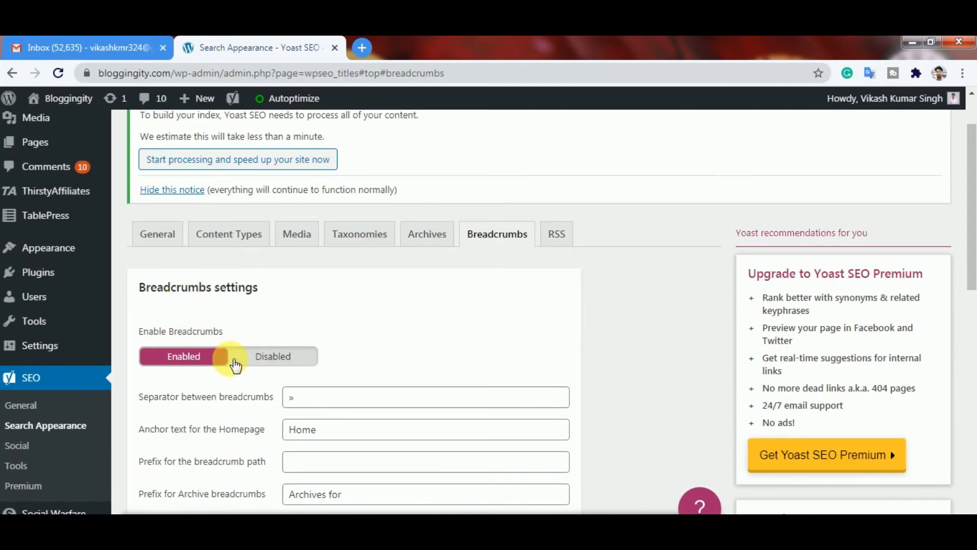
{"action": "left_click", "coordinate": [188, 359]}
{"action": "scroll", "coordinate": [389, 337], "scroll_direction": "down", "scroll_amount": 1}
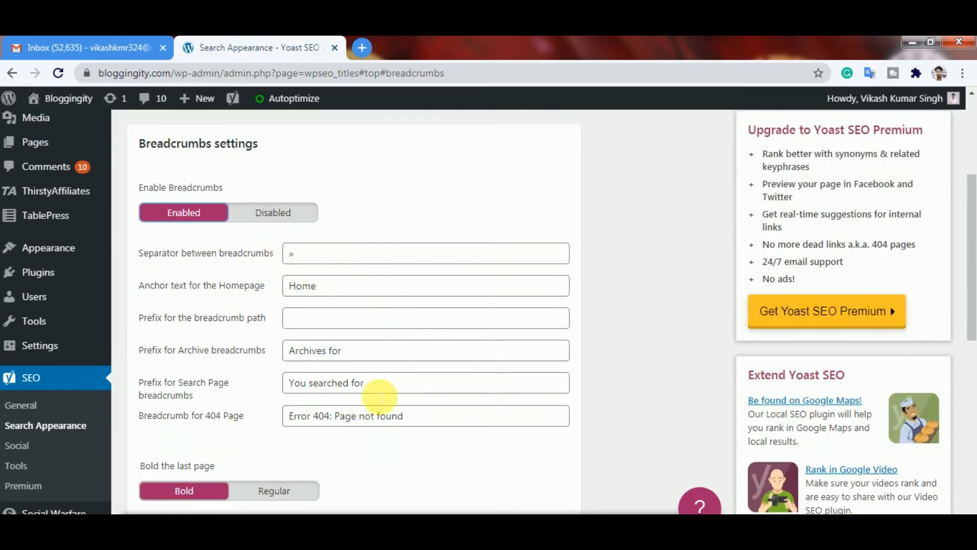
Step: Set the Bold the last page option of the breadcrumbs to Bold
{"action": "scroll", "coordinate": [402, 445], "scroll_direction": "down", "scroll_amount": 3}
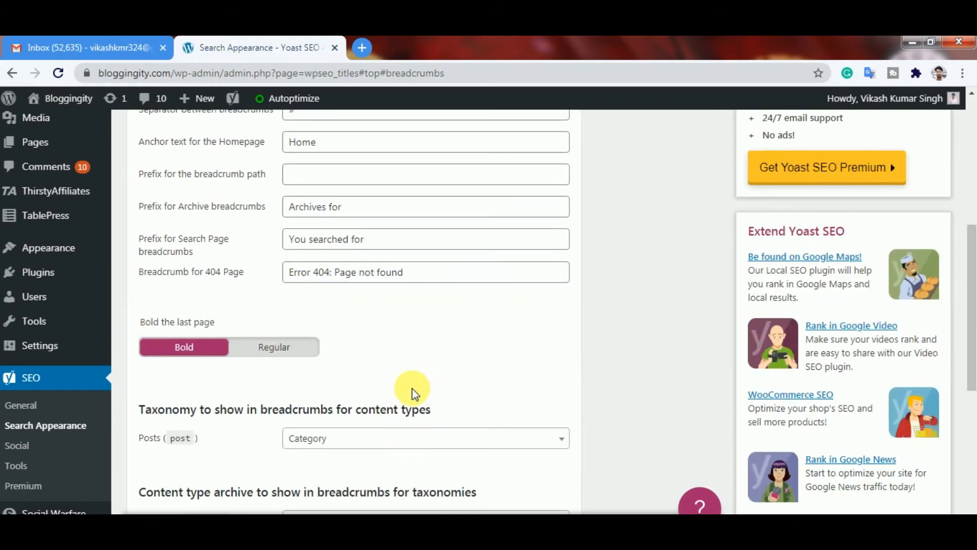
{"action": "left_click", "coordinate": [293, 357]}
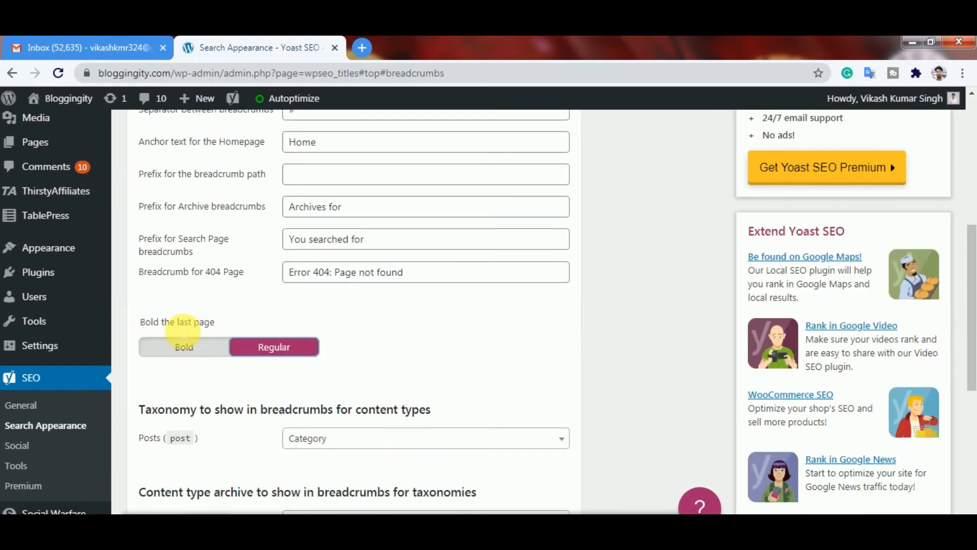
{"action": "left_click", "coordinate": [182, 346]}
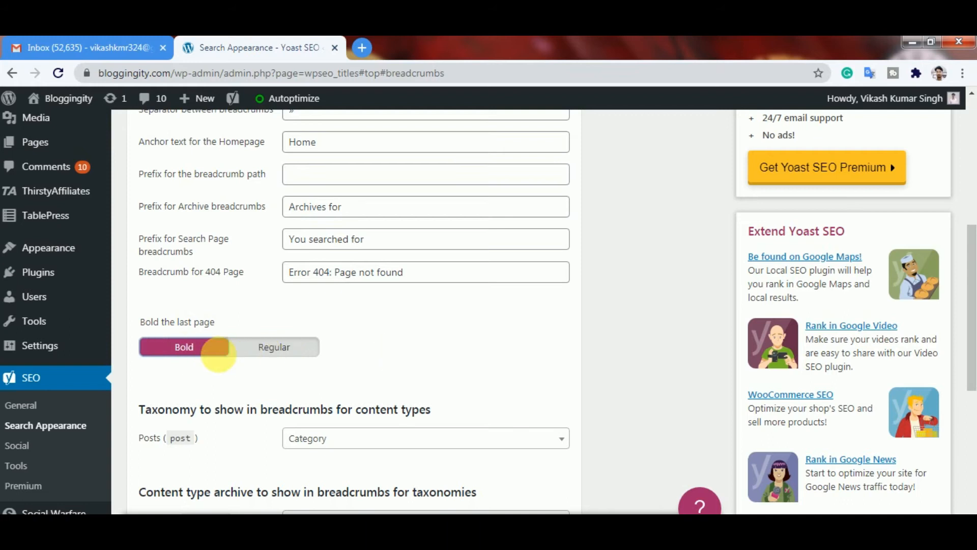
Step: Review the breadcrumb options for content types and taxonomies and the theme insertion note, and save the Breadcrumbs settings
{"action": "scroll", "coordinate": [346, 346], "scroll_direction": "down", "scroll_amount": 3}
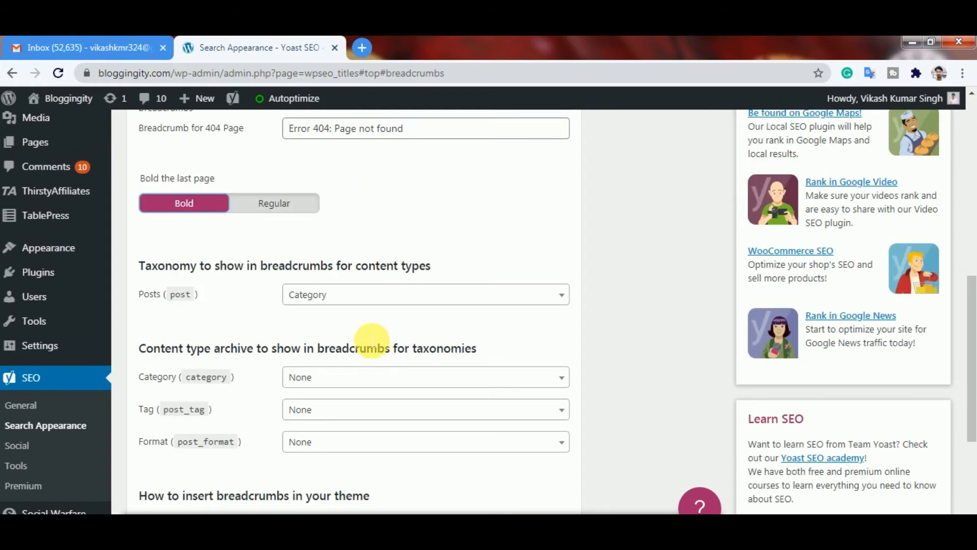
{"action": "scroll", "coordinate": [326, 342], "scroll_direction": "down", "scroll_amount": 2}
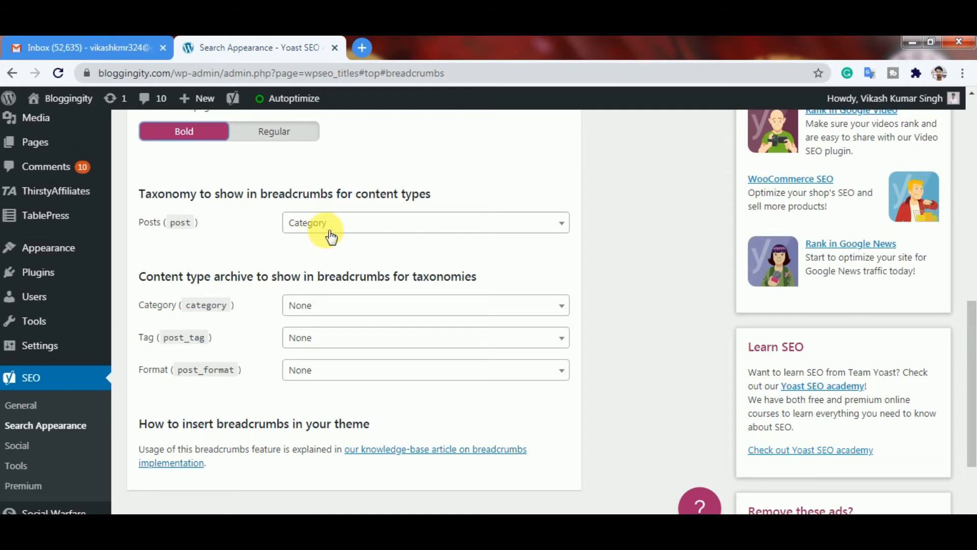
{"action": "scroll", "coordinate": [393, 341], "scroll_direction": "down", "scroll_amount": 2}
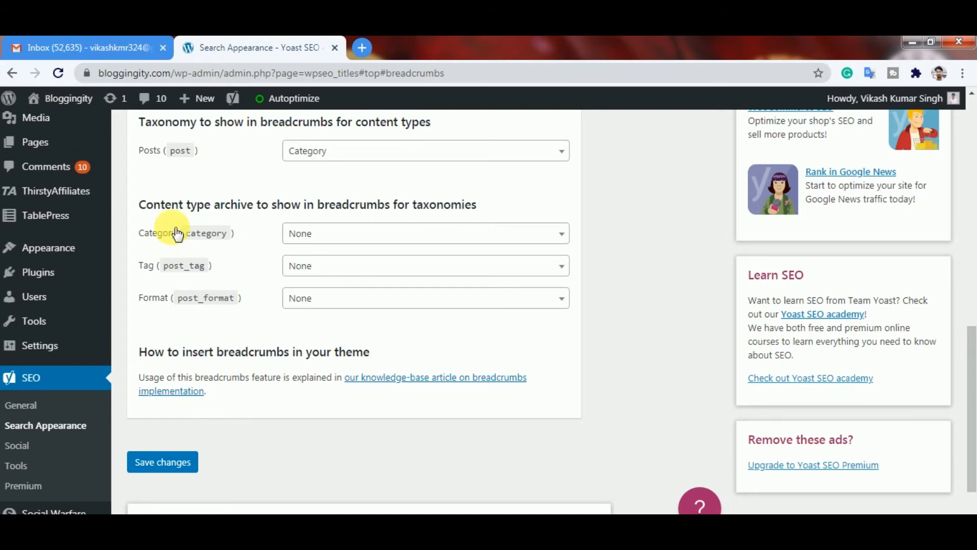
{"action": "left_click_drag", "start_coordinate": [147, 352], "coordinate": [374, 353]}
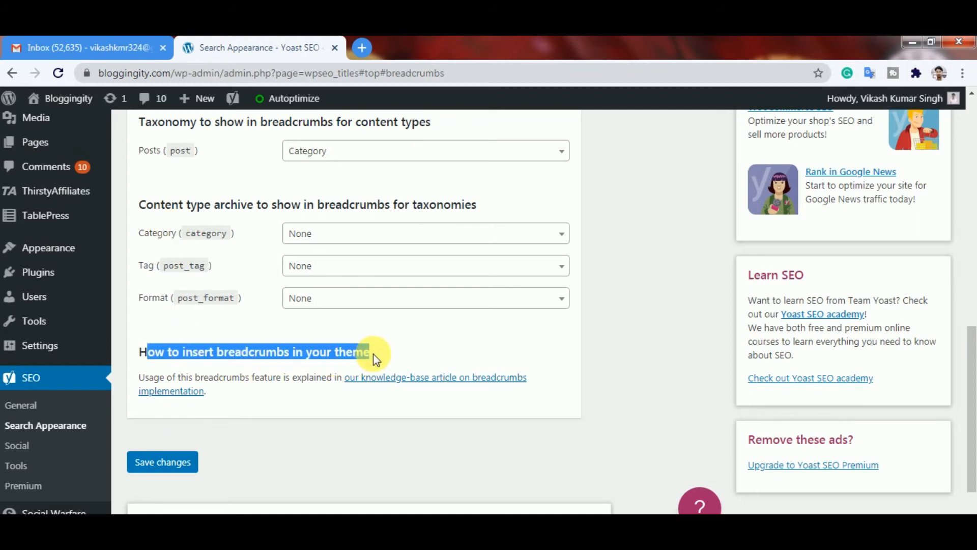
{"action": "left_click", "coordinate": [234, 373]}
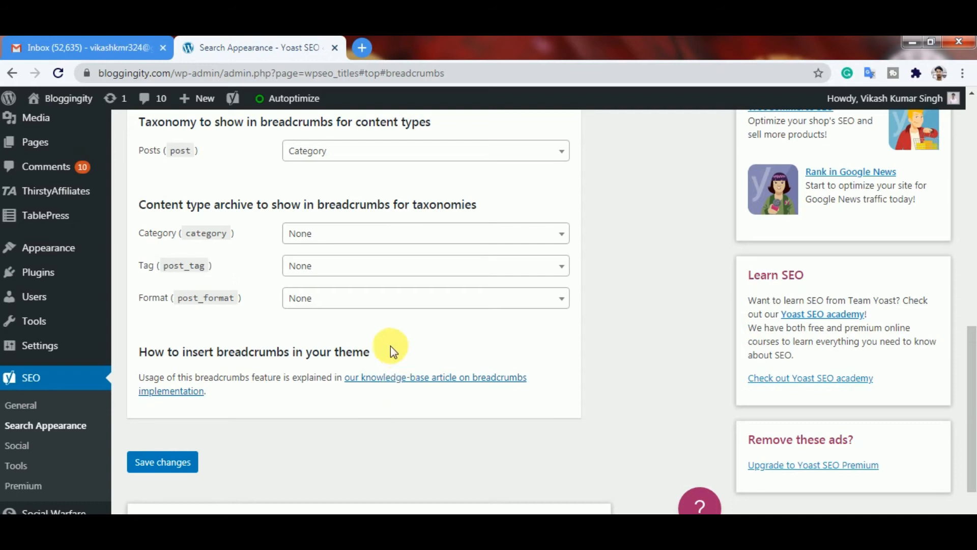
{"action": "scroll", "coordinate": [377, 356], "scroll_direction": "up", "scroll_amount": 8}
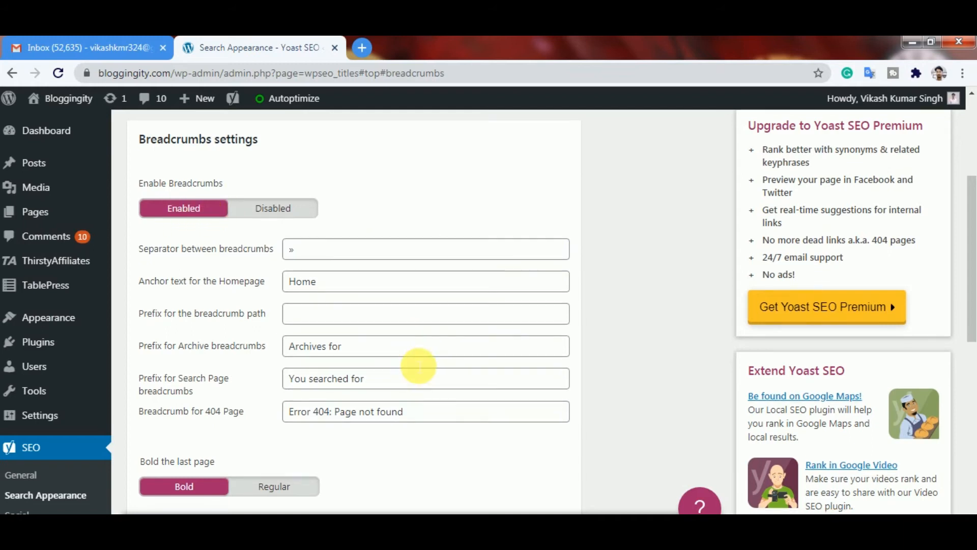
{"action": "scroll", "coordinate": [413, 361], "scroll_direction": "down", "scroll_amount": 4}
{"action": "scroll", "coordinate": [413, 360], "scroll_direction": "down", "scroll_amount": 3}
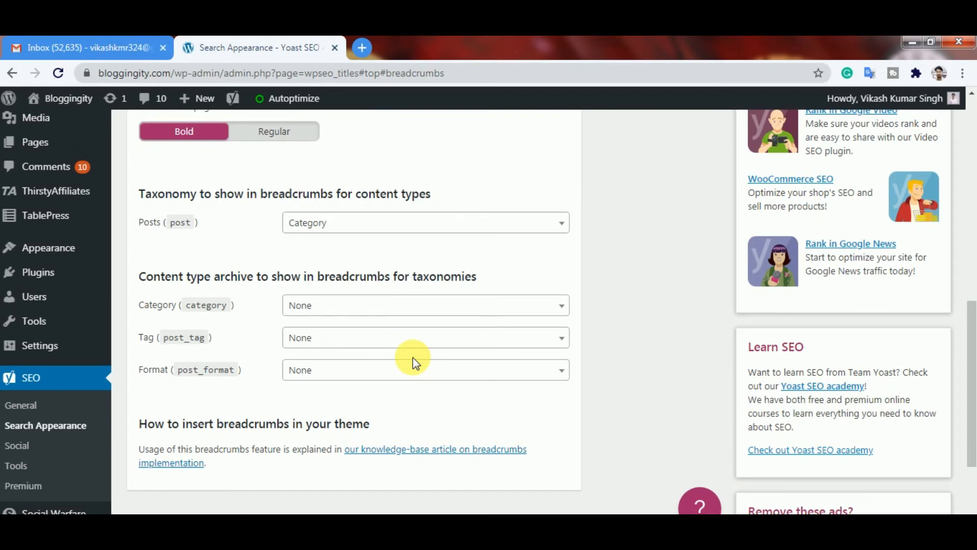
{"action": "scroll", "coordinate": [402, 346], "scroll_direction": "down", "scroll_amount": 3}
{"action": "scroll", "coordinate": [389, 331], "scroll_direction": "up", "scroll_amount": 3}
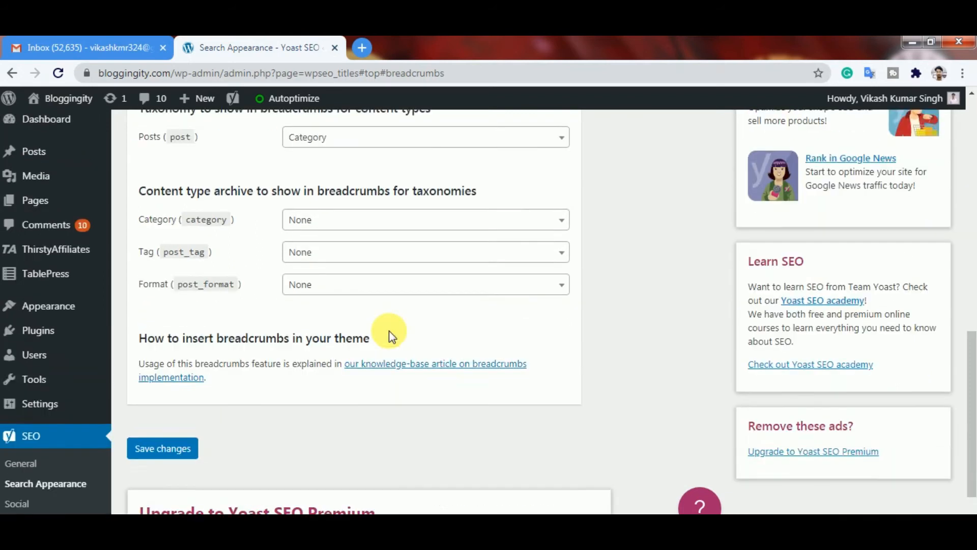
{"action": "scroll", "coordinate": [386, 356], "scroll_direction": "down", "scroll_amount": 1}
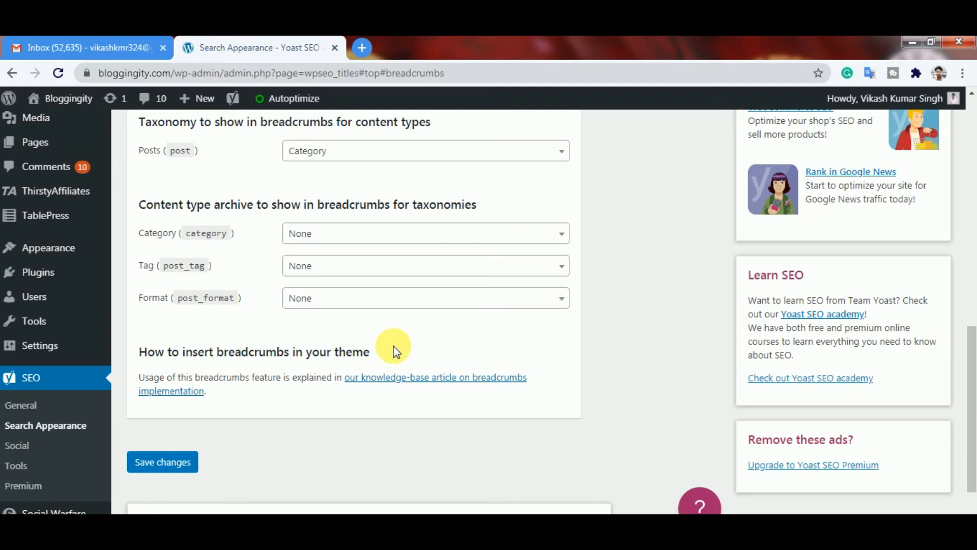
{"action": "left_click", "coordinate": [176, 463]}
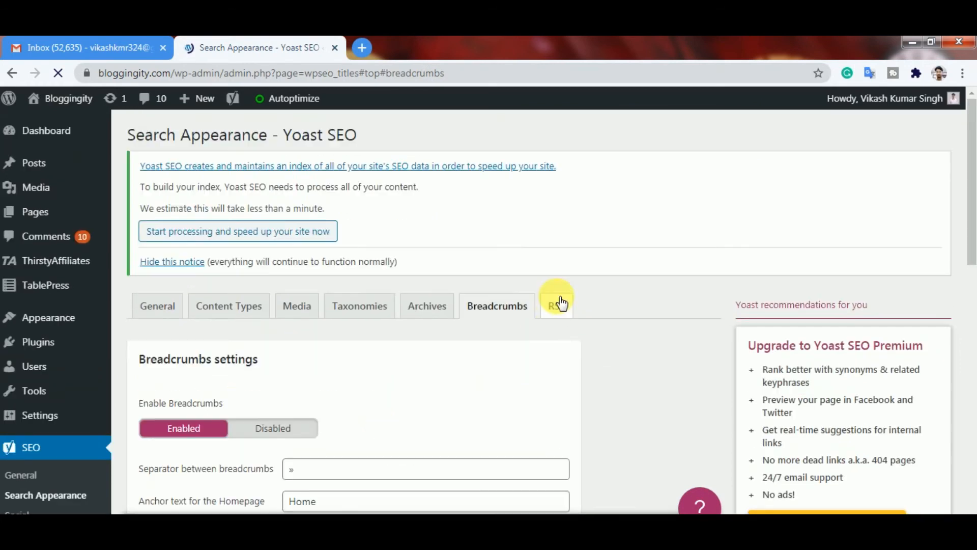
Step: Open the RSS feed settings, review the before-post and after-post content and available variables, and save the settings
{"action": "left_click", "coordinate": [561, 308]}
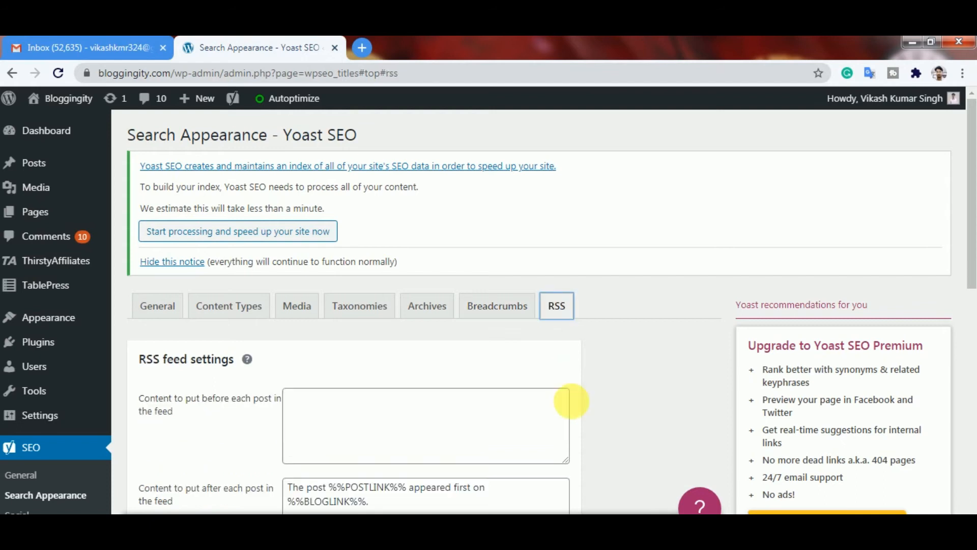
{"action": "scroll", "coordinate": [626, 396], "scroll_direction": "down", "scroll_amount": 4}
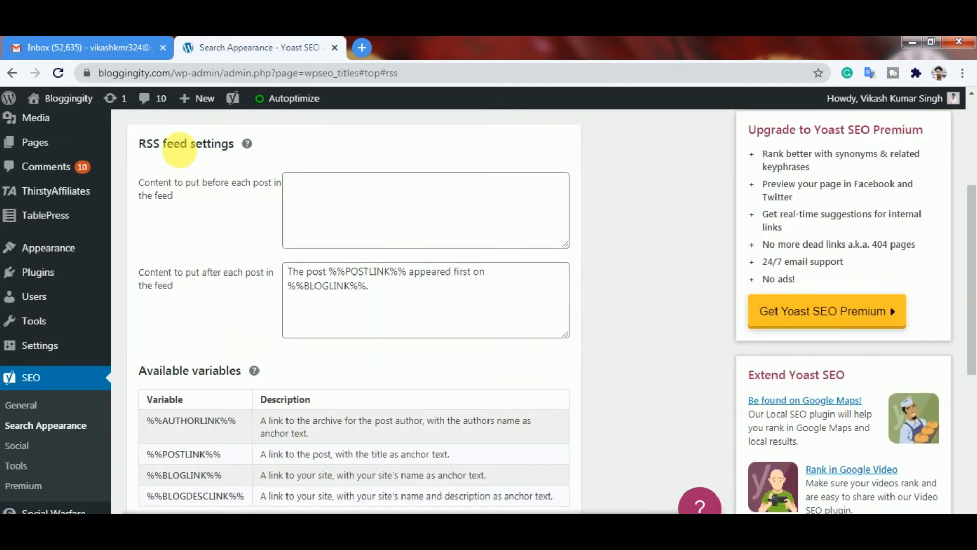
{"action": "scroll", "coordinate": [477, 352], "scroll_direction": "down", "scroll_amount": 1}
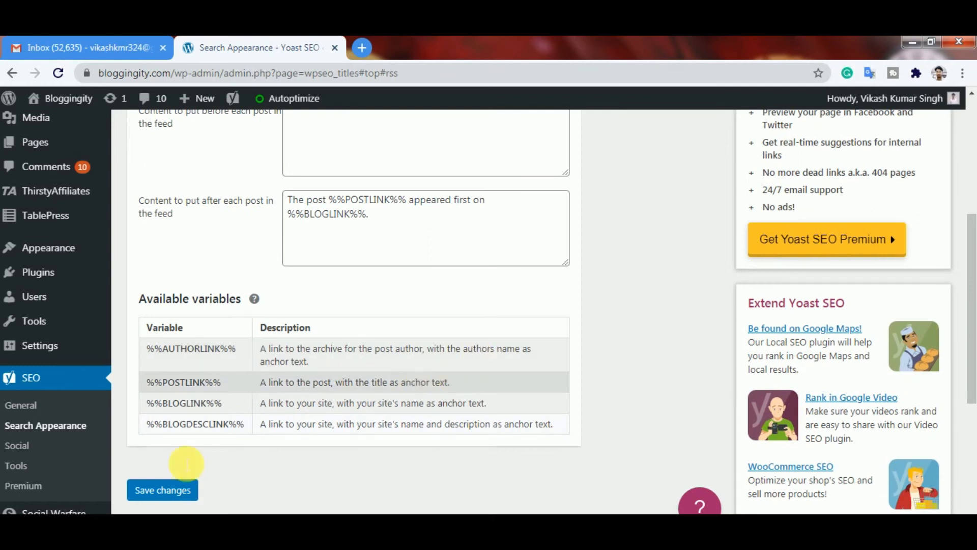
{"action": "left_click", "coordinate": [177, 497]}
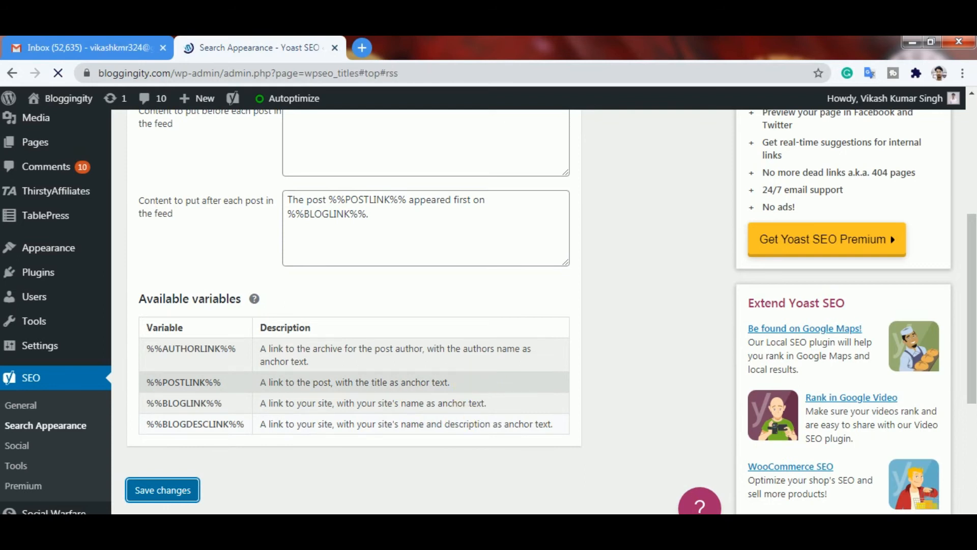
{"action": "scroll", "coordinate": [528, 319], "scroll_direction": "down", "scroll_amount": 4}
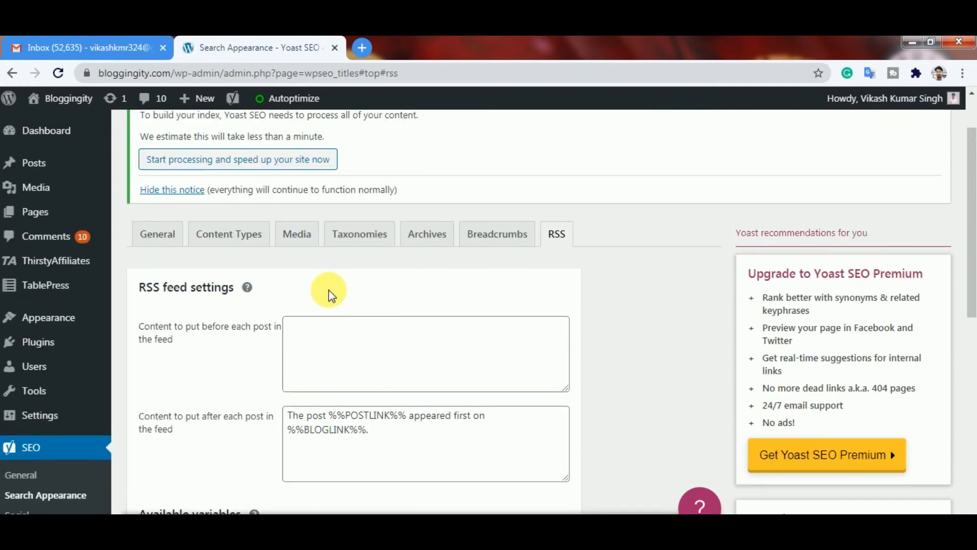
{"action": "scroll", "coordinate": [331, 293], "scroll_direction": "down", "scroll_amount": 1}
{"action": "scroll", "coordinate": [336, 292], "scroll_direction": "down", "scroll_amount": 3}
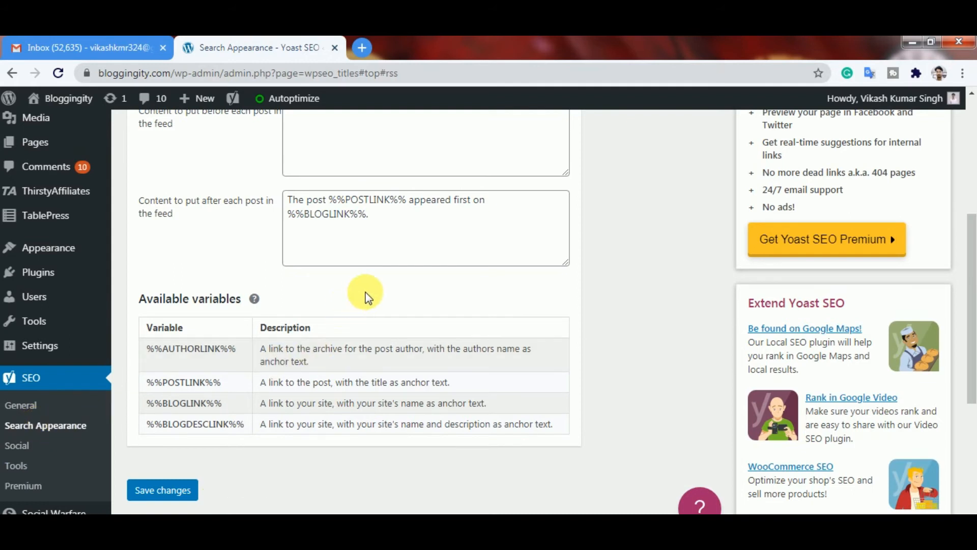
{"action": "scroll", "coordinate": [368, 296], "scroll_direction": "up", "scroll_amount": 3}
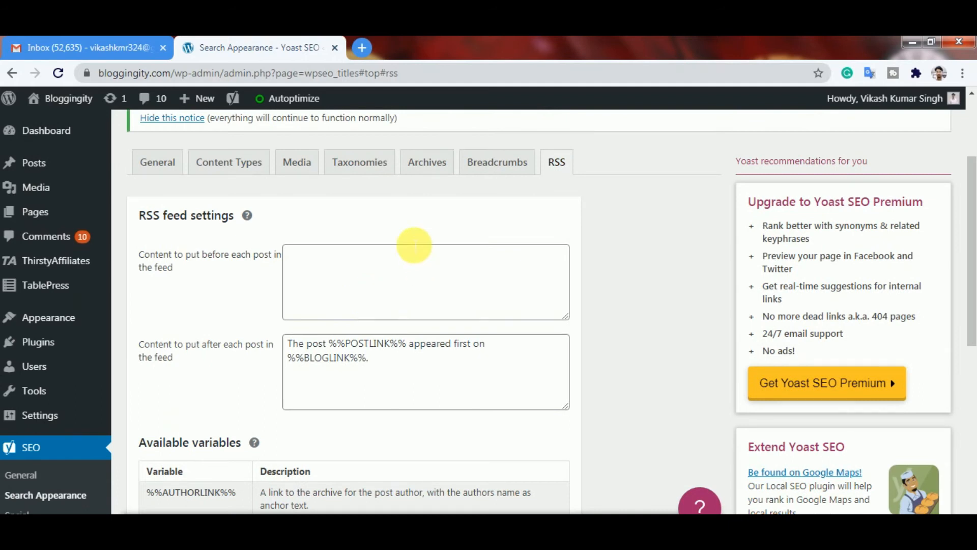
{"action": "scroll", "coordinate": [363, 220], "scroll_direction": "up", "scroll_amount": 3}
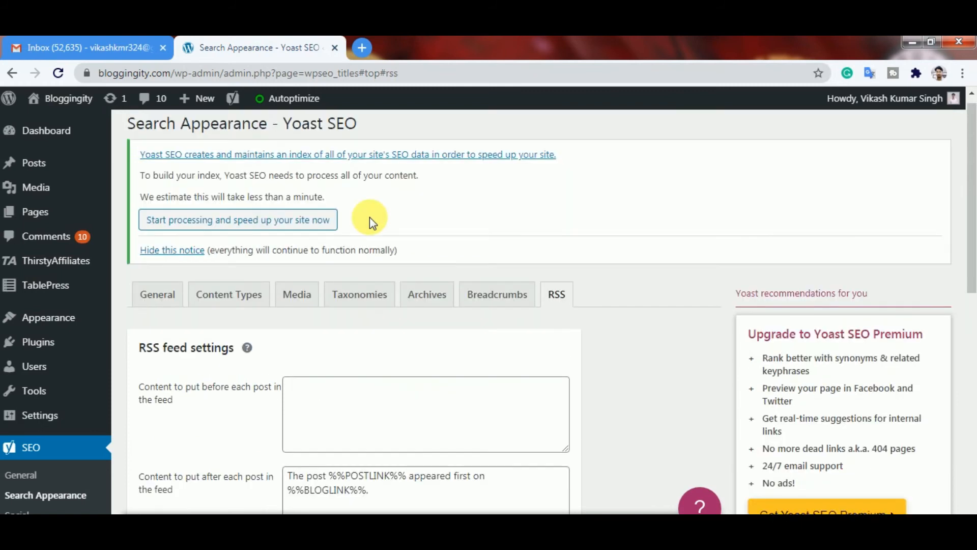
{"action": "scroll", "coordinate": [370, 222], "scroll_direction": "down", "scroll_amount": 6}
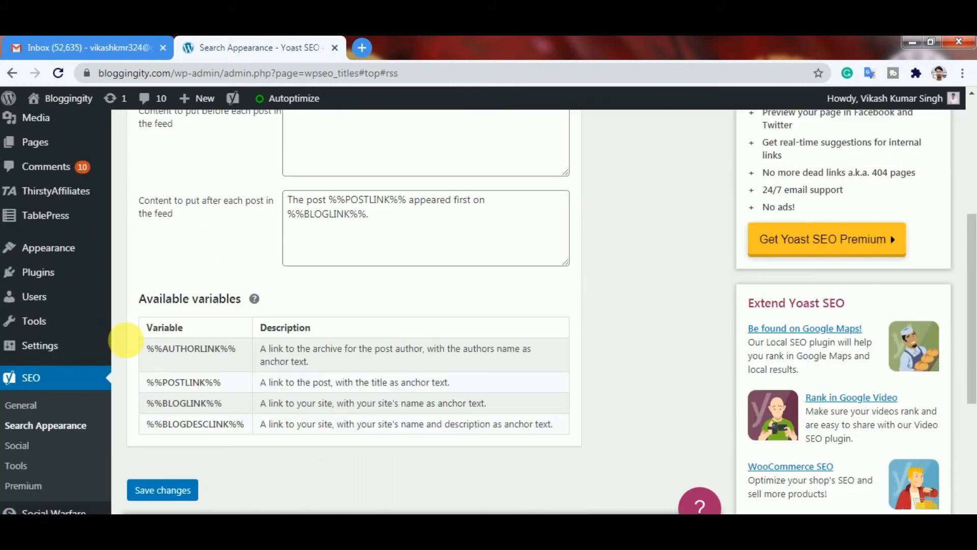
{"action": "left_click", "coordinate": [17, 445]}
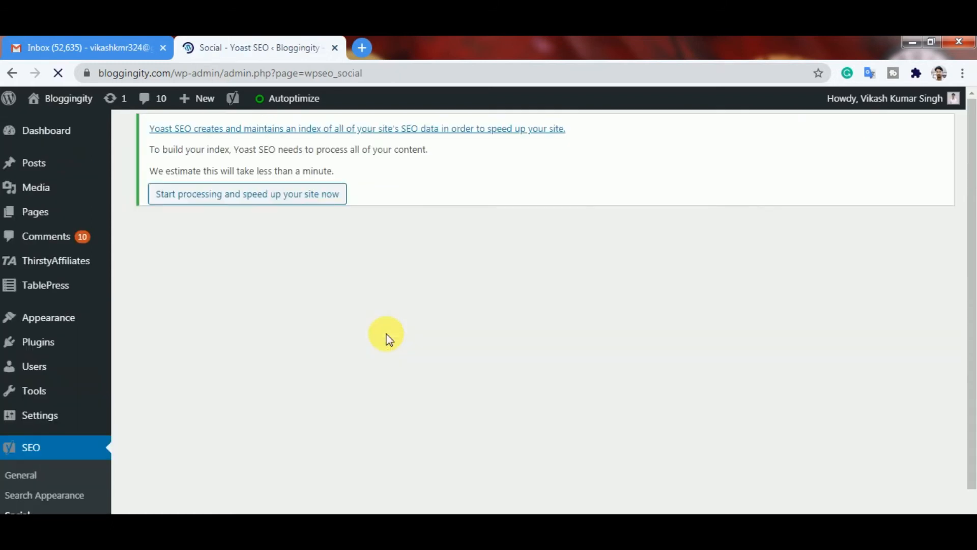
{"action": "scroll", "coordinate": [491, 313], "scroll_direction": "down", "scroll_amount": 1}
{"action": "scroll", "coordinate": [524, 310], "scroll_direction": "up", "scroll_amount": 1}
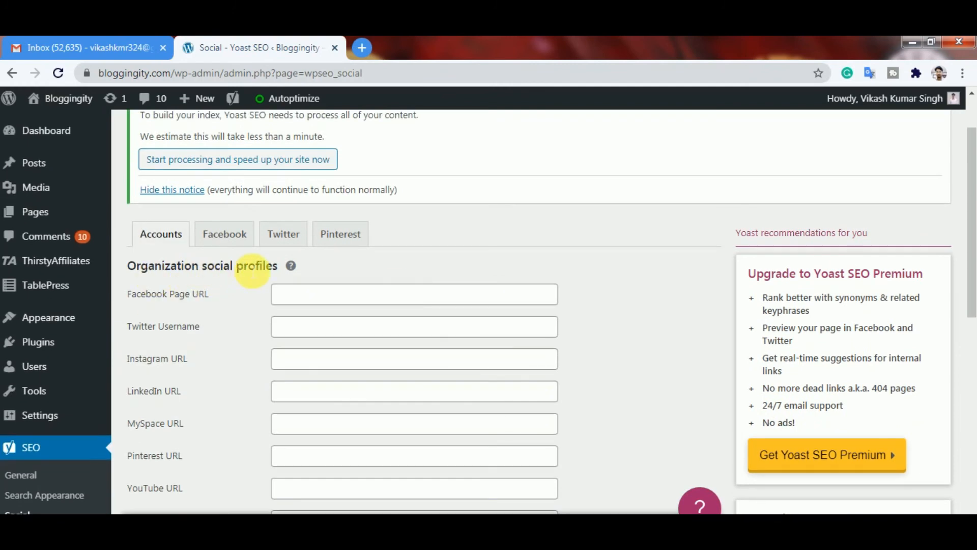
{"action": "left_click", "coordinate": [335, 302]}
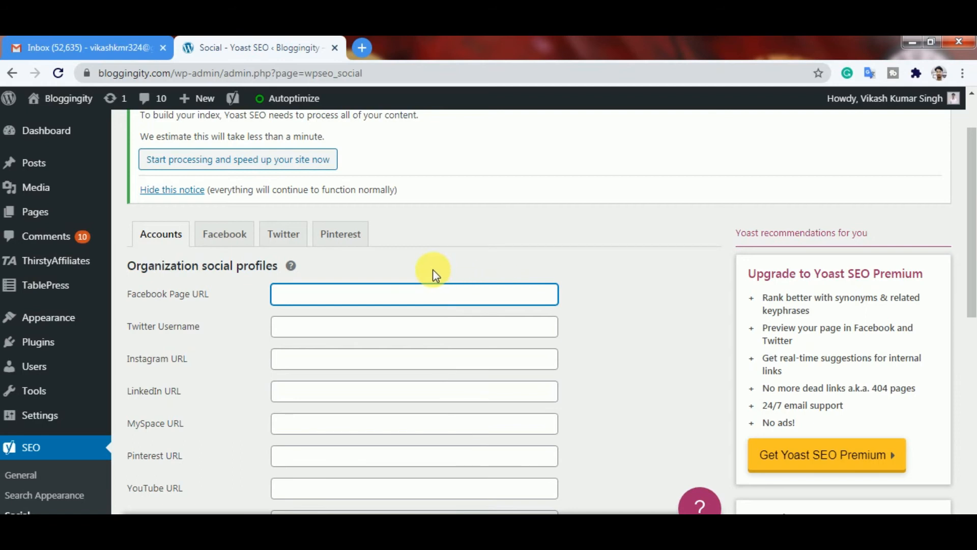
{"action": "scroll", "coordinate": [432, 270], "scroll_direction": "down", "scroll_amount": 1}
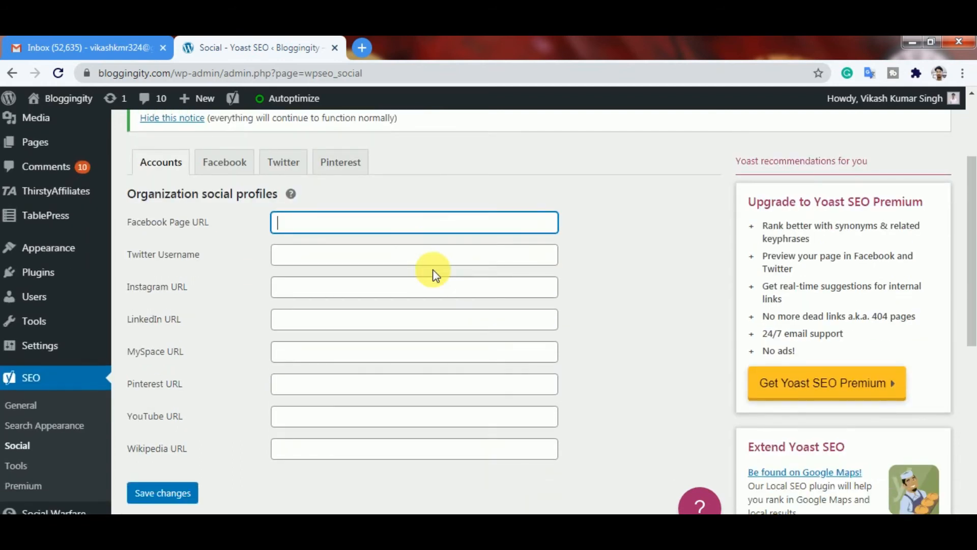
{"action": "type", "text": "https://www.facebook.com/blog"}
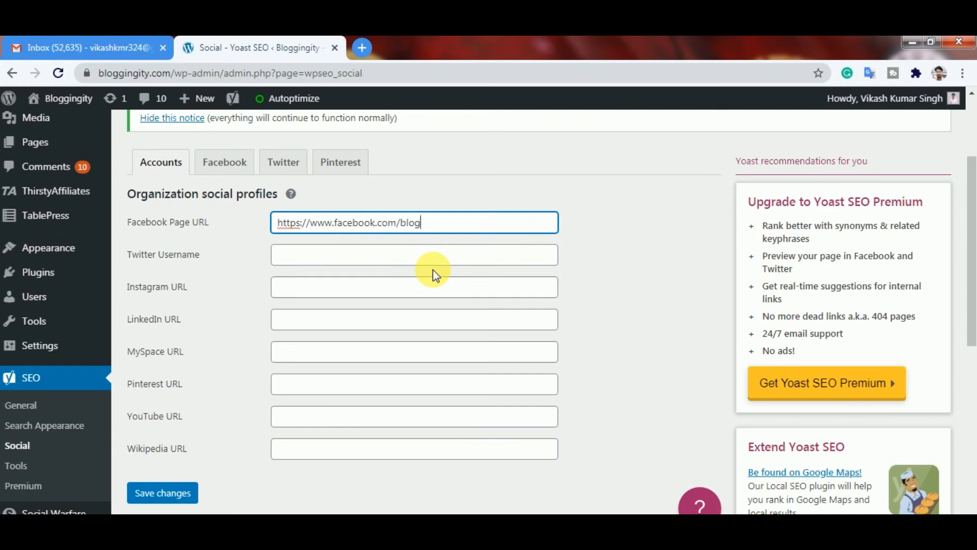
{"action": "type", "text": "gingity"}
{"action": "left_click", "coordinate": [430, 262]}
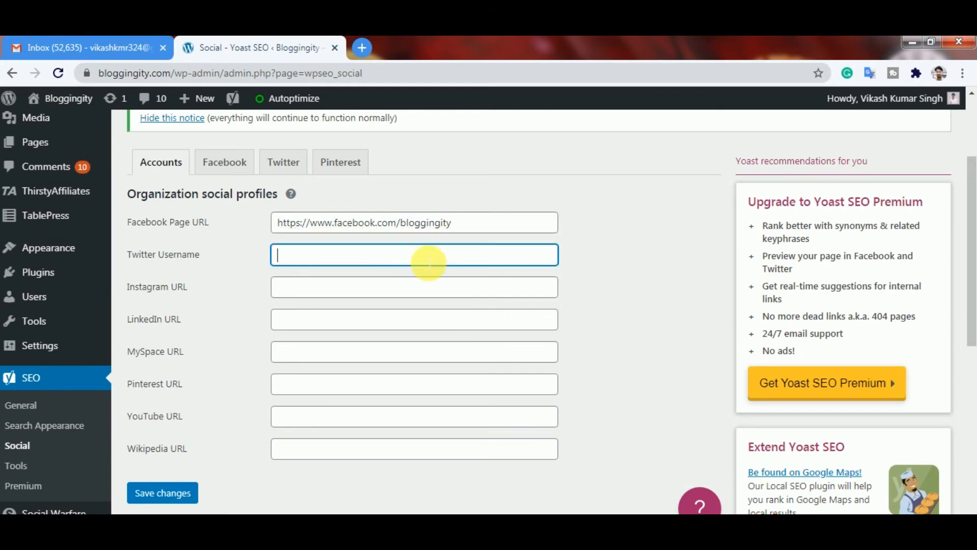
{"action": "type", "text": "bloggingity"}
{"action": "left_click", "coordinate": [402, 294]}
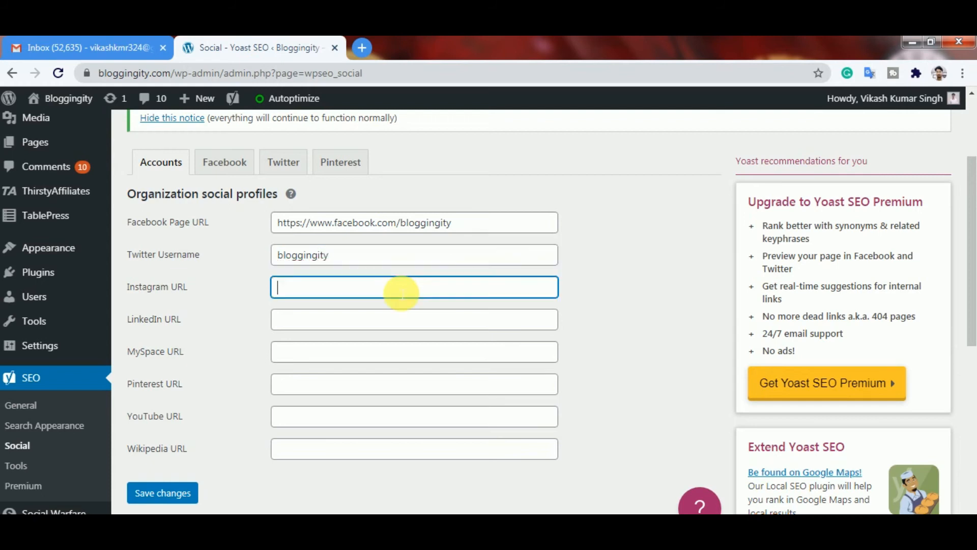
{"action": "type", "text": "https://www.instagr"}
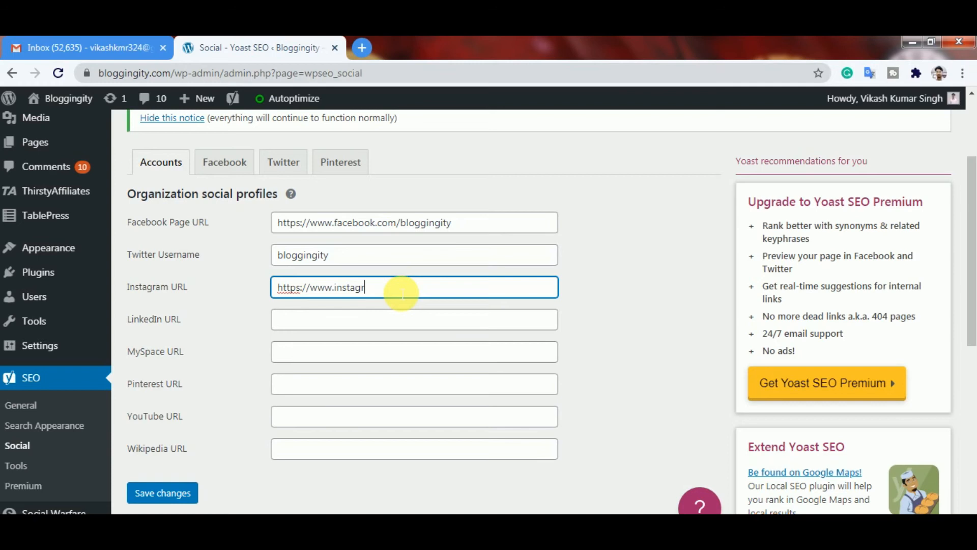
{"action": "type", "text": "am.com/bloggi"}
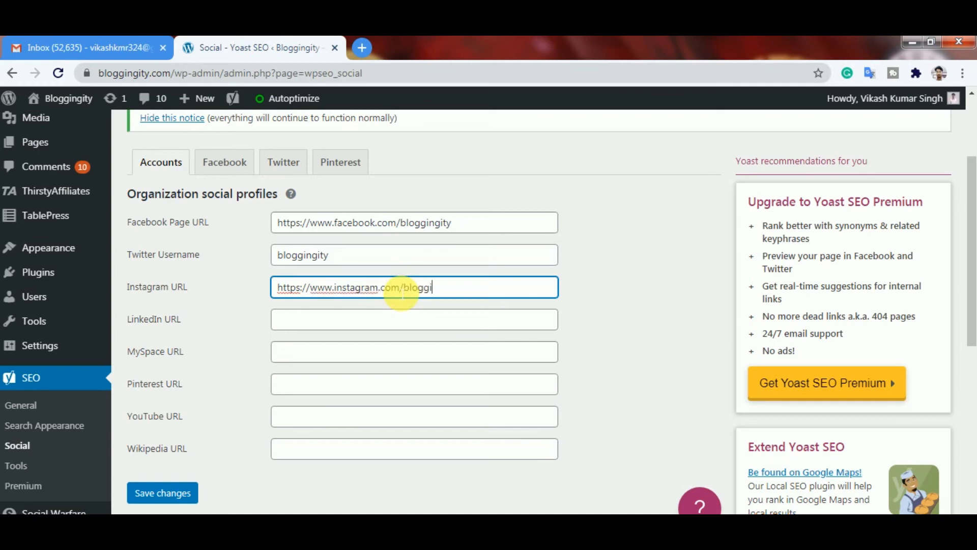
{"action": "type", "text": "ngity"}
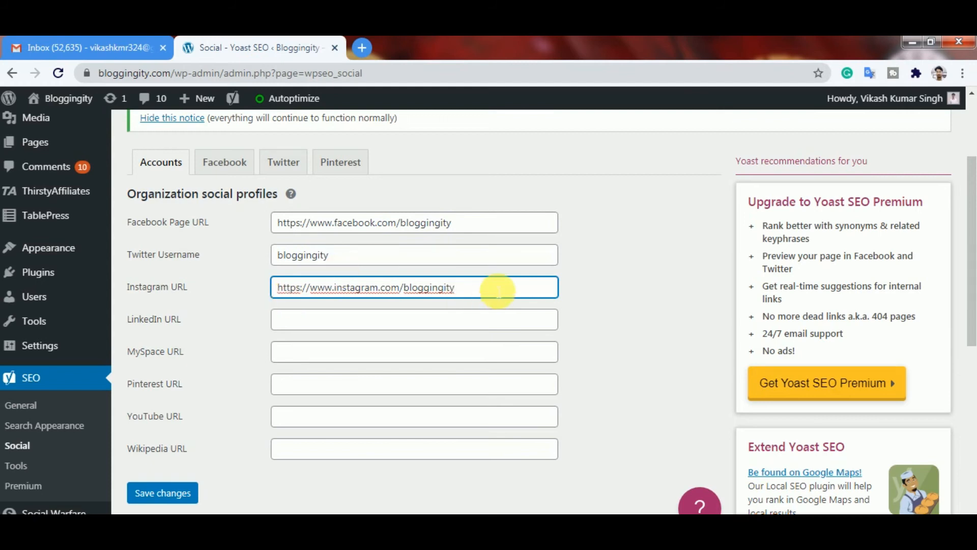
Step: Leave the LinkedIn and Pinterest URLs empty and save the organization's social profiles
{"action": "left_click", "coordinate": [347, 331]}
{"action": "left_click", "coordinate": [335, 388]}
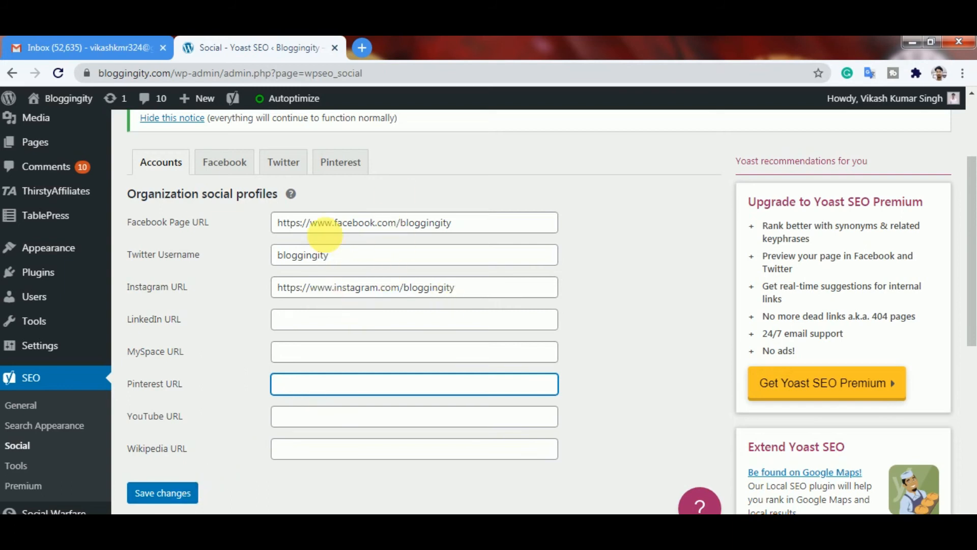
{"action": "left_click", "coordinate": [163, 492]}
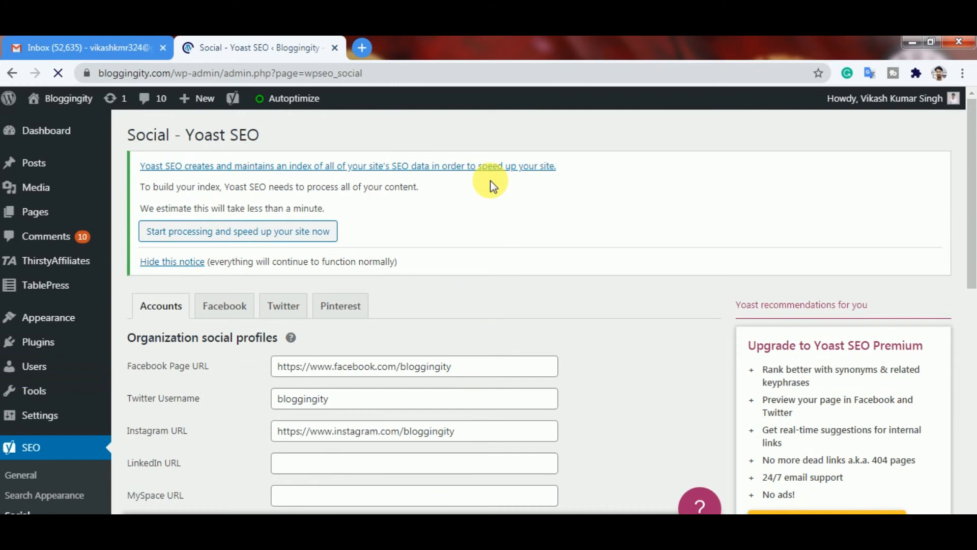
Step: Open the Facebook settings, set Add Open Graph meta data to Enabled, and review the App ID, frontpage and default image options
{"action": "left_click", "coordinate": [212, 311]}
{"action": "scroll", "coordinate": [575, 262], "scroll_direction": "down", "scroll_amount": 1}
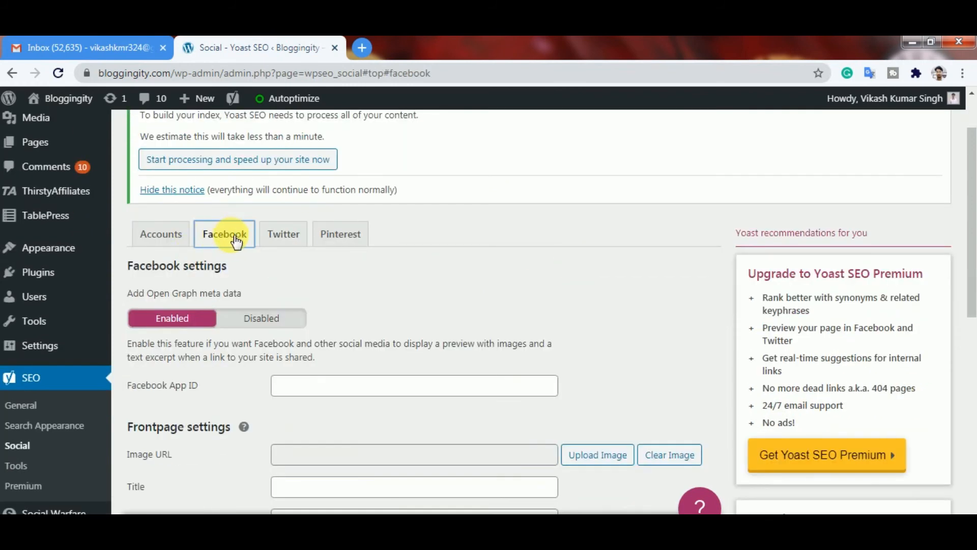
{"action": "left_click_drag", "start_coordinate": [152, 266], "coordinate": [226, 266]}
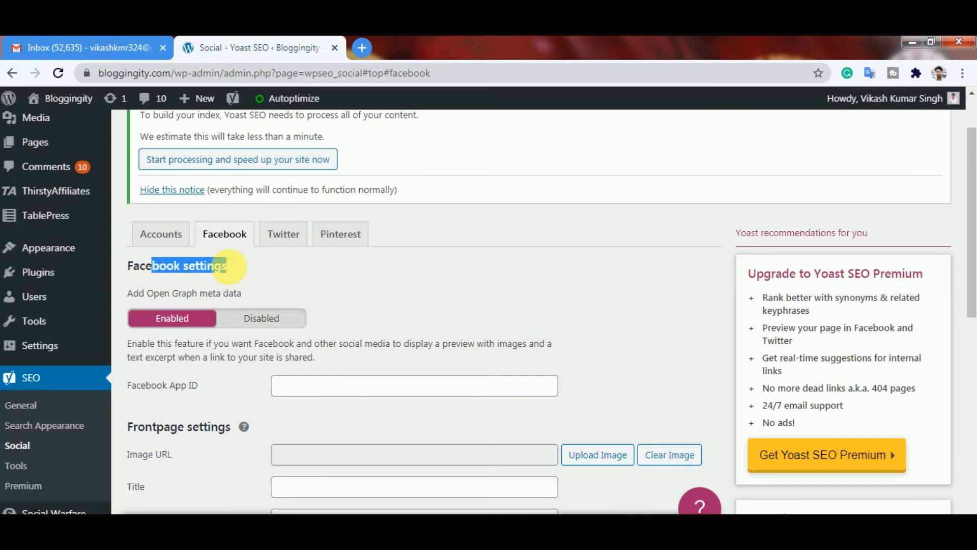
{"action": "scroll", "coordinate": [421, 277], "scroll_direction": "down", "scroll_amount": 1}
{"action": "left_click_drag", "start_coordinate": [164, 221], "coordinate": [251, 221]}
{"action": "left_click", "coordinate": [328, 216]}
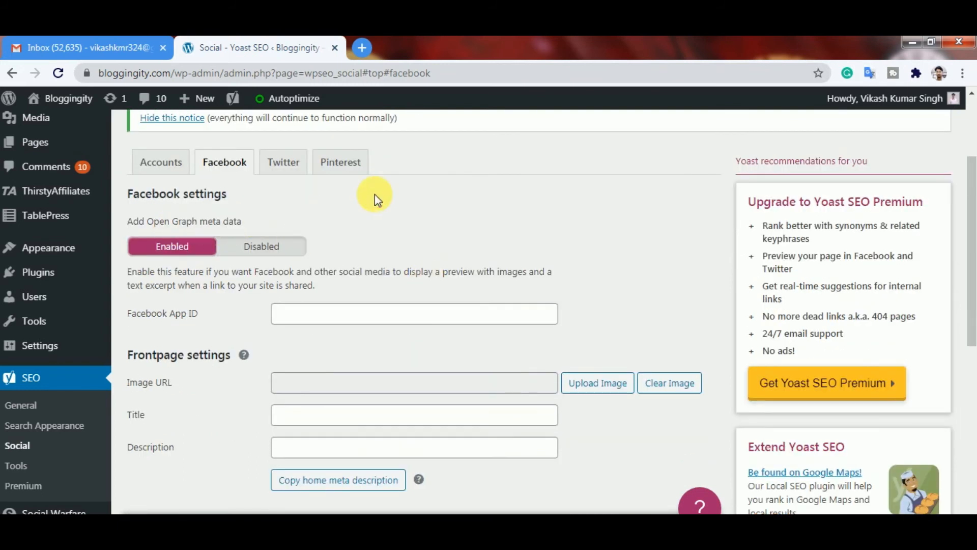
{"action": "left_click", "coordinate": [239, 248]}
{"action": "left_click", "coordinate": [204, 246]}
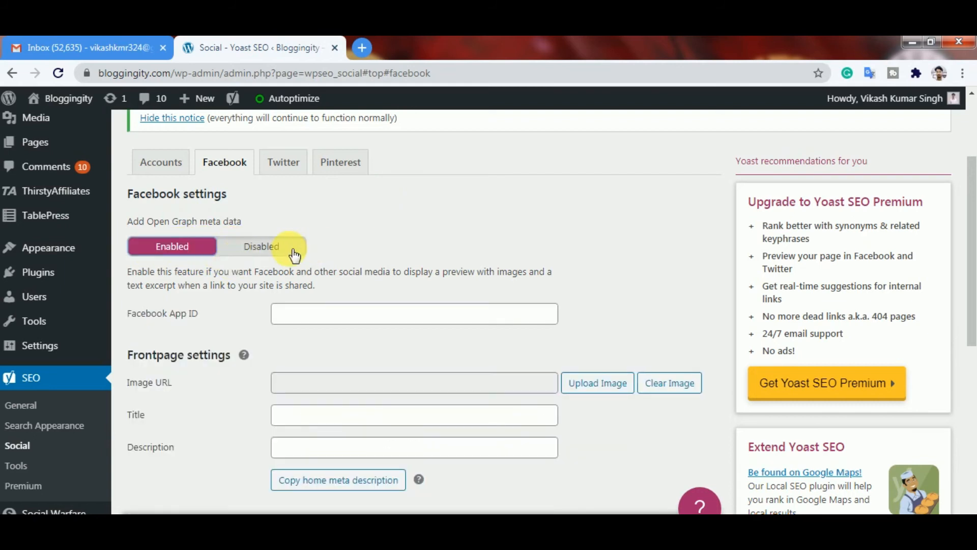
{"action": "left_click", "coordinate": [271, 248]}
{"action": "left_click", "coordinate": [196, 250]}
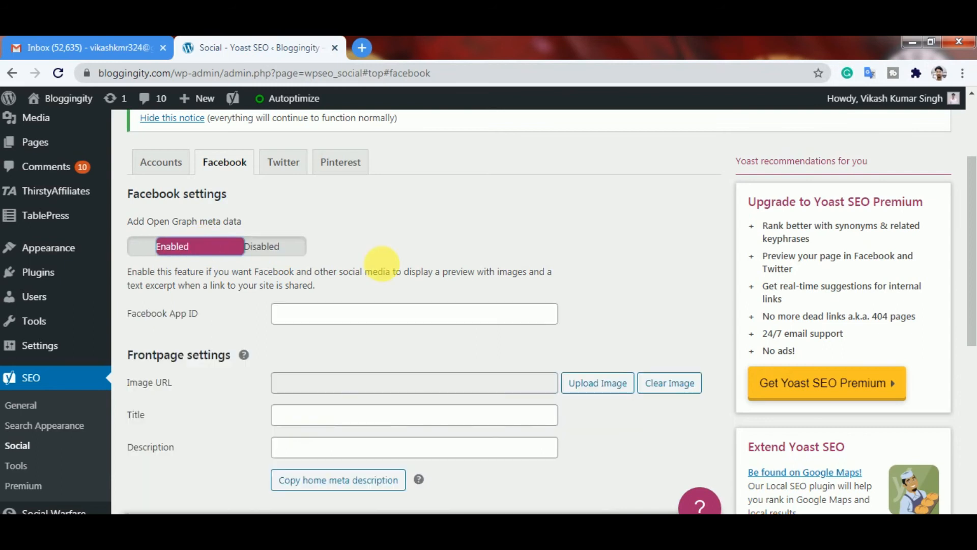
{"action": "scroll", "coordinate": [305, 245], "scroll_direction": "down", "scroll_amount": 1}
{"action": "left_click", "coordinate": [341, 250]}
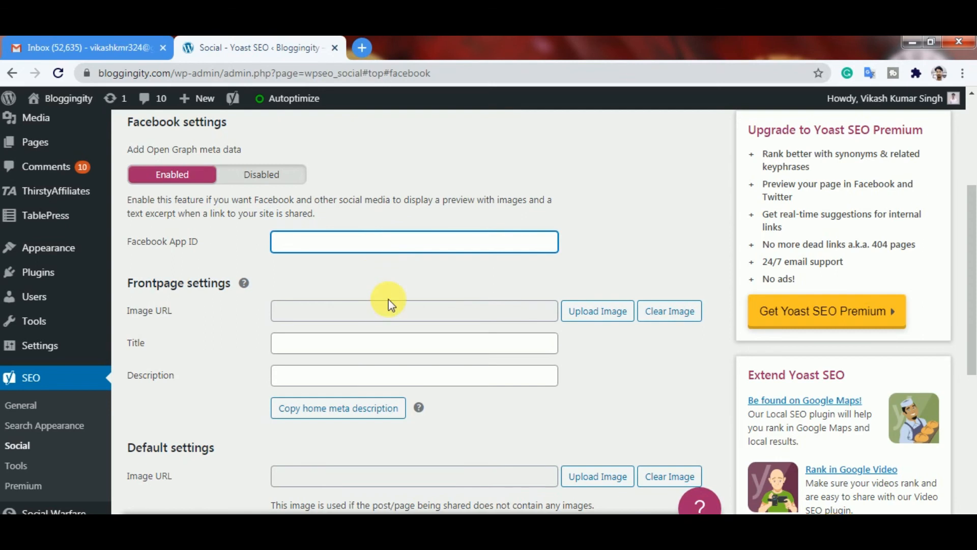
{"action": "scroll", "coordinate": [389, 299], "scroll_direction": "down", "scroll_amount": 1}
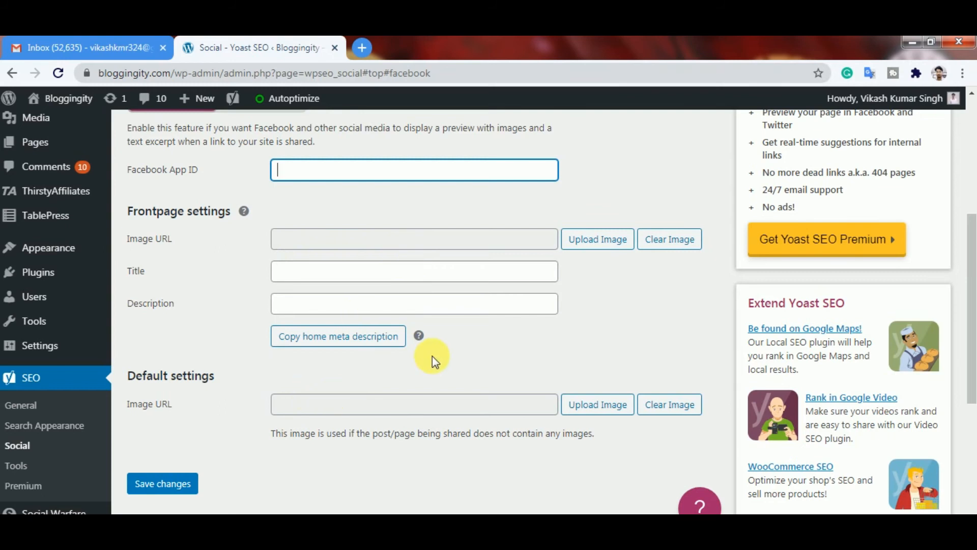
{"action": "scroll", "coordinate": [432, 356], "scroll_direction": "up", "scroll_amount": 2}
Step: Open the Twitter settings and set Add Twitter card meta data to Enabled
{"action": "left_click", "coordinate": [283, 163]}
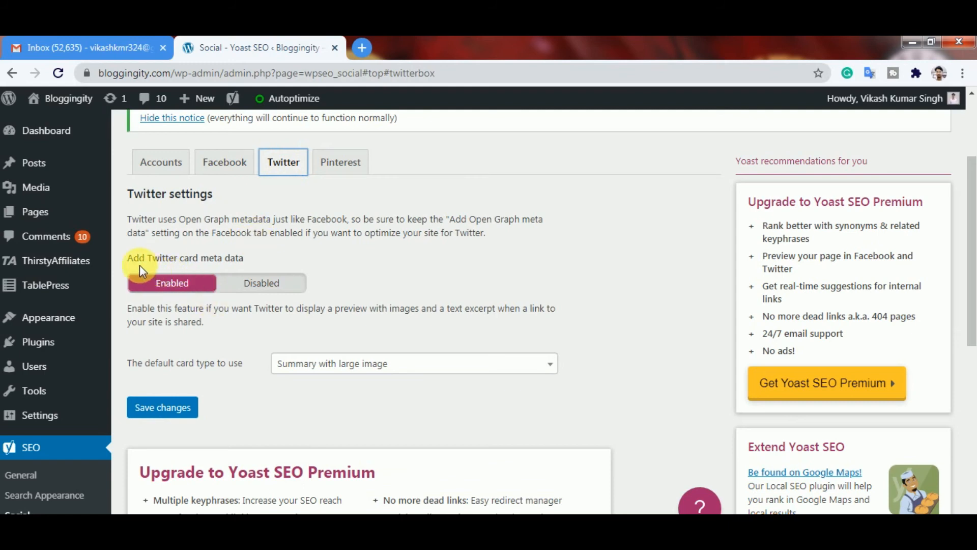
{"action": "left_click", "coordinate": [220, 289]}
{"action": "left_click", "coordinate": [183, 284]}
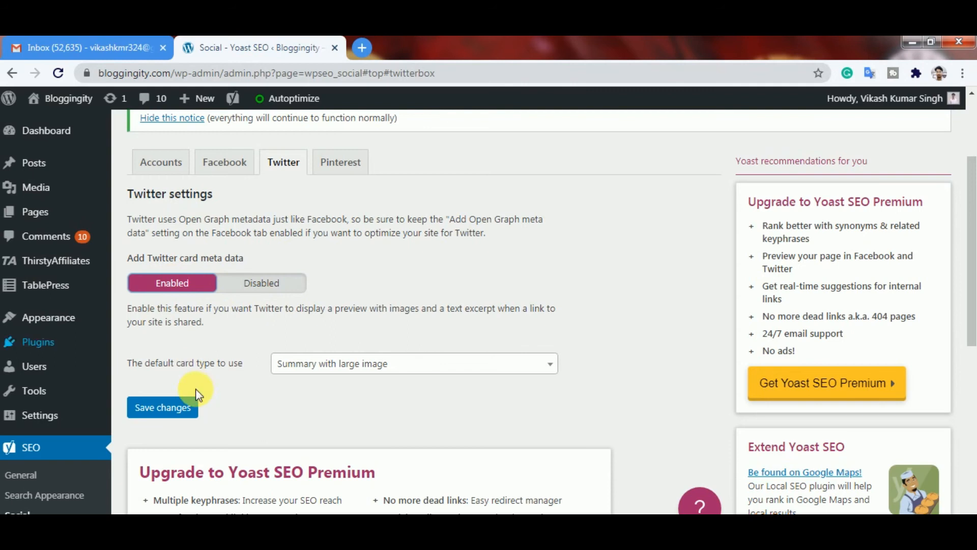
Step: Return to the Facebook settings and save the changes
{"action": "left_click", "coordinate": [222, 164]}
{"action": "scroll", "coordinate": [273, 255], "scroll_direction": "down", "scroll_amount": 3}
{"action": "left_click", "coordinate": [163, 484]}
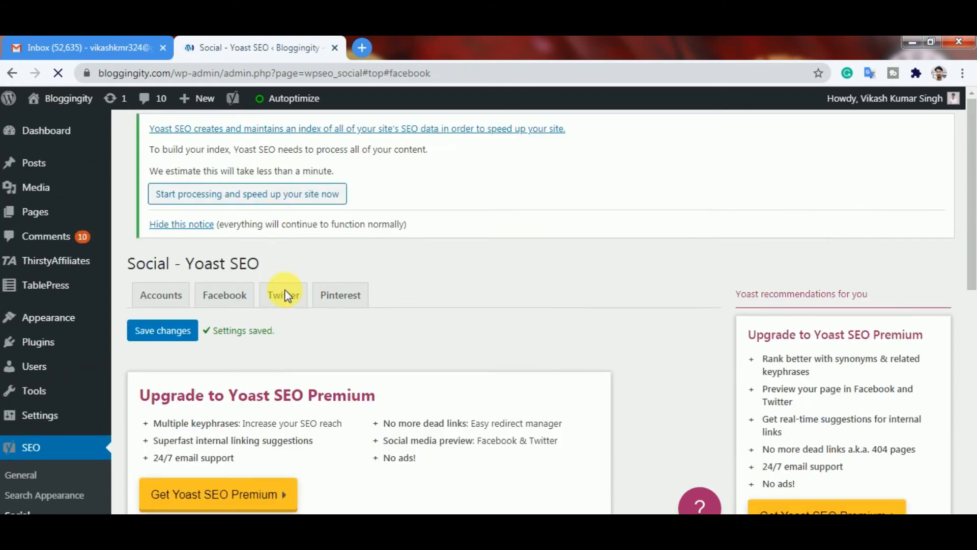
Step: Reopen the Twitter settings, check the Add Twitter card meta data option, and save the changes
{"action": "left_click", "coordinate": [288, 297]}
{"action": "scroll", "coordinate": [326, 340], "scroll_direction": "down", "scroll_amount": 3}
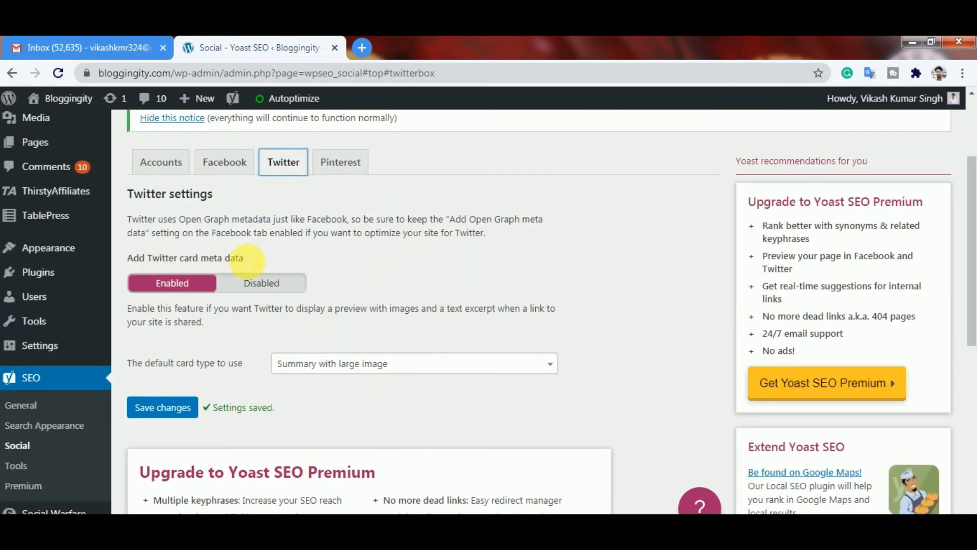
{"action": "left_click", "coordinate": [186, 285]}
{"action": "left_click", "coordinate": [247, 289]}
{"action": "left_click", "coordinate": [166, 414]}
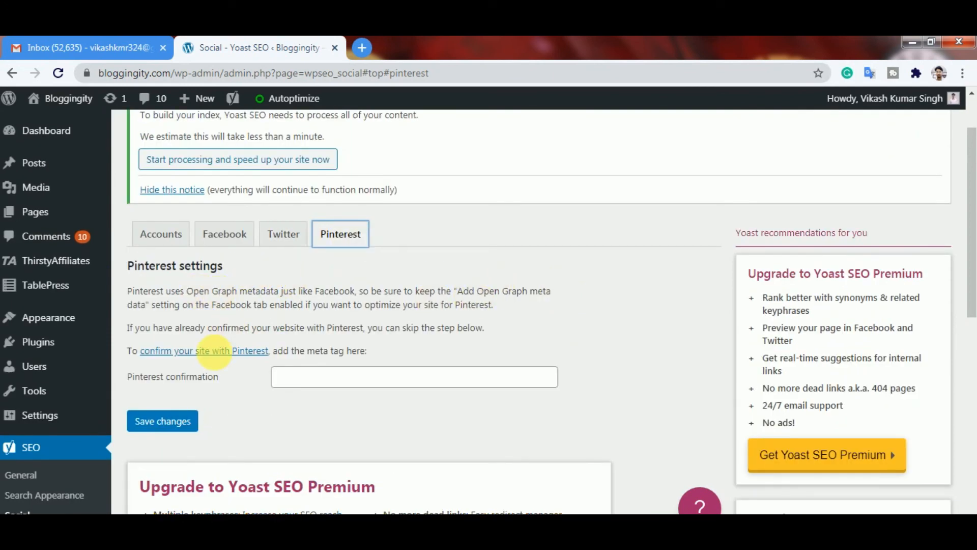
Step: Review the Pinterest meta tag instructions, leave the Pinterest confirmation empty, and save the Pinterest settings
{"action": "left_click", "coordinate": [312, 377]}
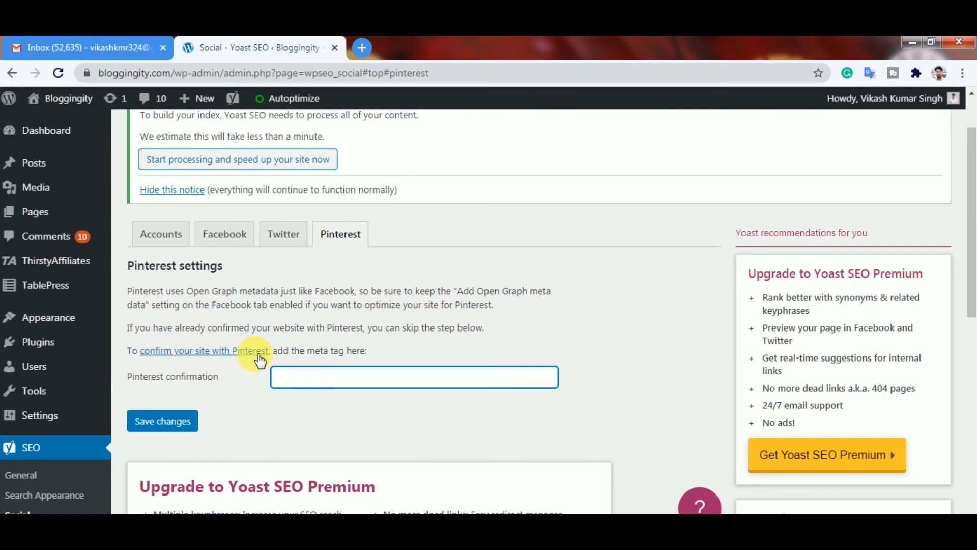
{"action": "left_click_drag", "start_coordinate": [339, 351], "coordinate": [375, 353]}
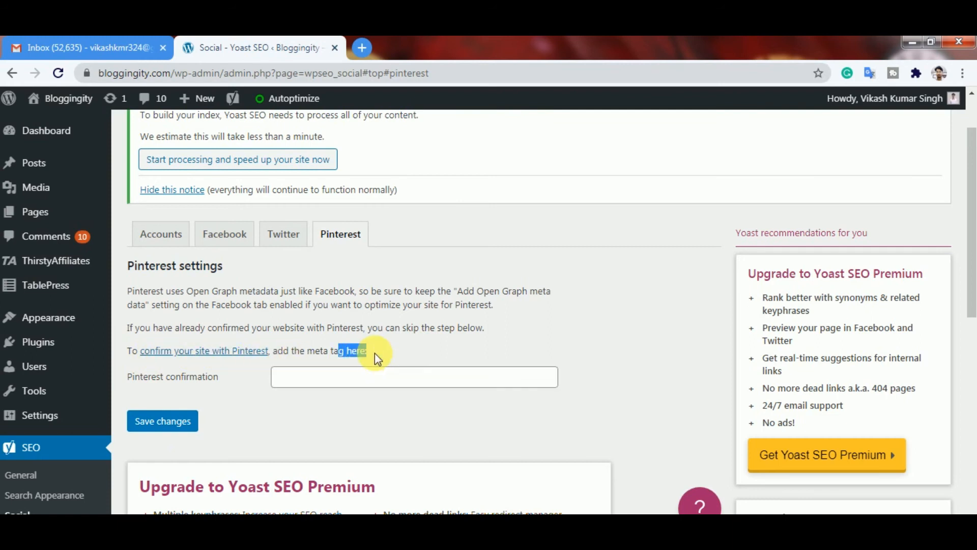
{"action": "left_click_drag", "start_coordinate": [156, 377], "coordinate": [338, 382]}
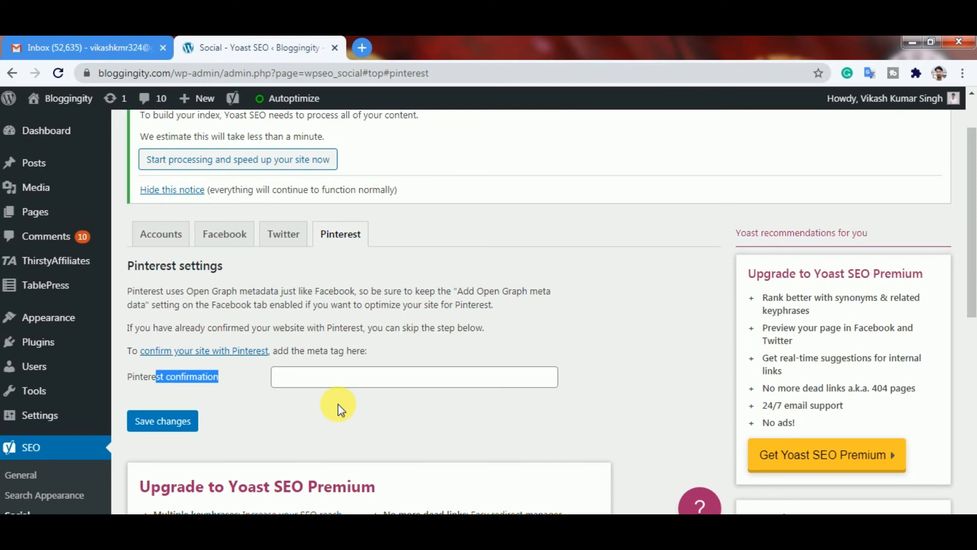
{"action": "left_click", "coordinate": [396, 353]}
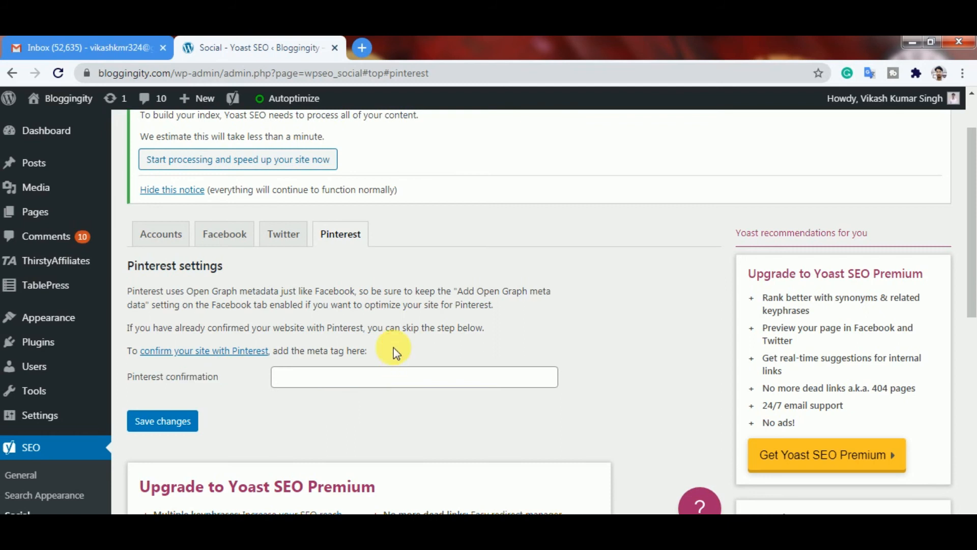
{"action": "left_click", "coordinate": [356, 387]}
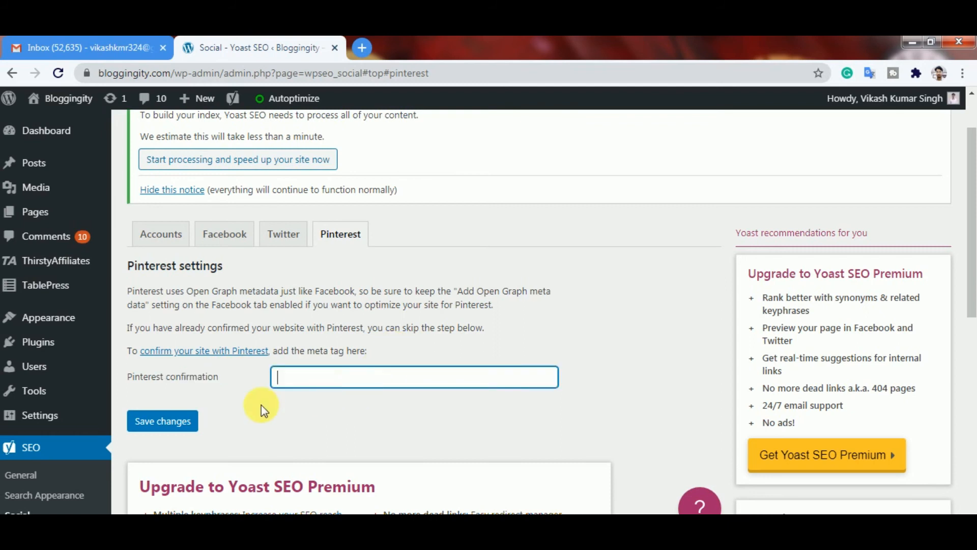
{"action": "left_click", "coordinate": [154, 421]}
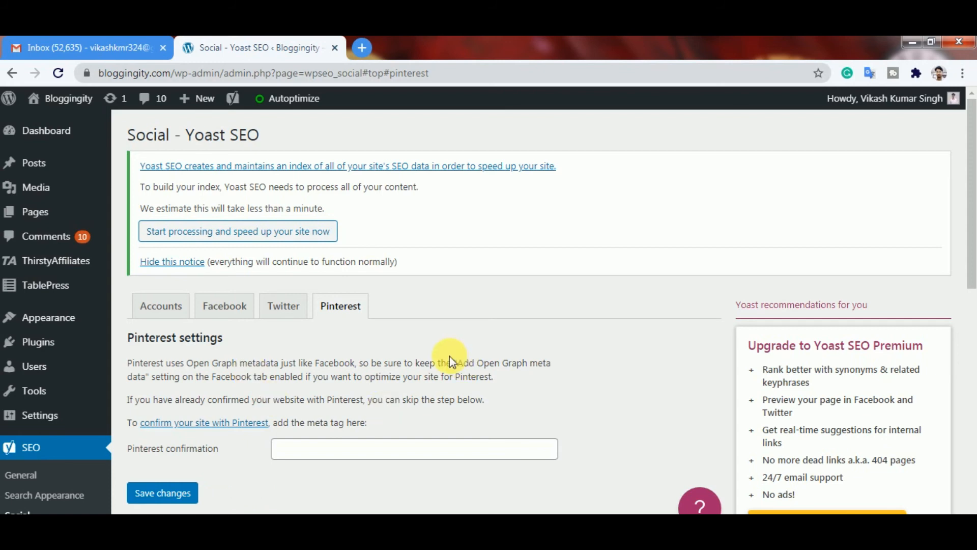
Step: Open the Yoast SEO Tools page and review the list of built-in tools
{"action": "scroll", "coordinate": [444, 352], "scroll_direction": "down", "scroll_amount": 3}
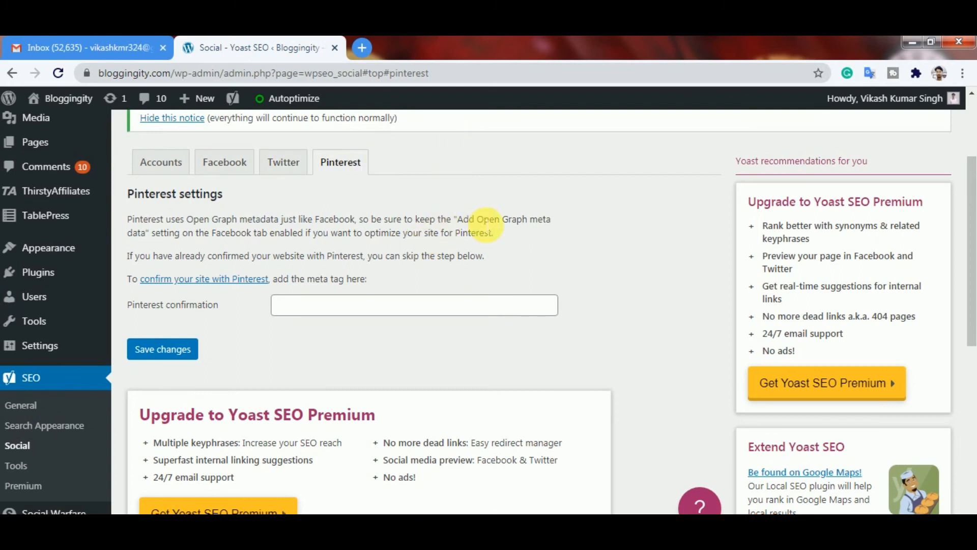
{"action": "scroll", "coordinate": [486, 226], "scroll_direction": "down", "scroll_amount": 2}
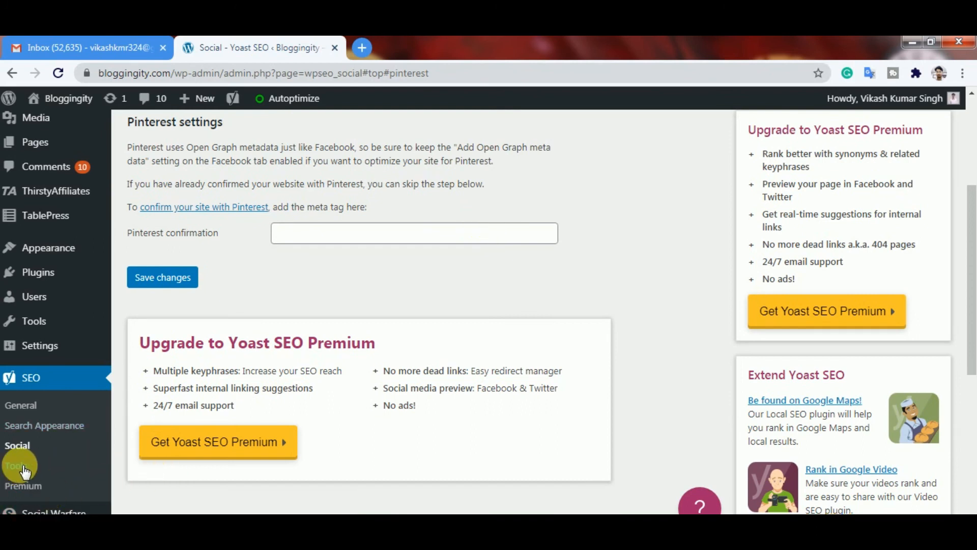
{"action": "left_click", "coordinate": [17, 465]}
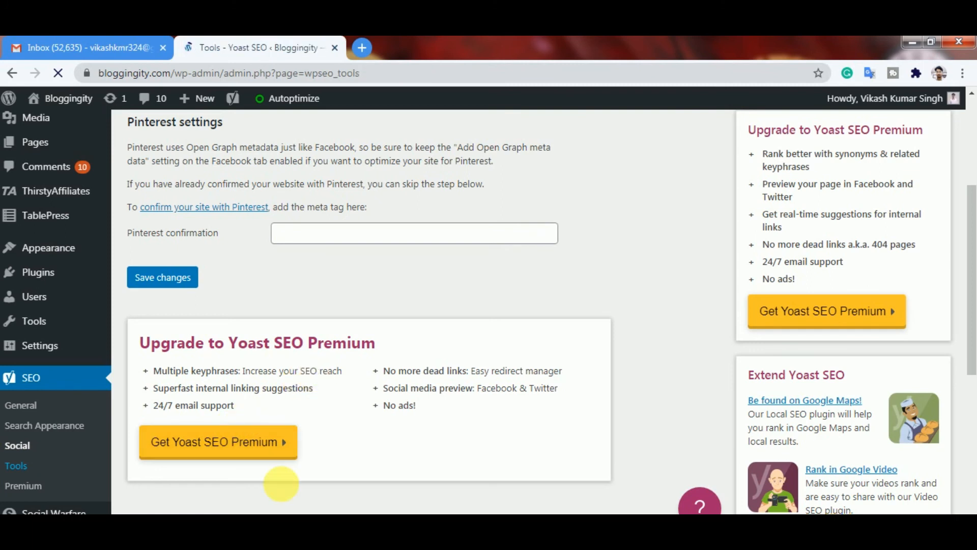
{"action": "scroll", "coordinate": [480, 261], "scroll_direction": "down", "scroll_amount": 2}
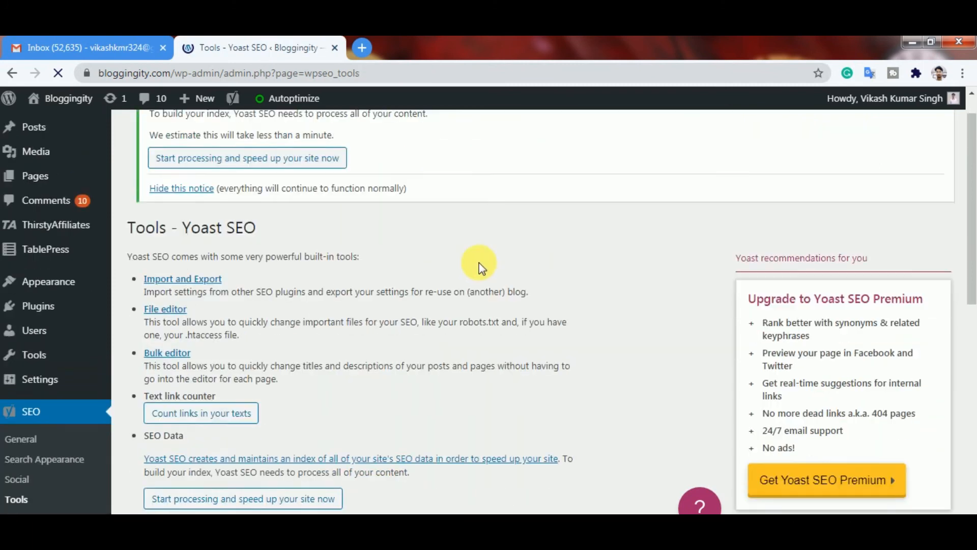
{"action": "left_click", "coordinate": [196, 219]}
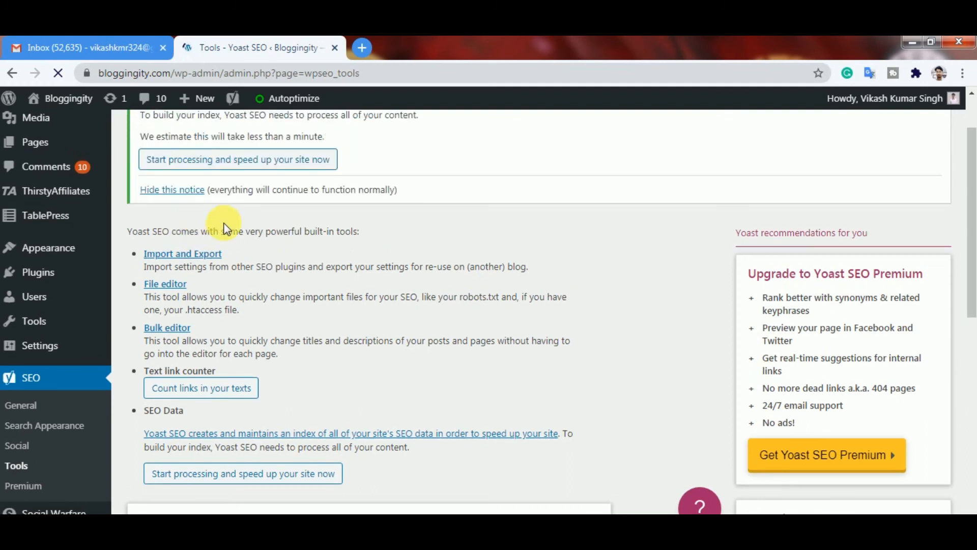
Step: Read the descriptions of the Import and Export, File editor and Bulk editor tools
{"action": "left_click_drag", "start_coordinate": [309, 234], "coordinate": [447, 218]}
{"action": "left_click", "coordinate": [375, 232]}
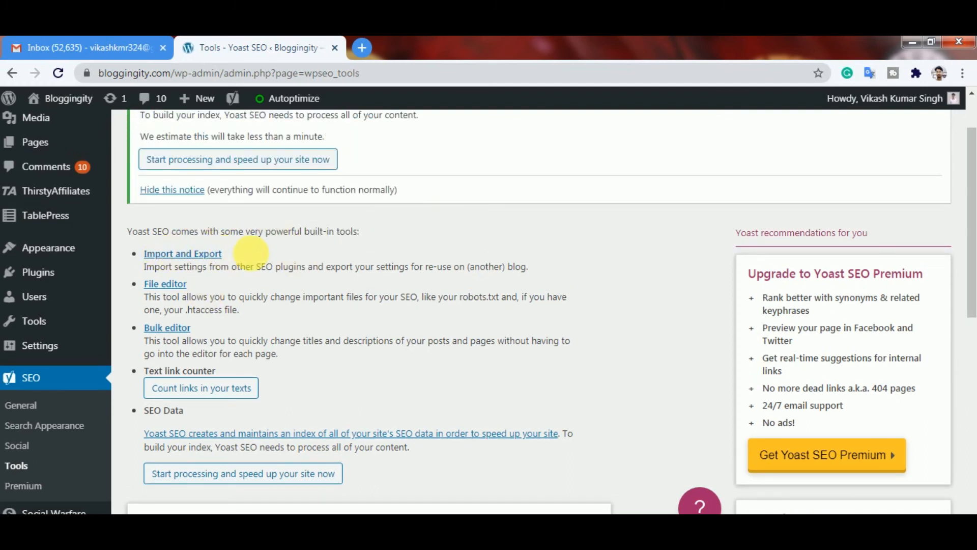
{"action": "left_click_drag", "start_coordinate": [183, 274], "coordinate": [539, 269]}
{"action": "left_click", "coordinate": [546, 238]}
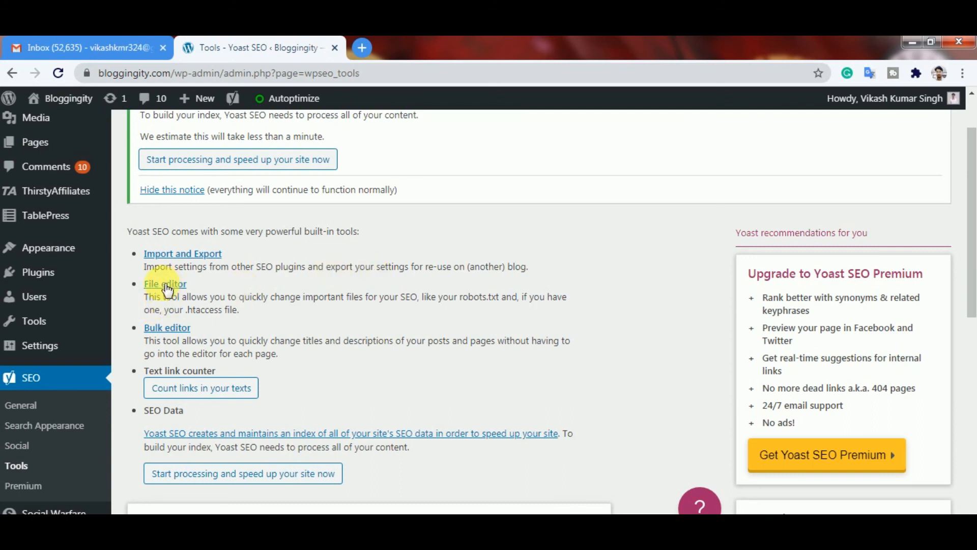
{"action": "left_click_drag", "start_coordinate": [171, 298], "coordinate": [425, 305]}
{"action": "left_click", "coordinate": [426, 320]}
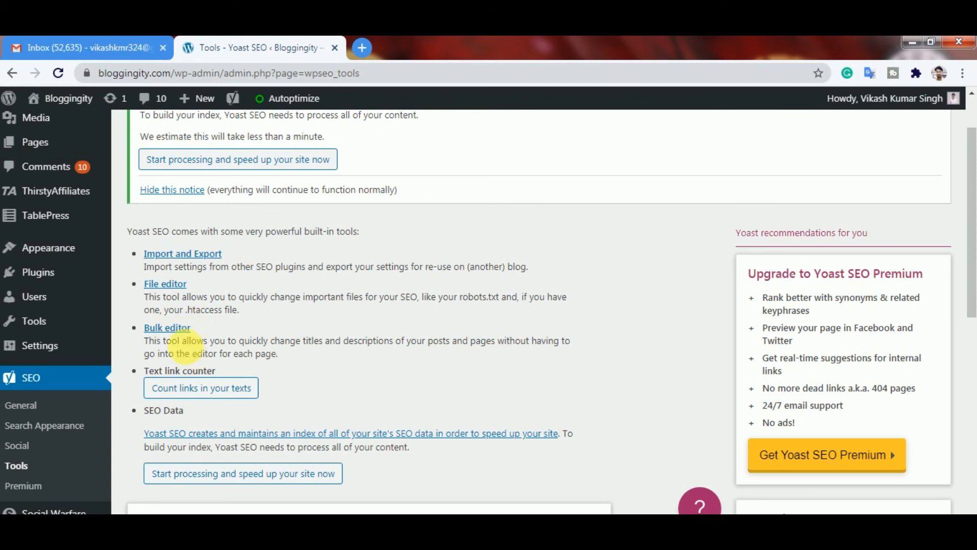
{"action": "left_click_drag", "start_coordinate": [182, 340], "coordinate": [560, 343]}
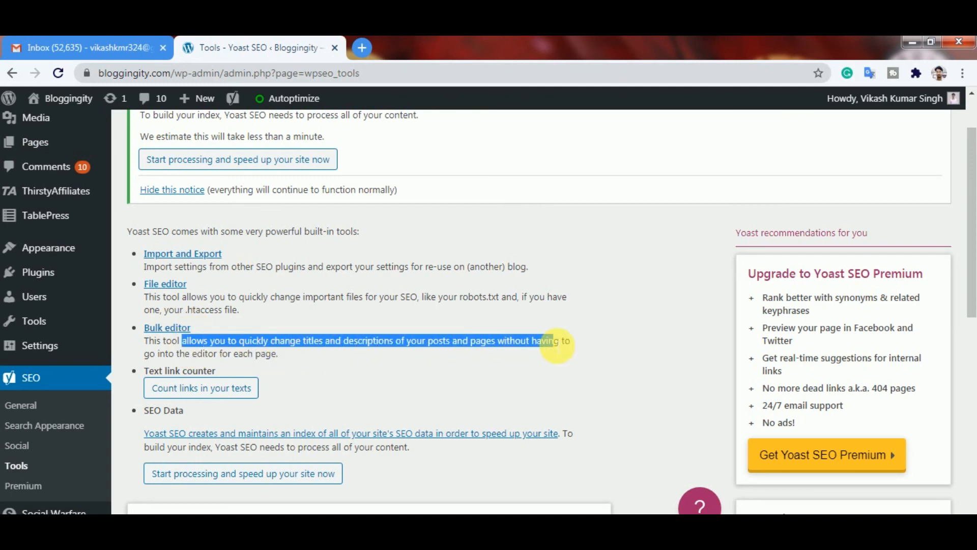
{"action": "left_click_drag", "start_coordinate": [230, 358], "coordinate": [281, 357]}
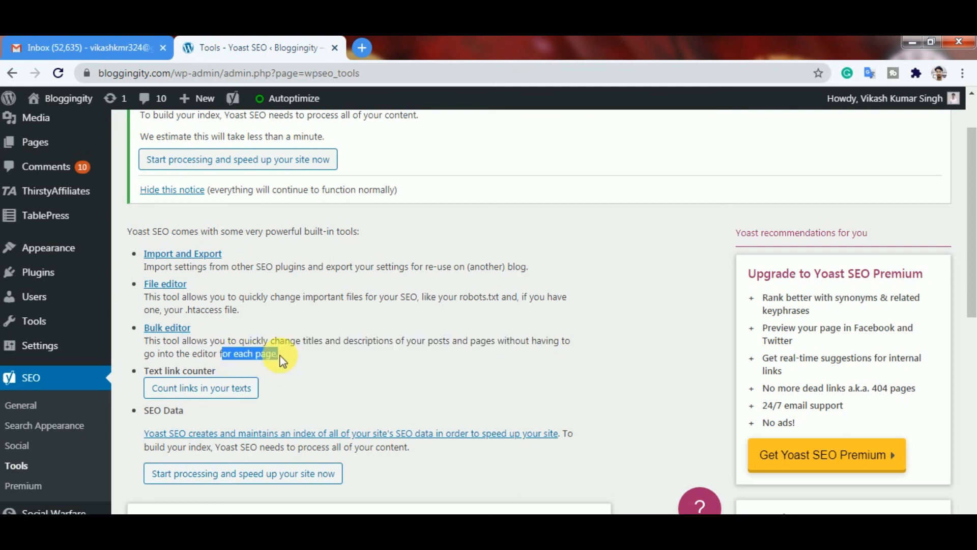
{"action": "left_click", "coordinate": [351, 325]}
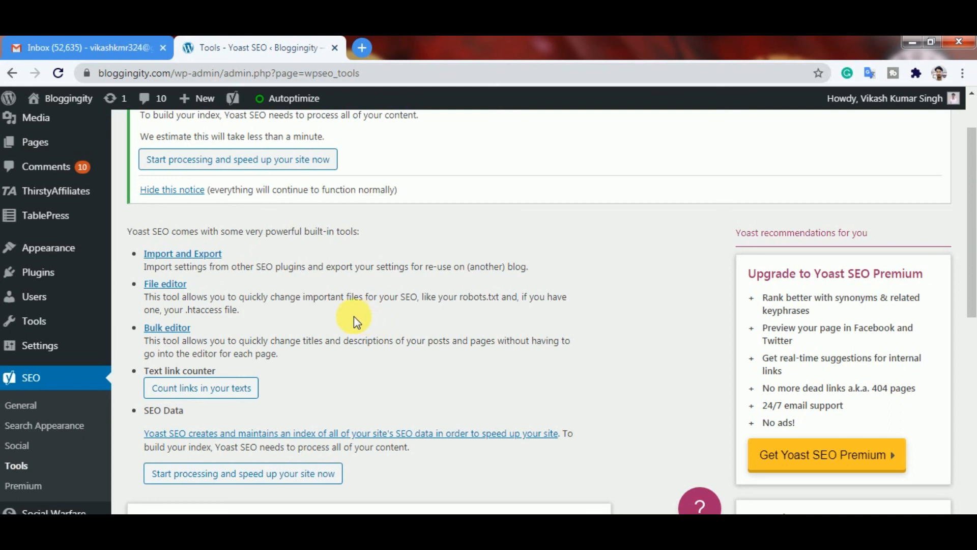
Step: Examine the Text link counter and SEO Data entries in the built-in tools list
{"action": "left_click_drag", "start_coordinate": [176, 370], "coordinate": [332, 373]}
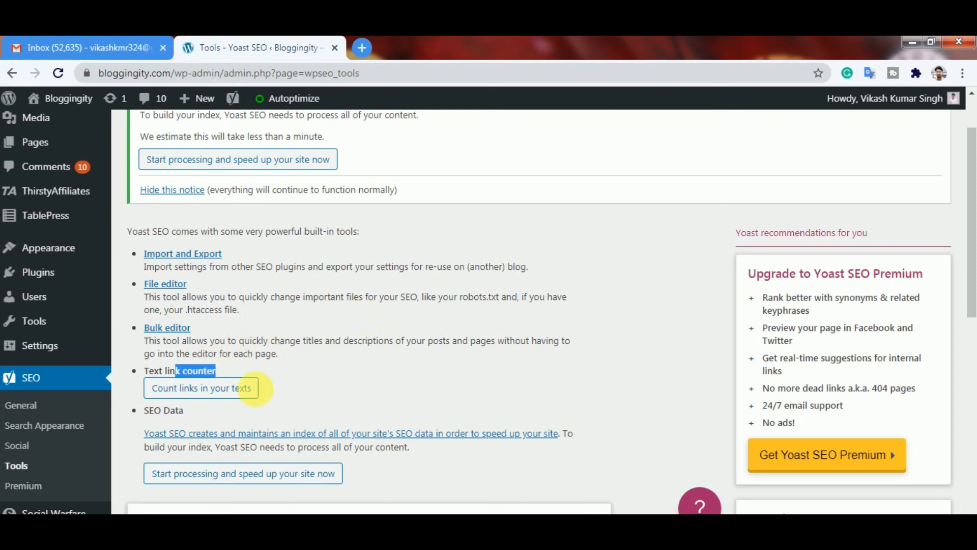
{"action": "left_click", "coordinate": [340, 382]}
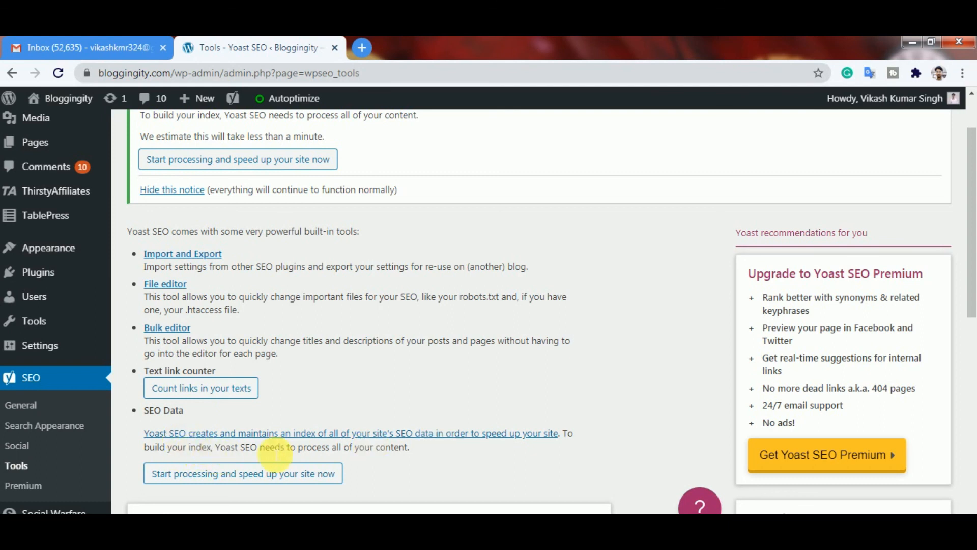
{"action": "left_click_drag", "start_coordinate": [300, 448], "coordinate": [415, 451]}
{"action": "left_click", "coordinate": [412, 402]}
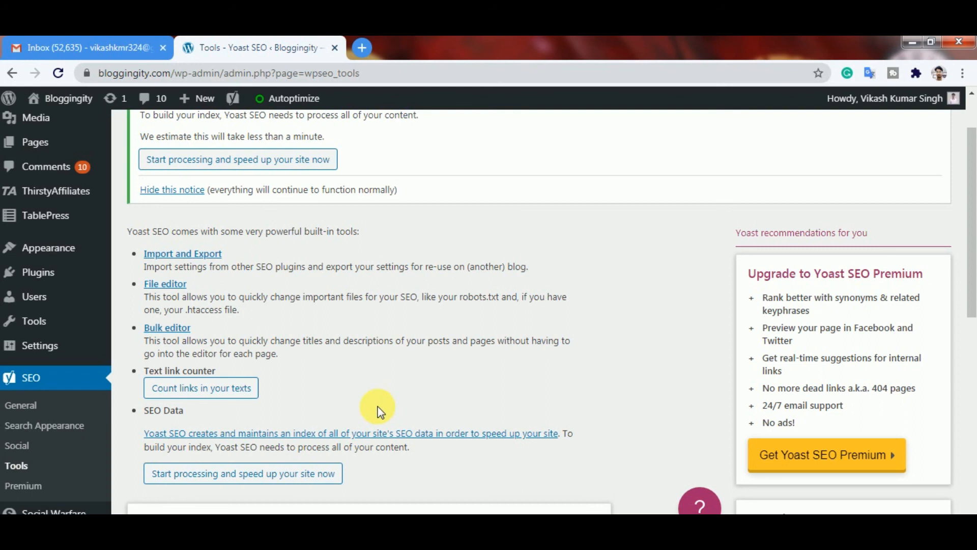
{"action": "scroll", "coordinate": [378, 411], "scroll_direction": "down", "scroll_amount": 2}
{"action": "scroll", "coordinate": [378, 411], "scroll_direction": "up", "scroll_amount": 1}
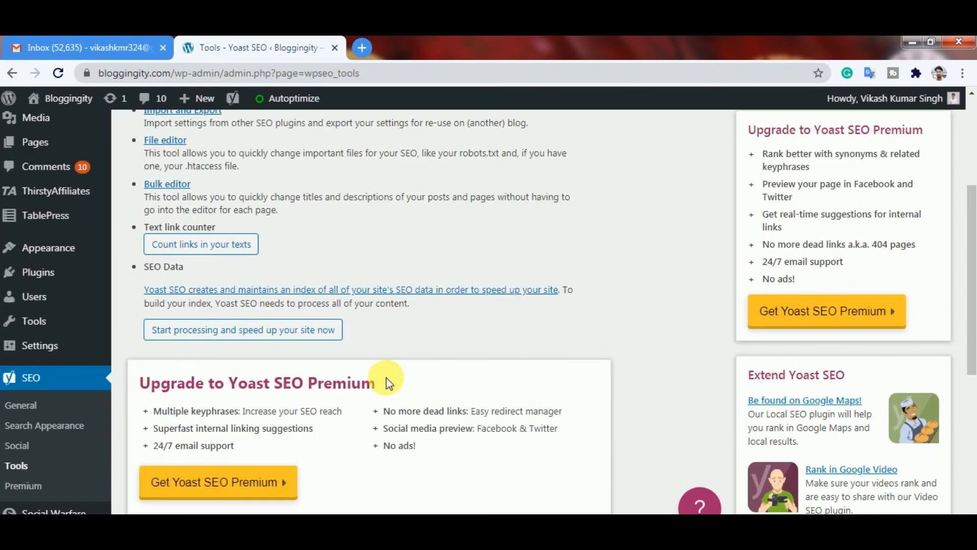
{"action": "scroll", "coordinate": [386, 379], "scroll_direction": "up", "scroll_amount": 2}
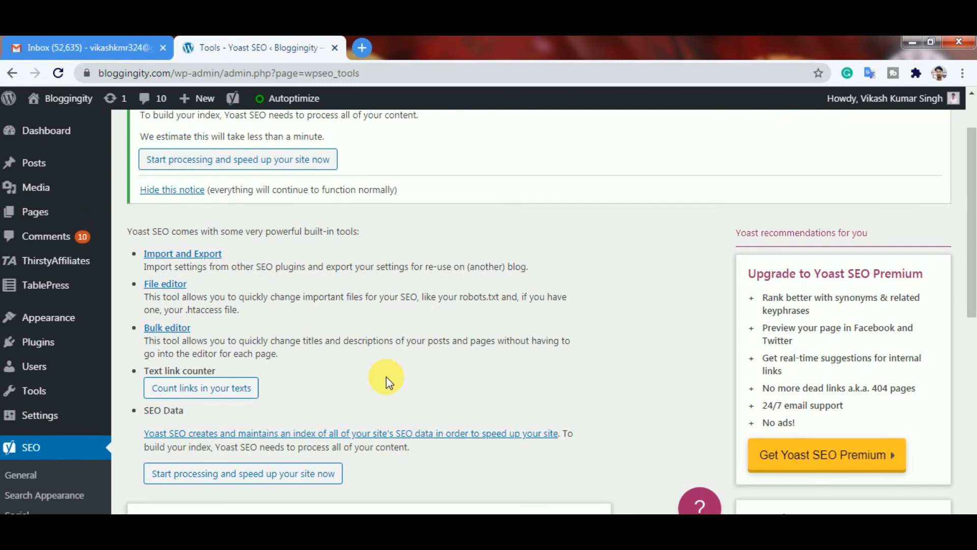
{"action": "scroll", "coordinate": [387, 377], "scroll_direction": "down", "scroll_amount": 2}
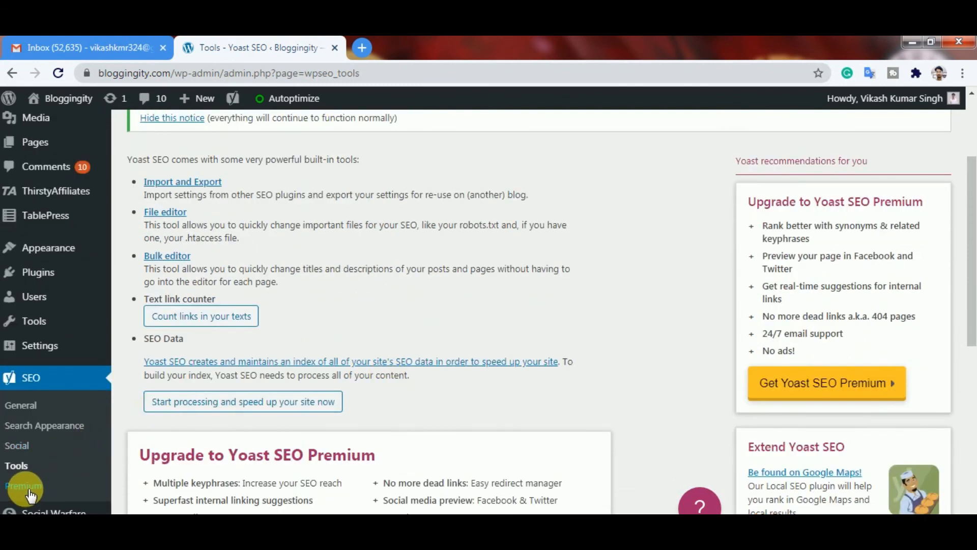
Step: Open the Yoast SEO Premium page and review the features offered by the premium version
{"action": "left_click", "coordinate": [36, 486]}
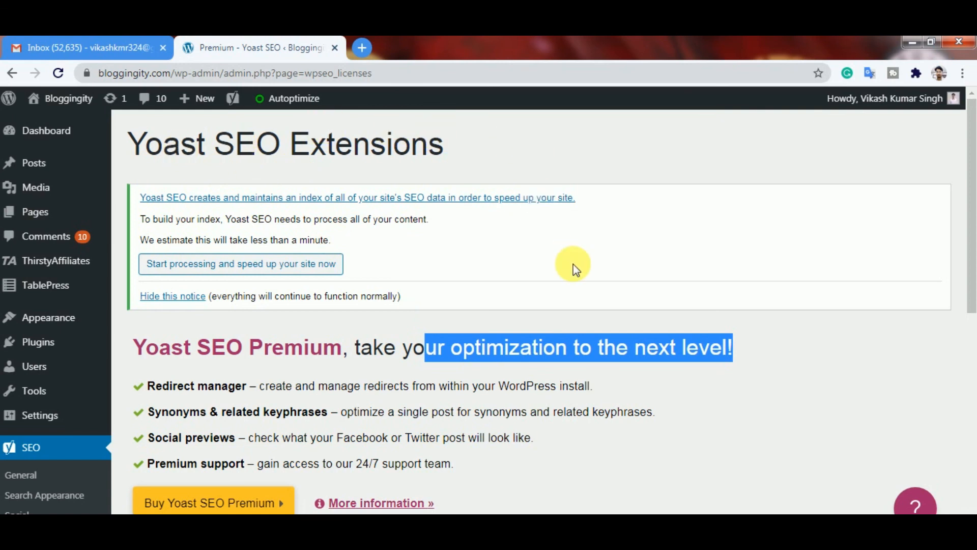
{"action": "scroll", "coordinate": [574, 269], "scroll_direction": "down", "scroll_amount": 1}
{"action": "scroll", "coordinate": [573, 265], "scroll_direction": "down", "scroll_amount": 3}
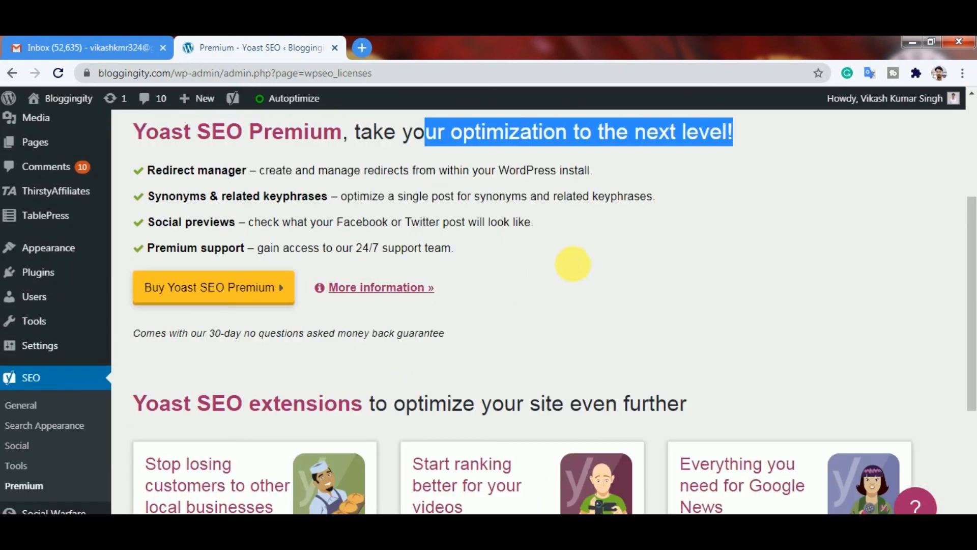
{"action": "scroll", "coordinate": [573, 264], "scroll_direction": "up", "scroll_amount": 1}
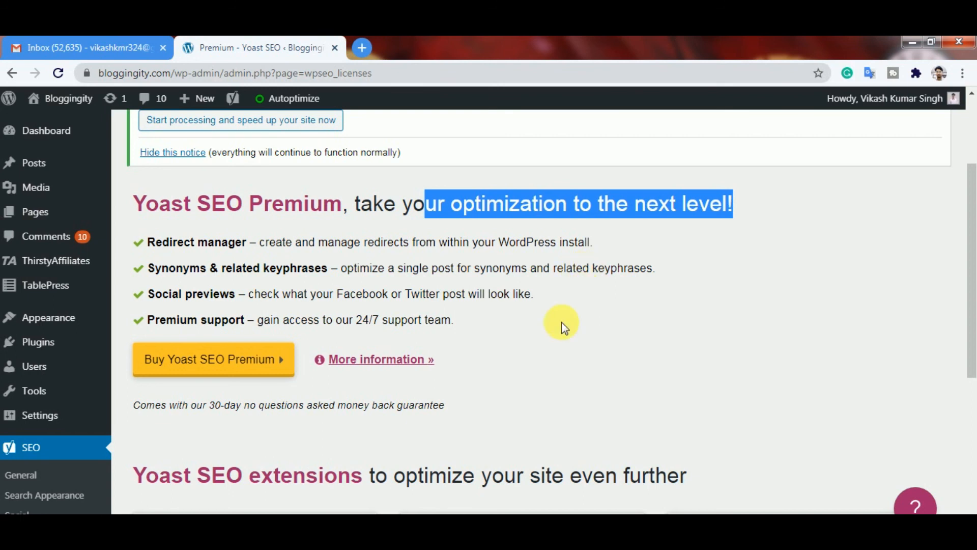
{"action": "left_click", "coordinate": [544, 334]}
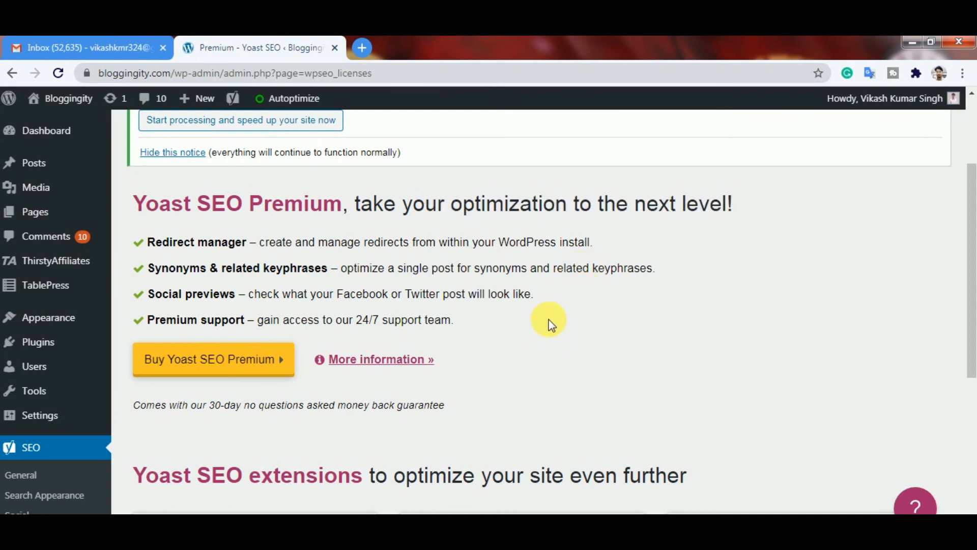
{"action": "scroll", "coordinate": [549, 325], "scroll_direction": "down", "scroll_amount": 2}
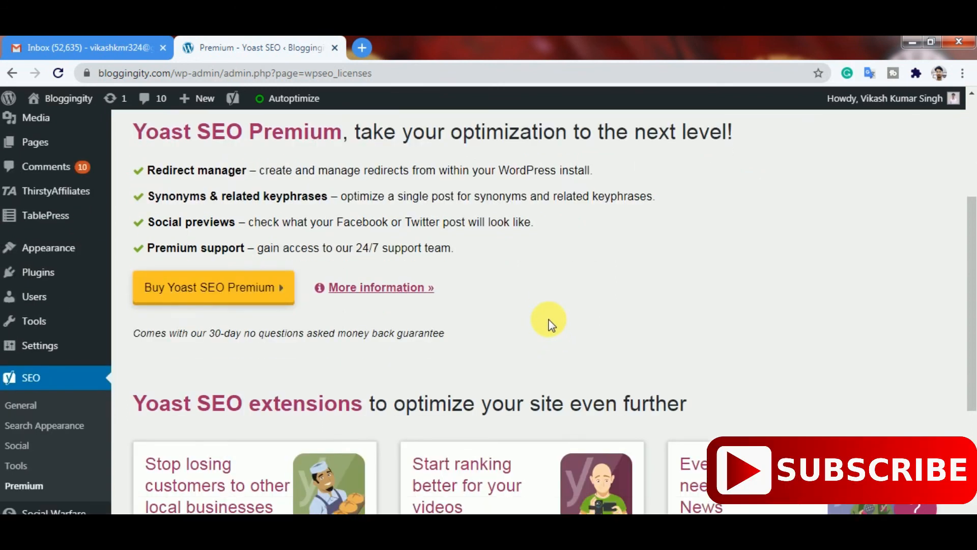
{"action": "scroll", "coordinate": [548, 325], "scroll_direction": "up", "scroll_amount": 2}
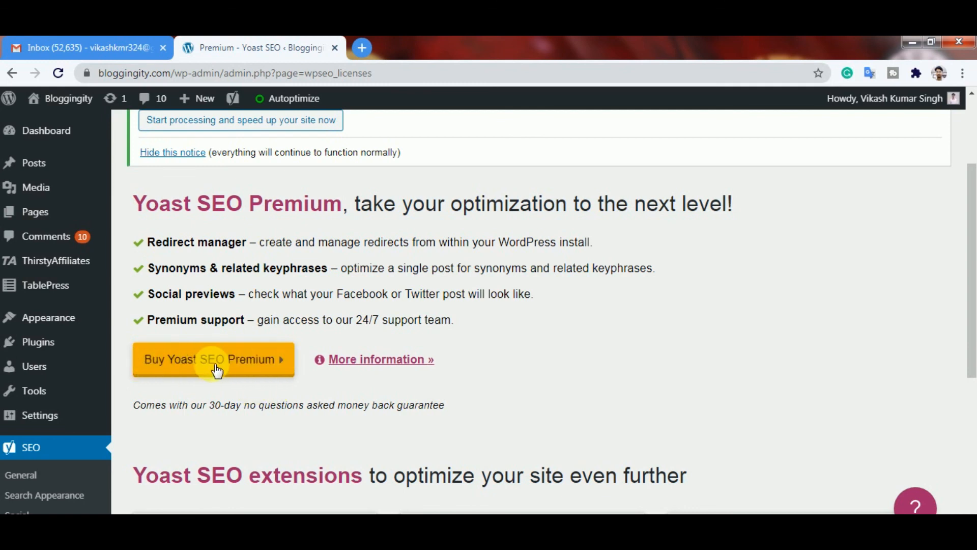
Step: Review the Local SEO, Video SEO and News SEO extensions offered on the Premium page
{"action": "scroll", "coordinate": [572, 362], "scroll_direction": "down", "scroll_amount": 4}
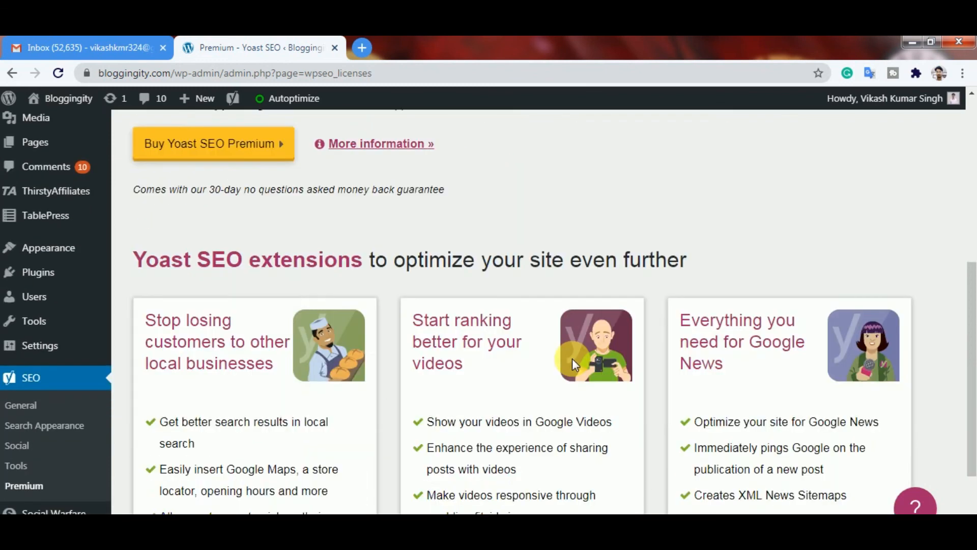
{"action": "scroll", "coordinate": [572, 358], "scroll_direction": "down", "scroll_amount": 3}
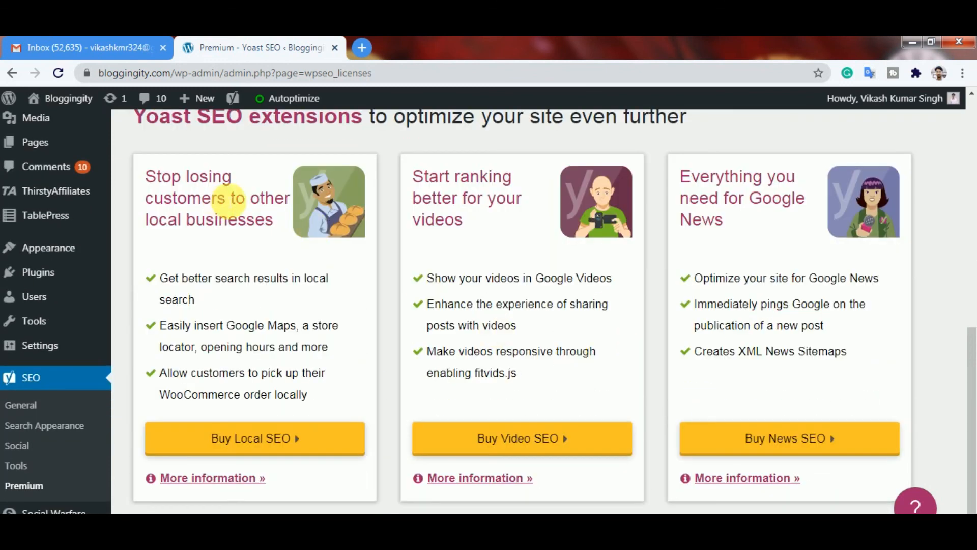
{"action": "scroll", "coordinate": [444, 283], "scroll_direction": "up", "scroll_amount": 1}
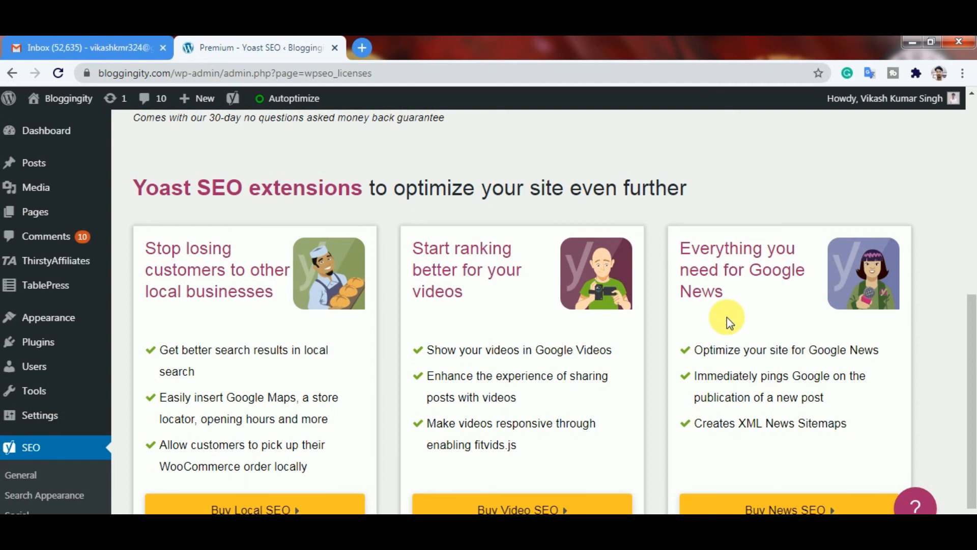
{"action": "scroll", "coordinate": [662, 348], "scroll_direction": "down", "scroll_amount": 1}
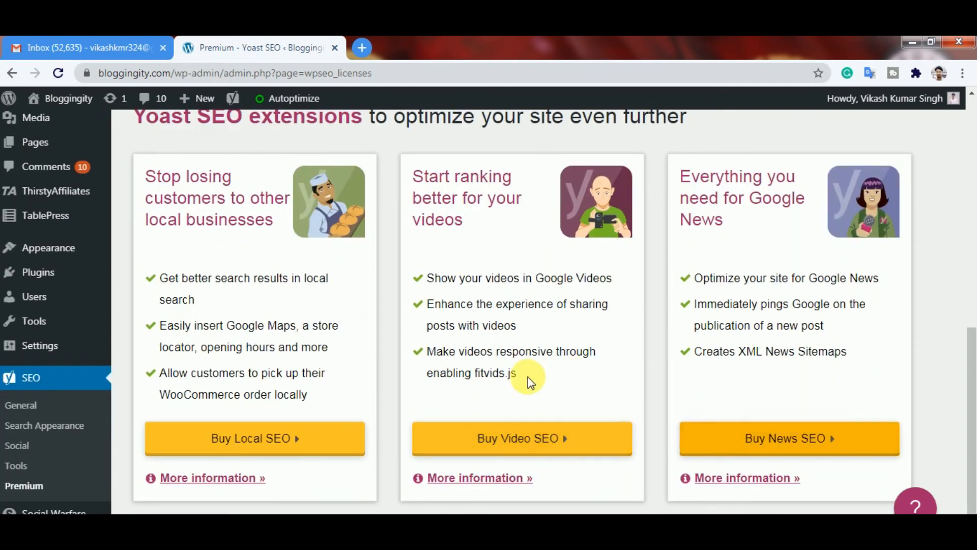
{"action": "scroll", "coordinate": [596, 359], "scroll_direction": "down", "scroll_amount": 1}
{"action": "scroll", "coordinate": [593, 354], "scroll_direction": "up", "scroll_amount": 4}
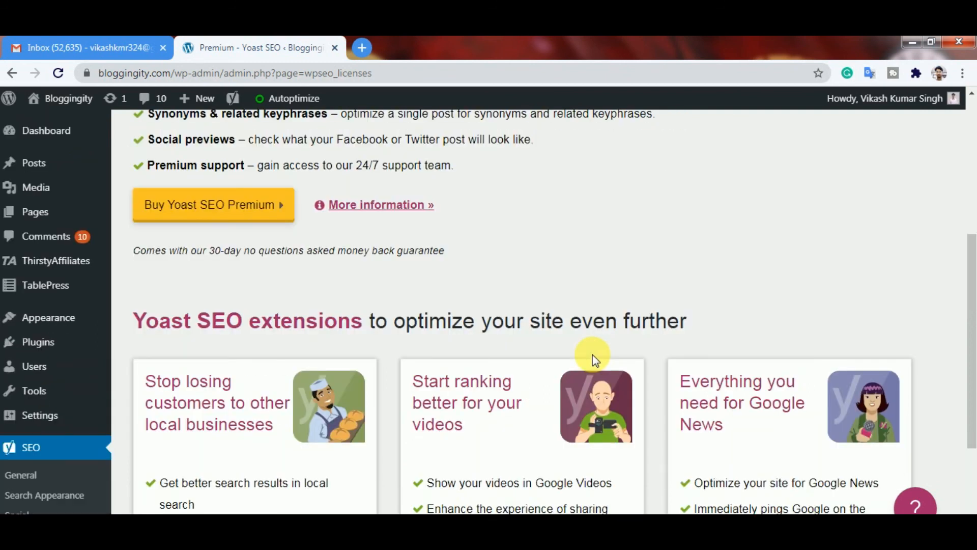
{"action": "scroll", "coordinate": [430, 389], "scroll_direction": "up", "scroll_amount": 5}
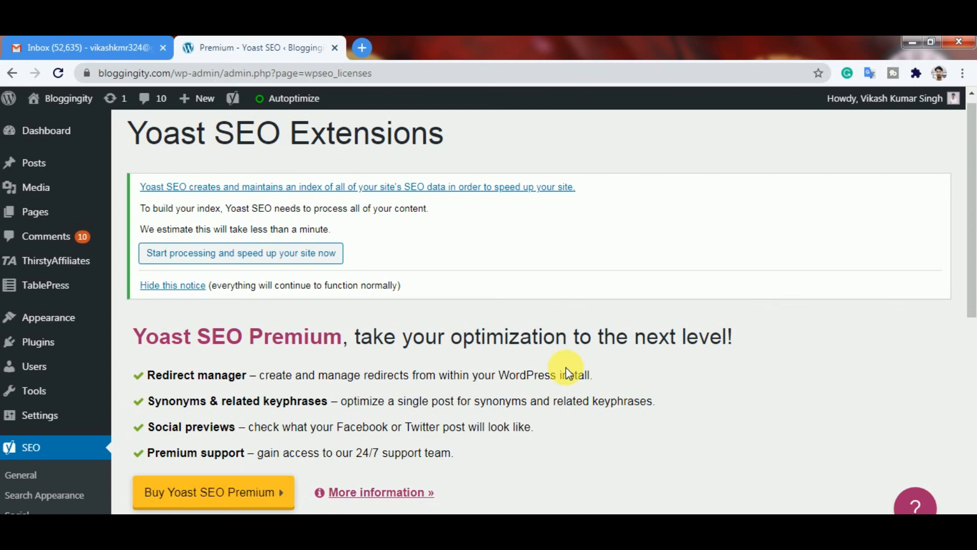
{"action": "scroll", "coordinate": [560, 374], "scroll_direction": "down", "scroll_amount": 2}
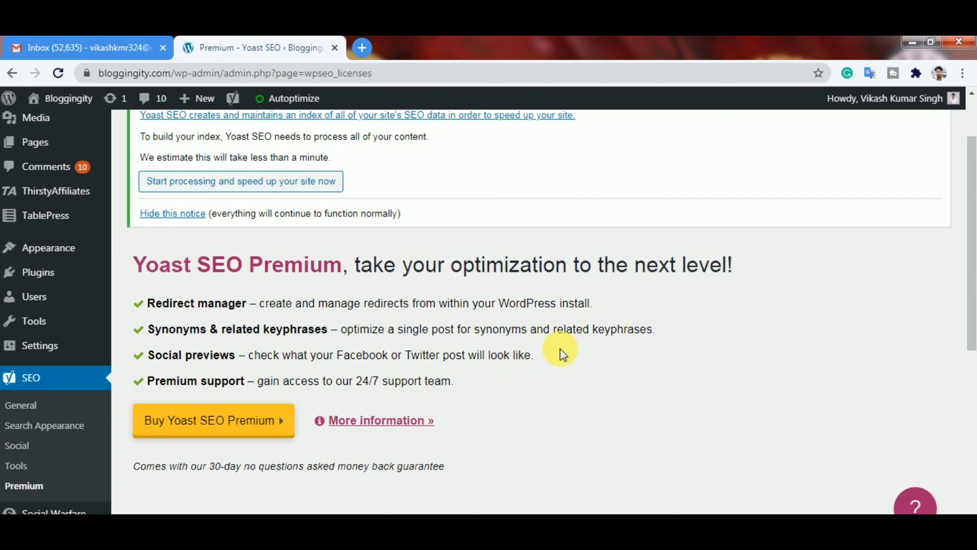
{"action": "scroll", "coordinate": [560, 354], "scroll_direction": "up", "scroll_amount": 2}
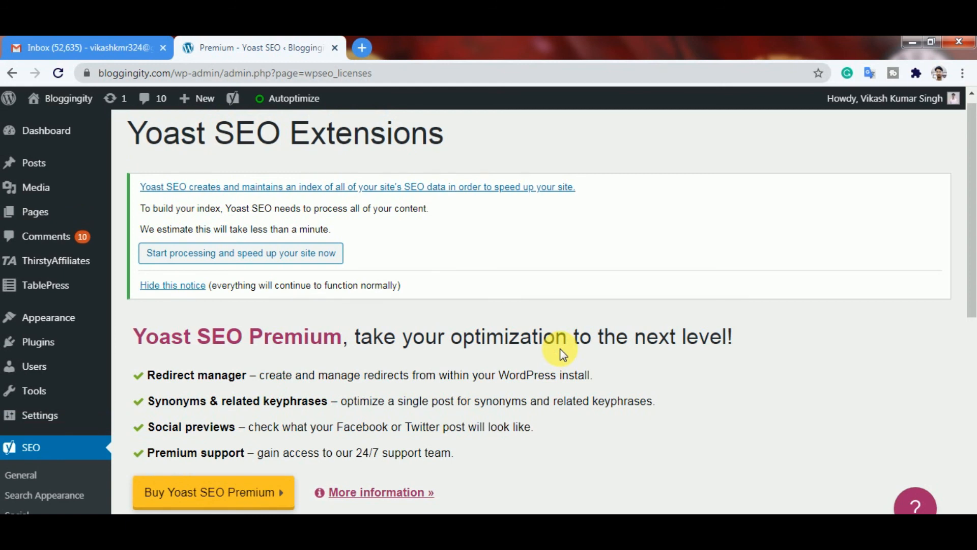
{"action": "scroll", "coordinate": [561, 354], "scroll_direction": "up", "scroll_amount": 1}
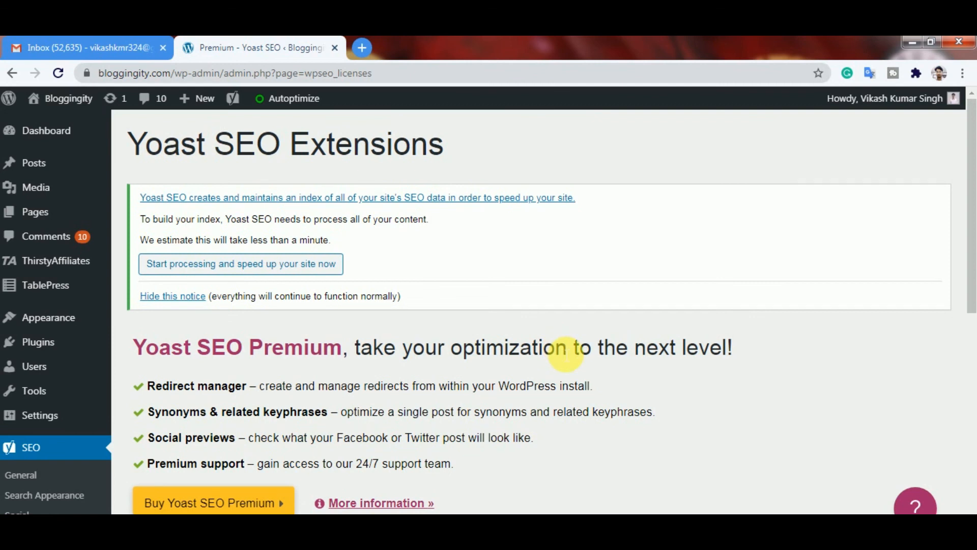
{"action": "scroll", "coordinate": [566, 355], "scroll_direction": "down", "scroll_amount": 3}
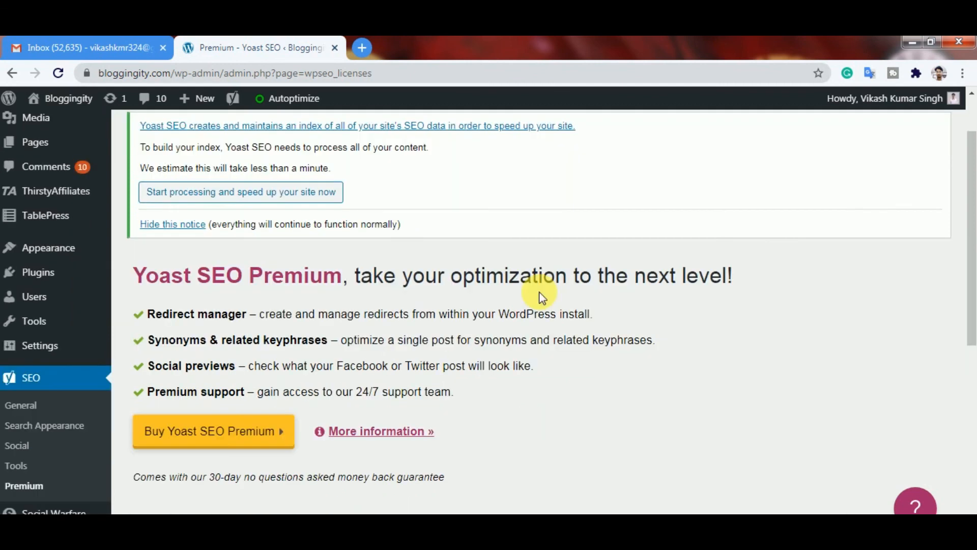